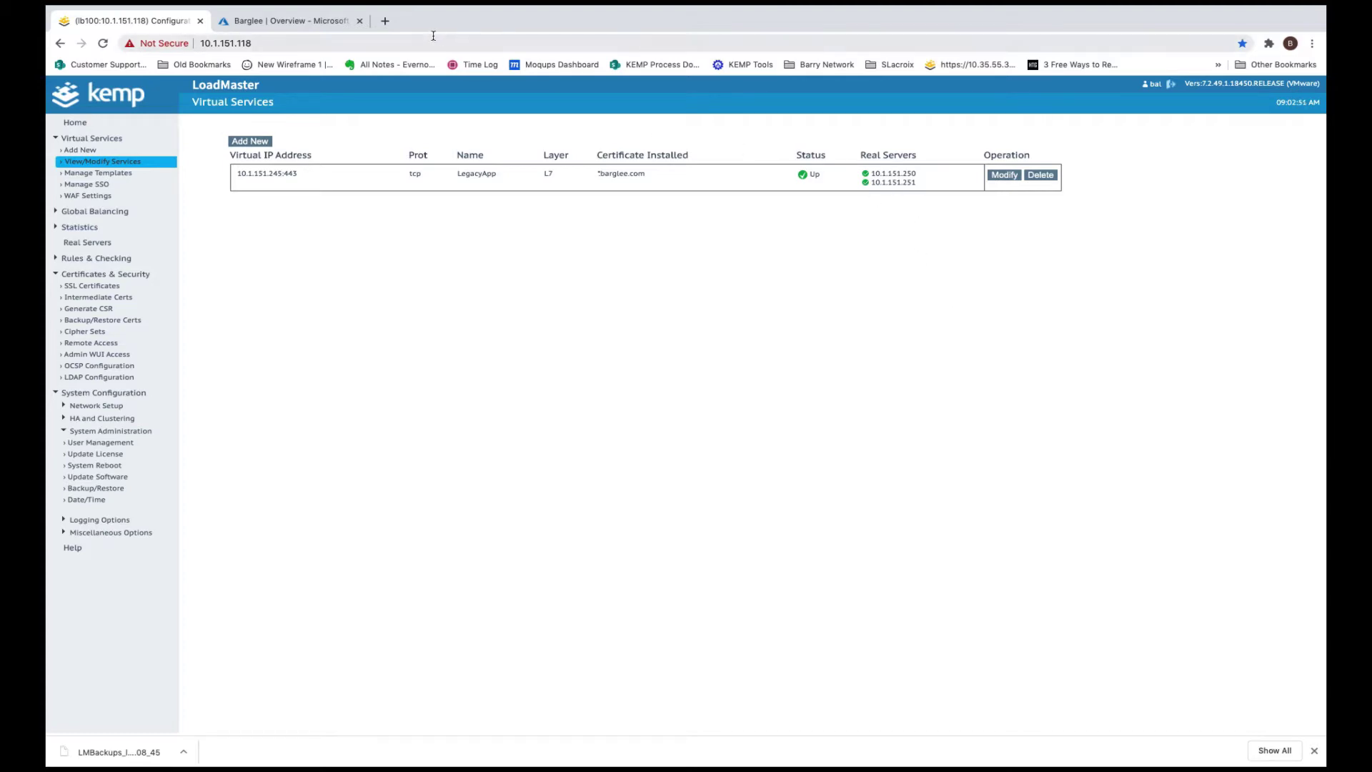
left_click(384, 21)
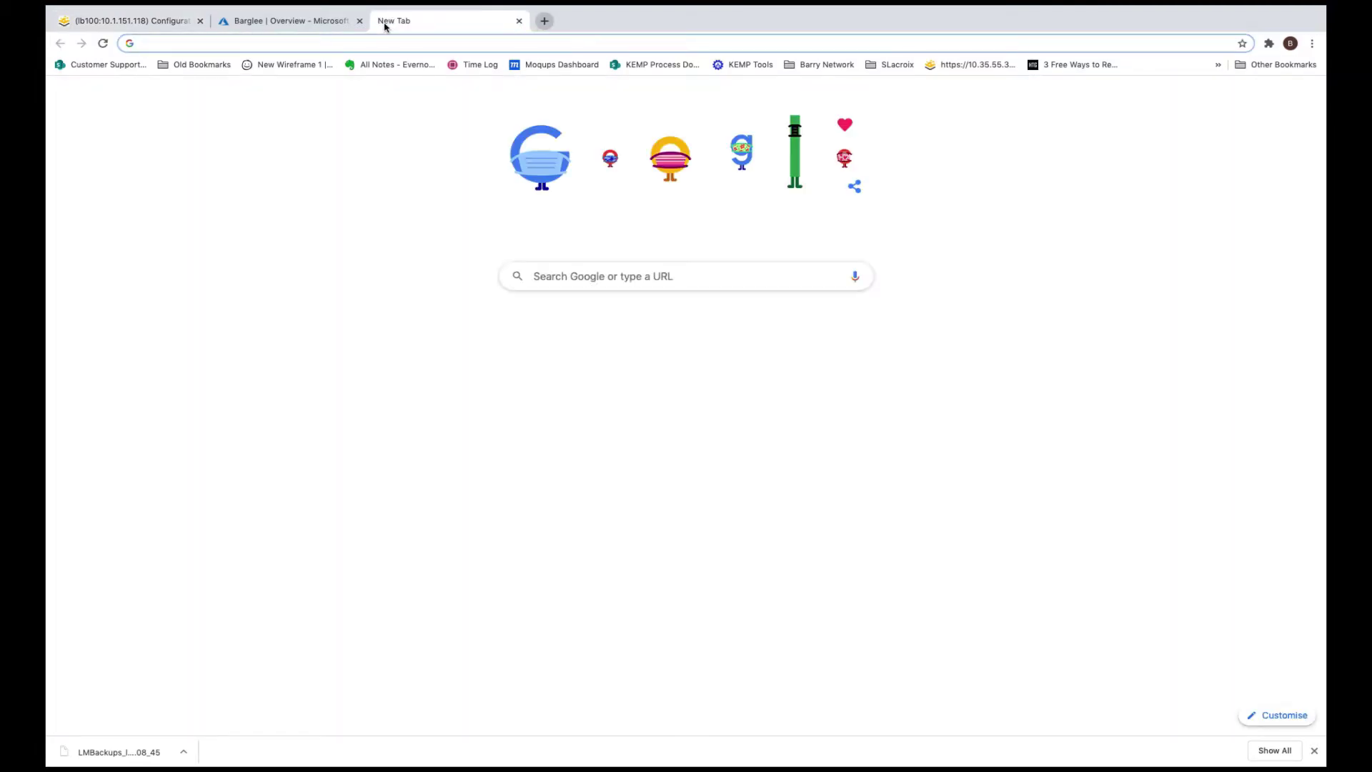
type("legacy.barglee.com")
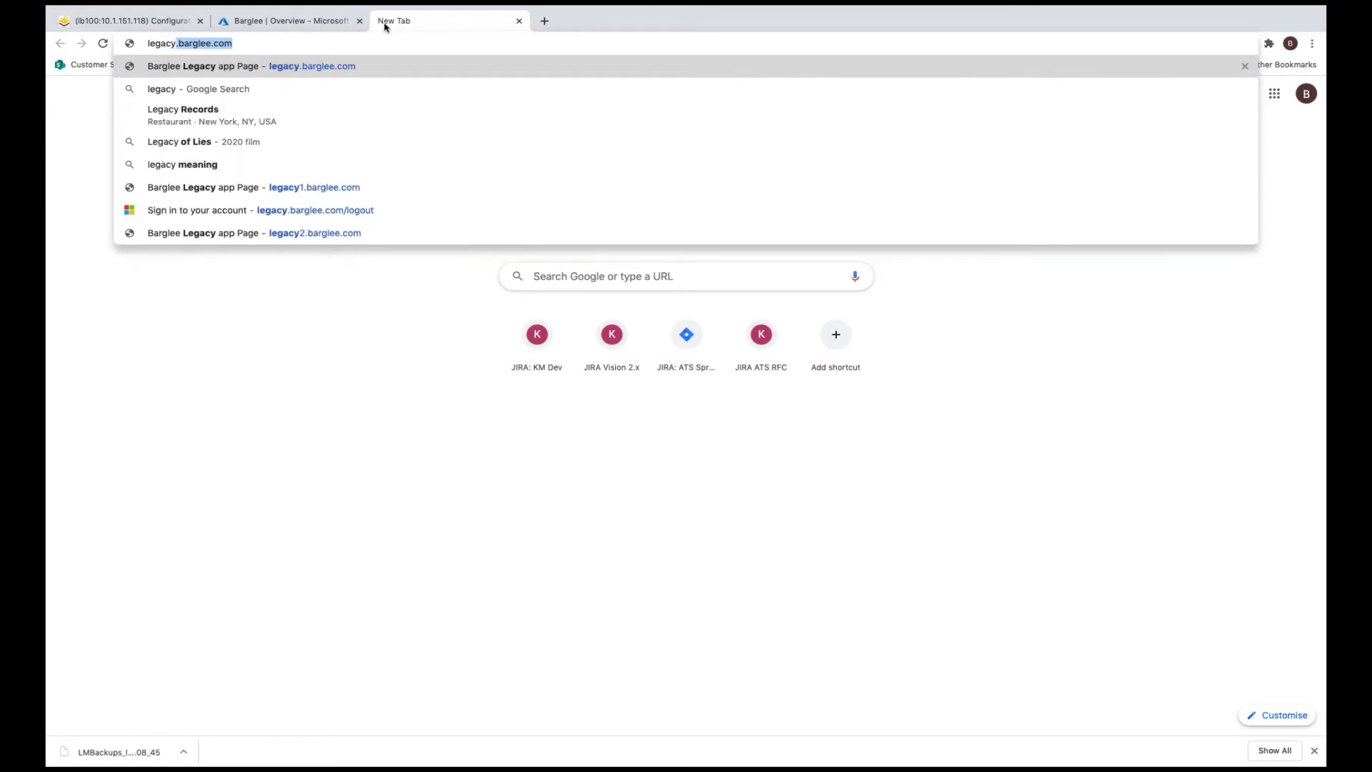
key("Right")
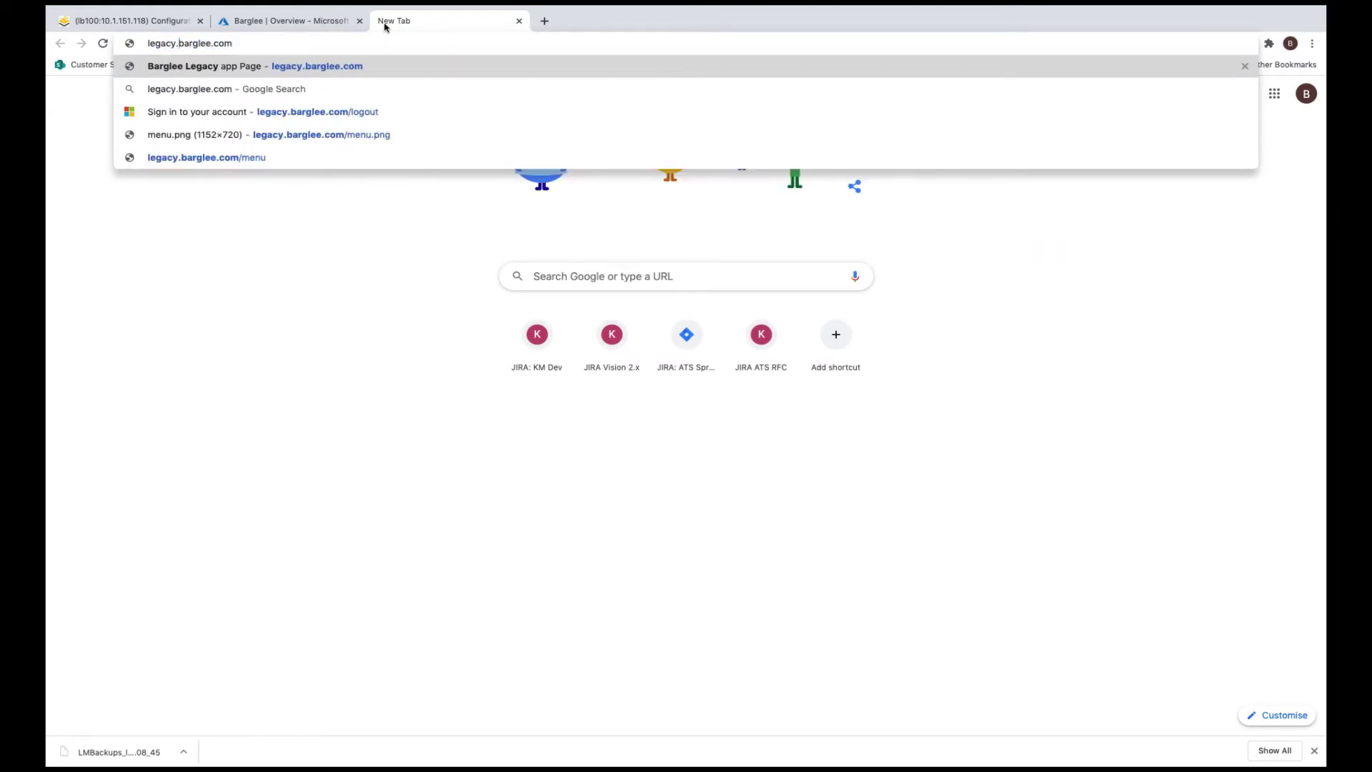
key("Home")
type("https")
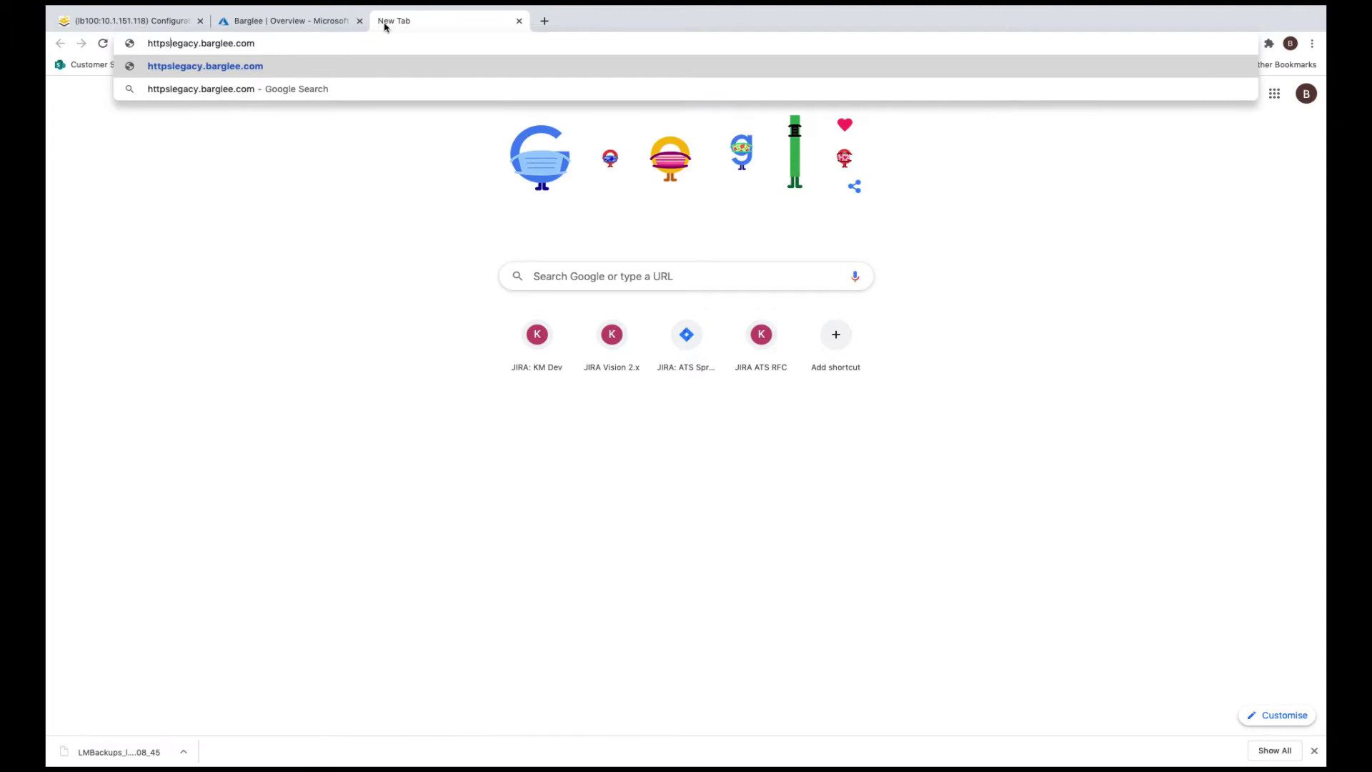
type("://")
key("Return")
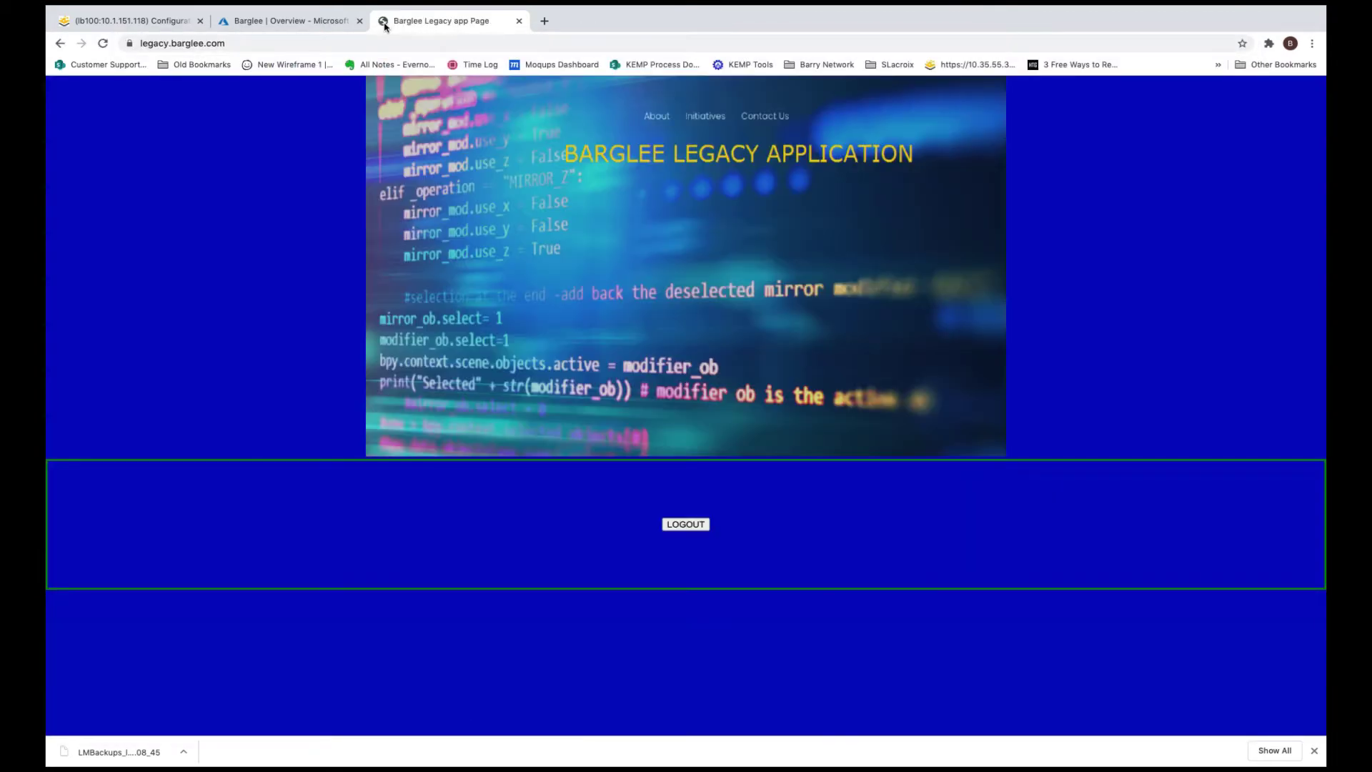
left_click(132, 21)
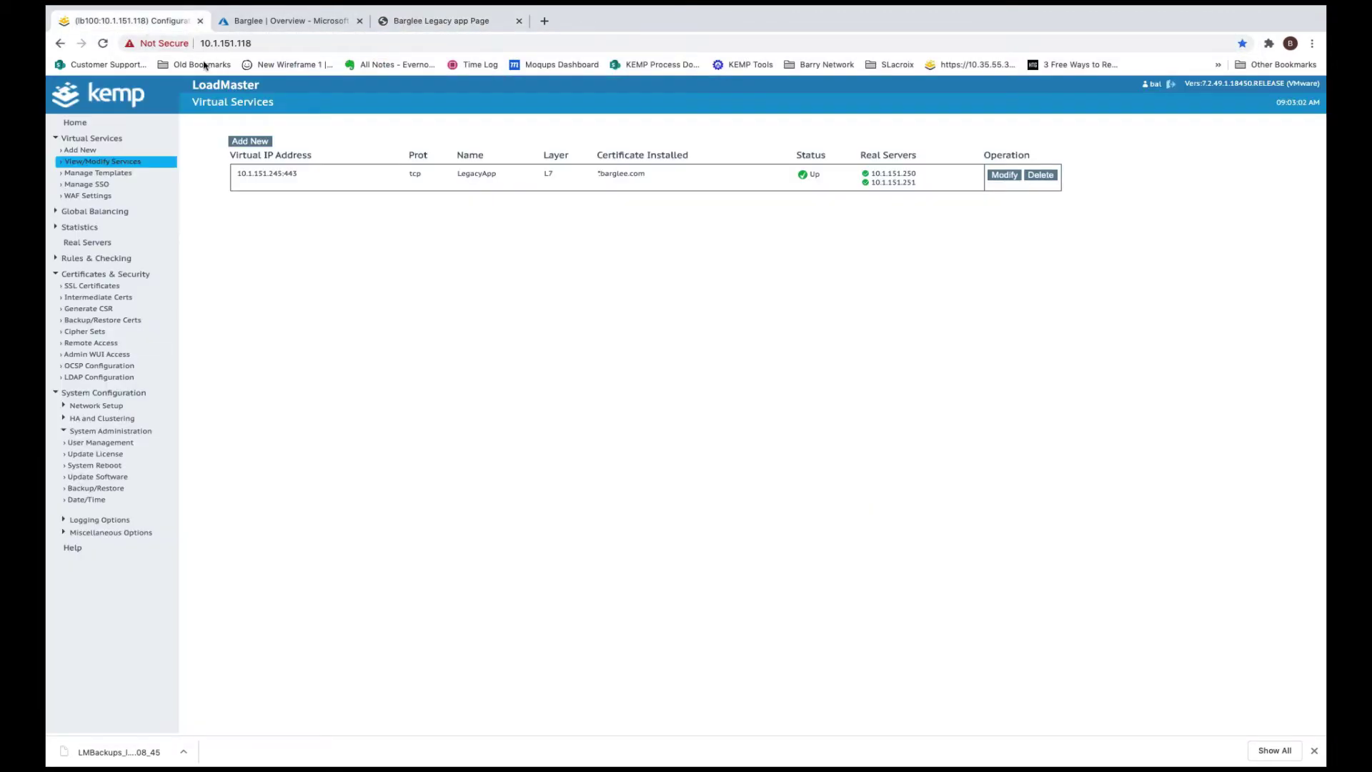
Open the LegacyApp virtual service's Modify page and review its SSL settings and two port-80 real servers
left_click(1005, 175)
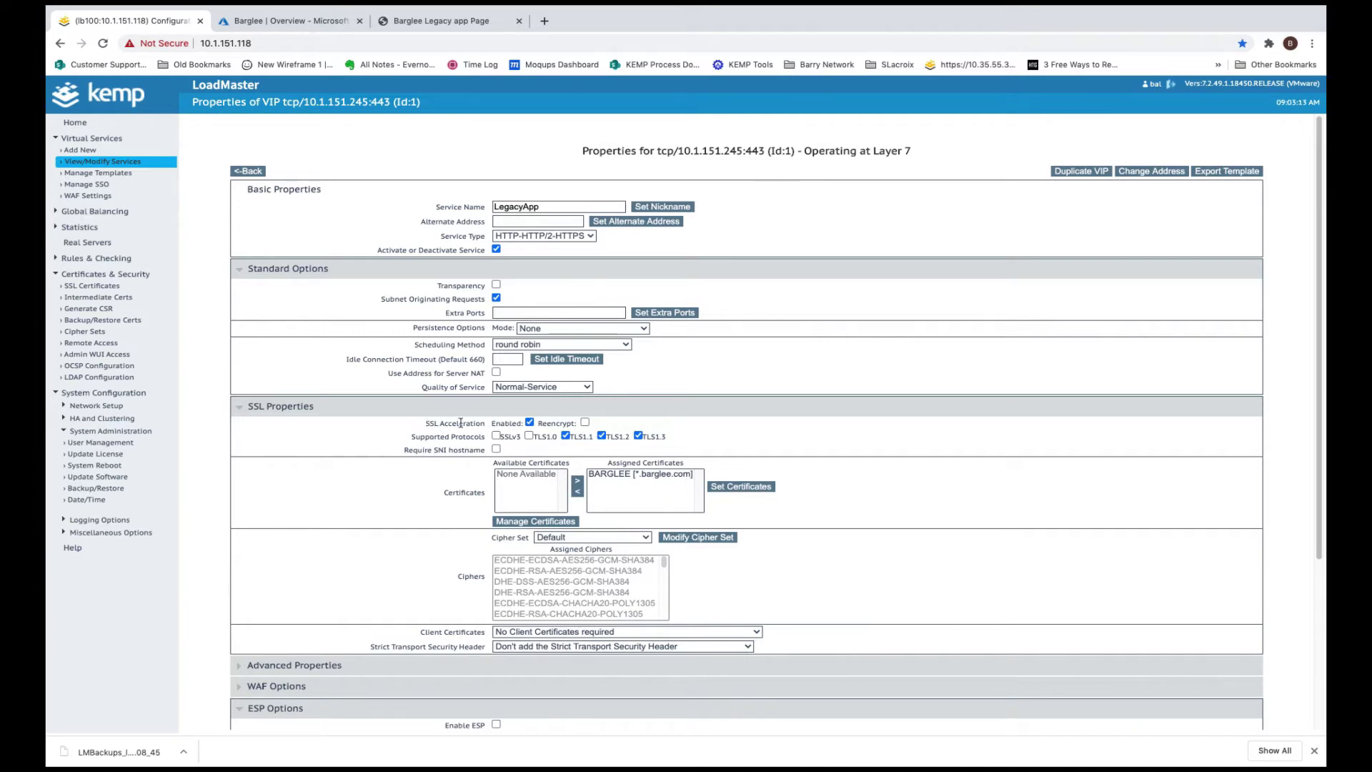
scroll(655, 414, "down", 2)
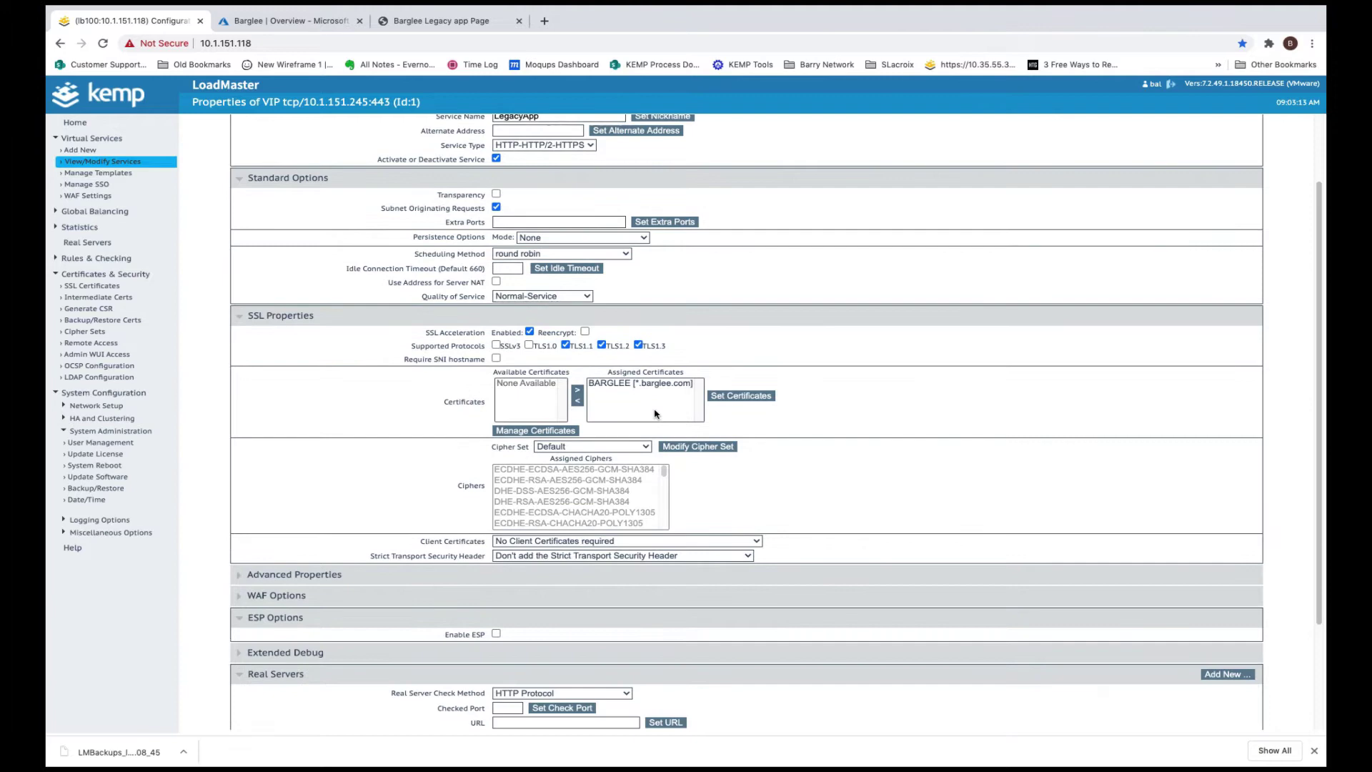
scroll(655, 414, "down", 3)
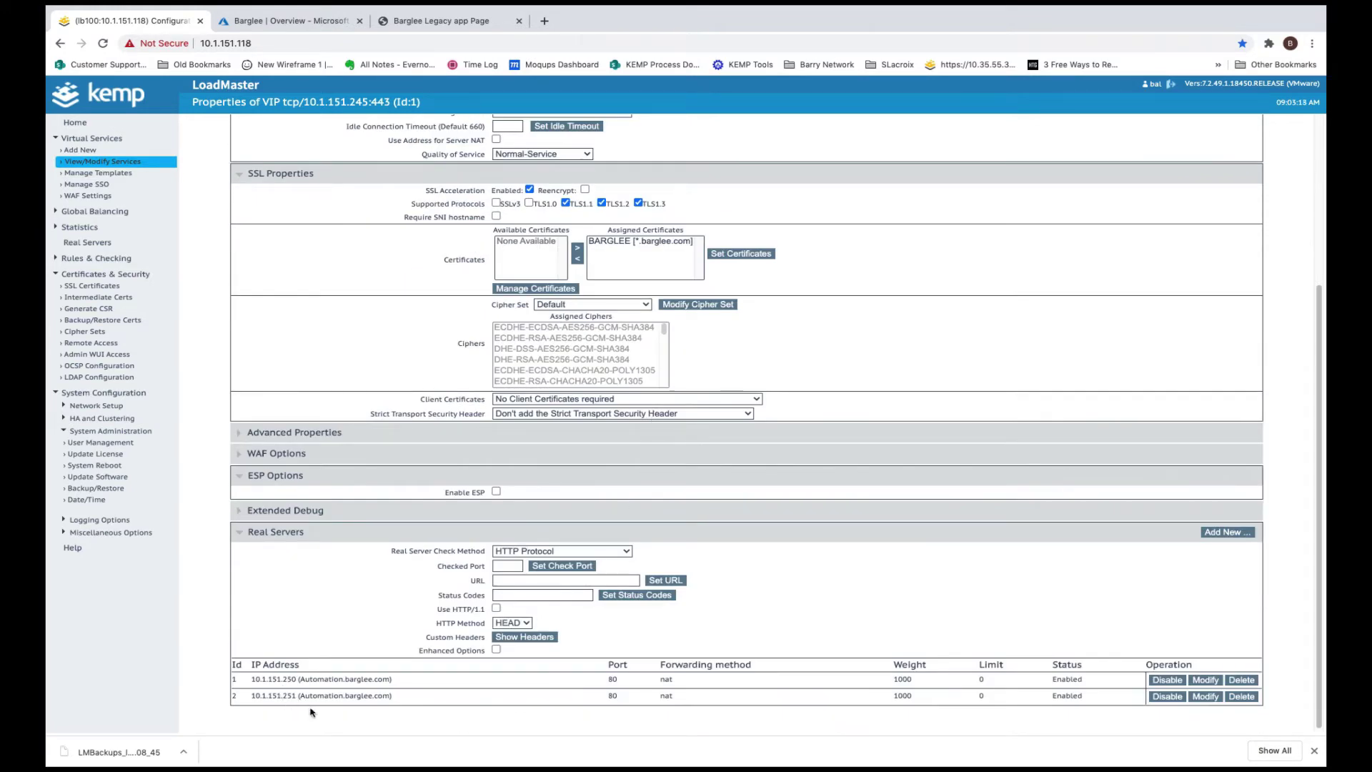
scroll(300, 709, "up", 5)
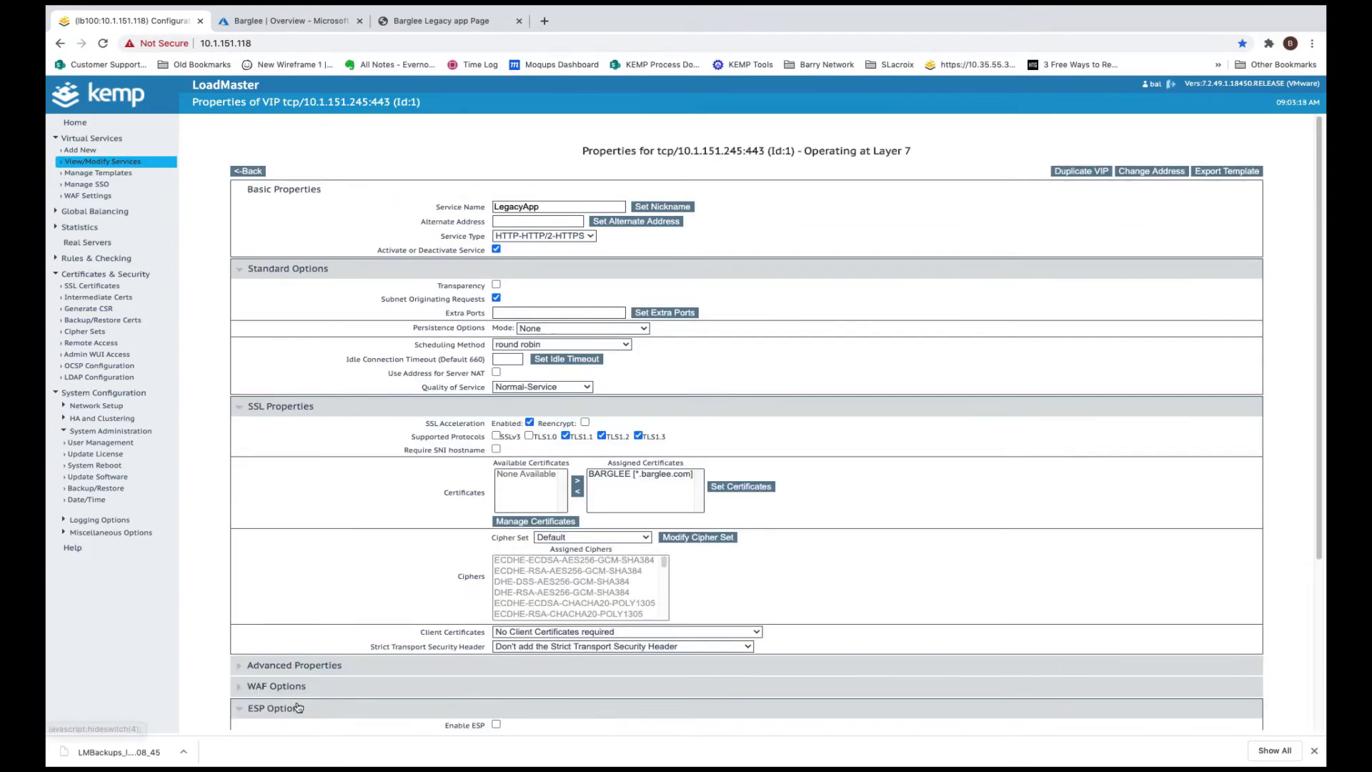
Load legacy1.barglee.com in a new tab and copy its address
left_click(457, 21)
left_click(544, 20)
type("l")
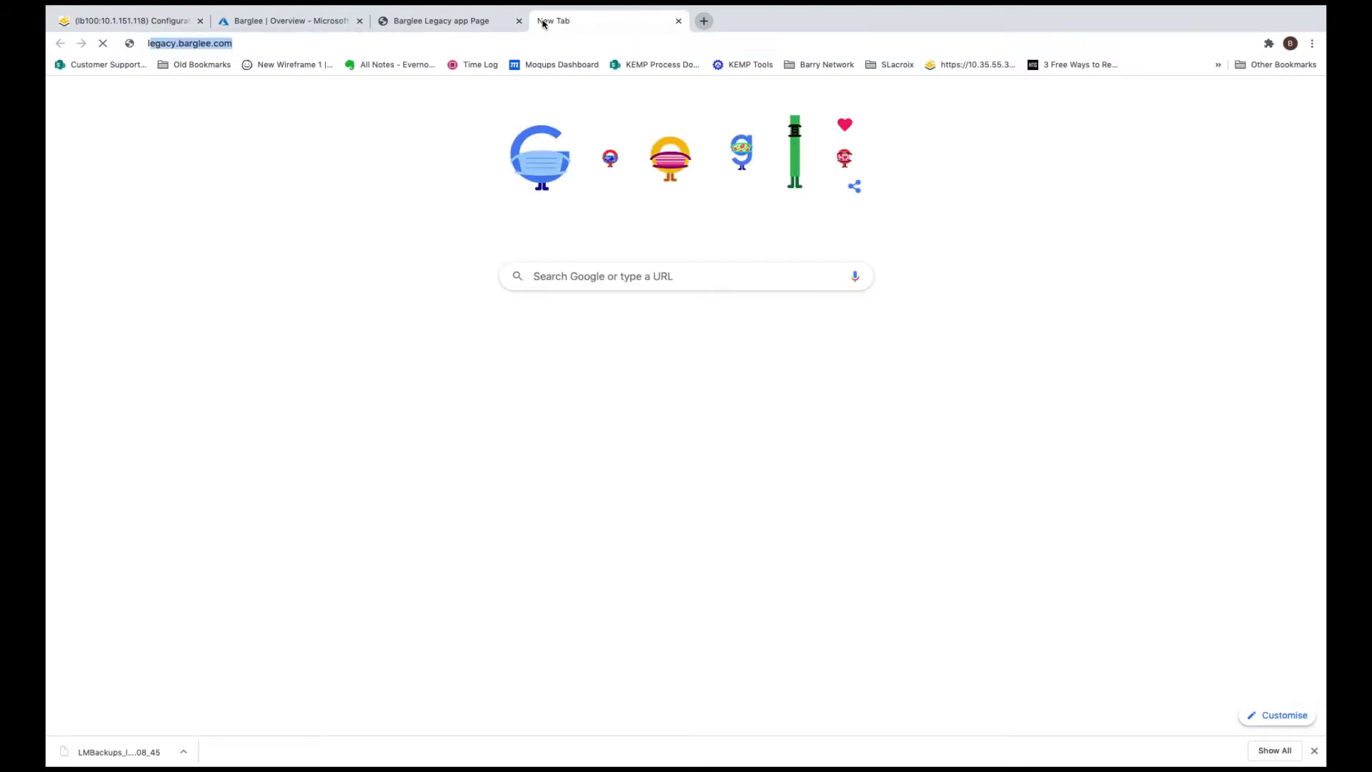
type("egacy1.barg")
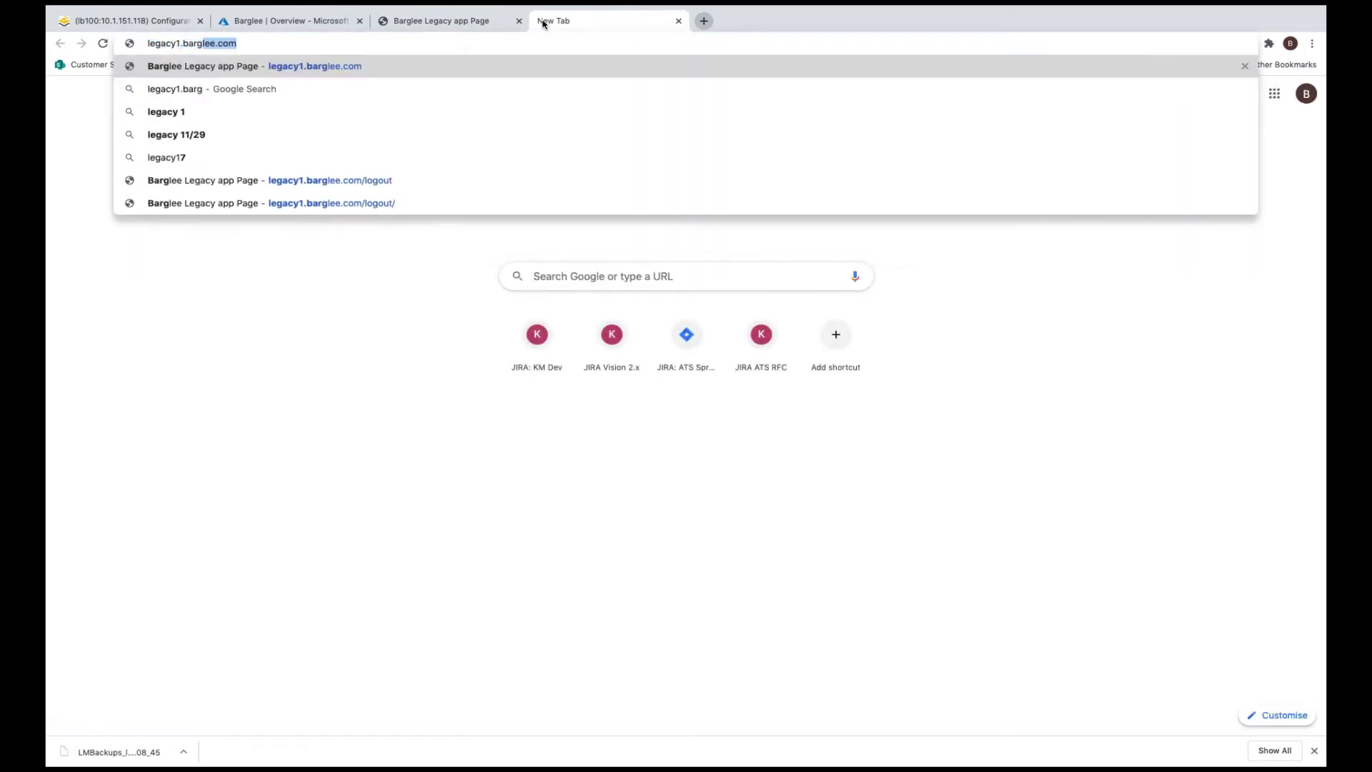
type("lee.com")
key("Return")
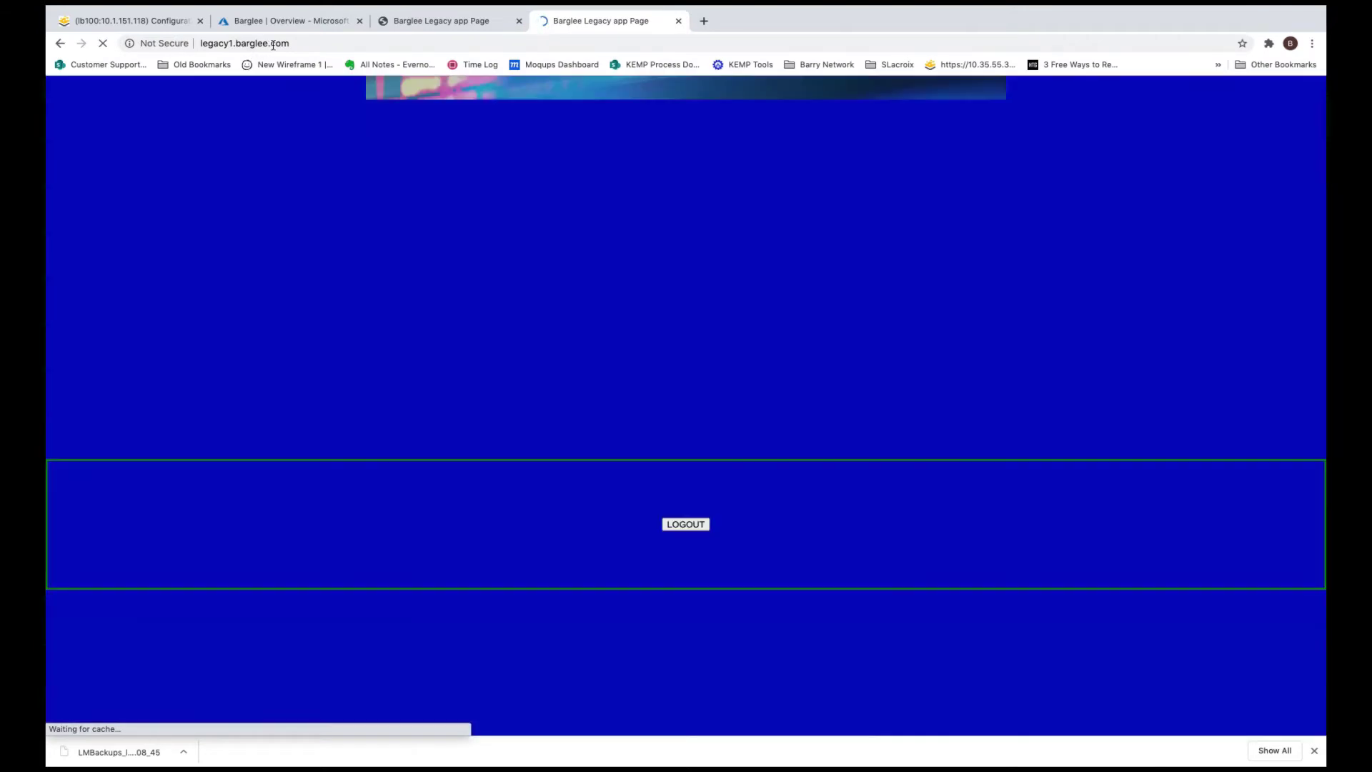
left_click(300, 43)
key("ctrl+c")
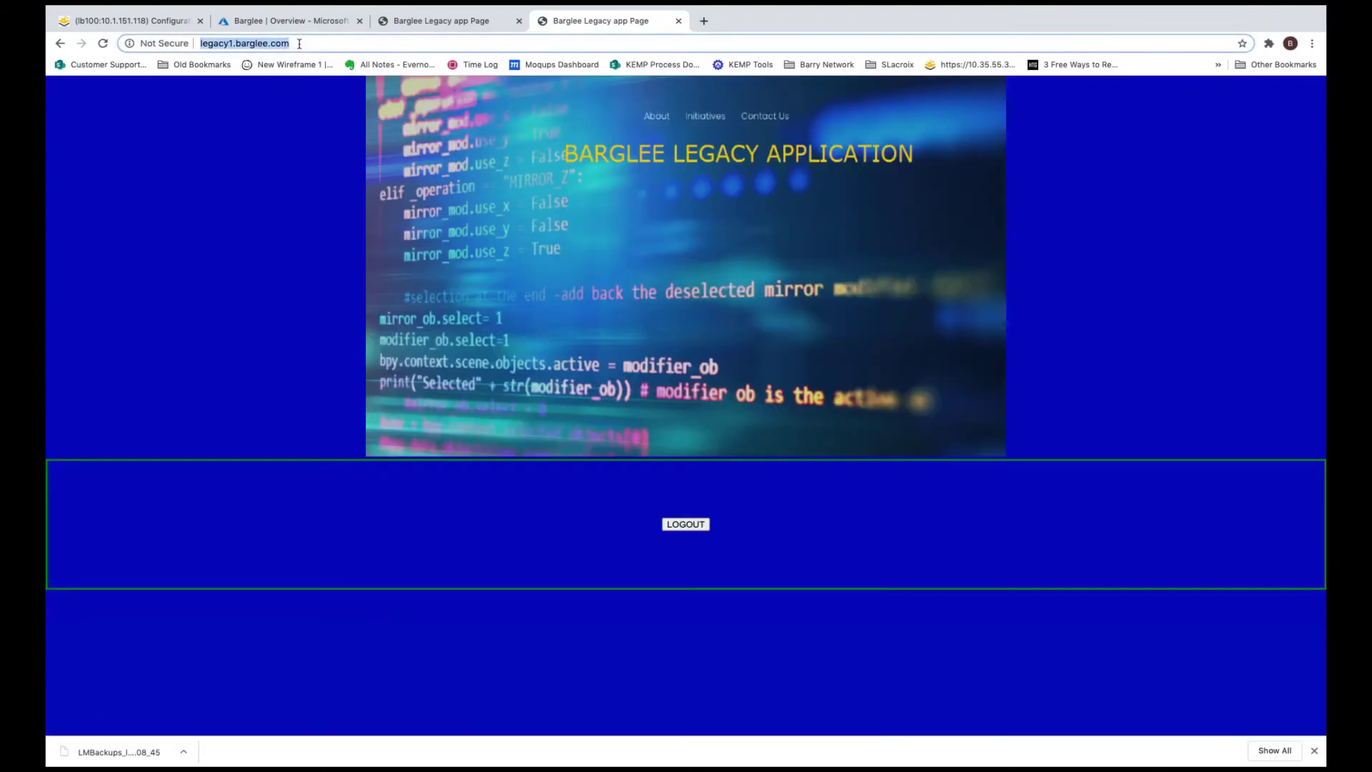
Load legacy2.barglee.com in another tab, compare the three legacy pages, then return to LoadMaster
left_click(704, 20)
key("ctrl+v")
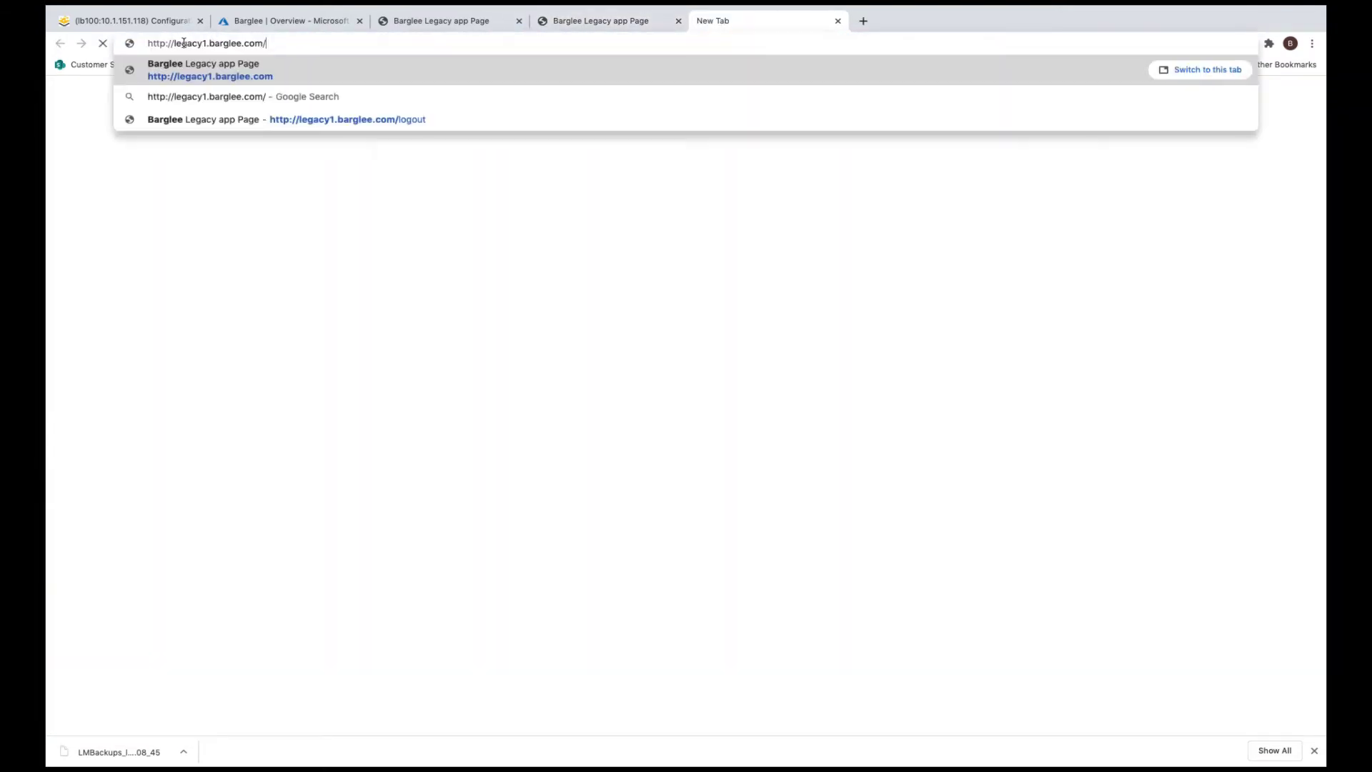
left_click(207, 42)
key("BackSpace")
type("2")
key("Return")
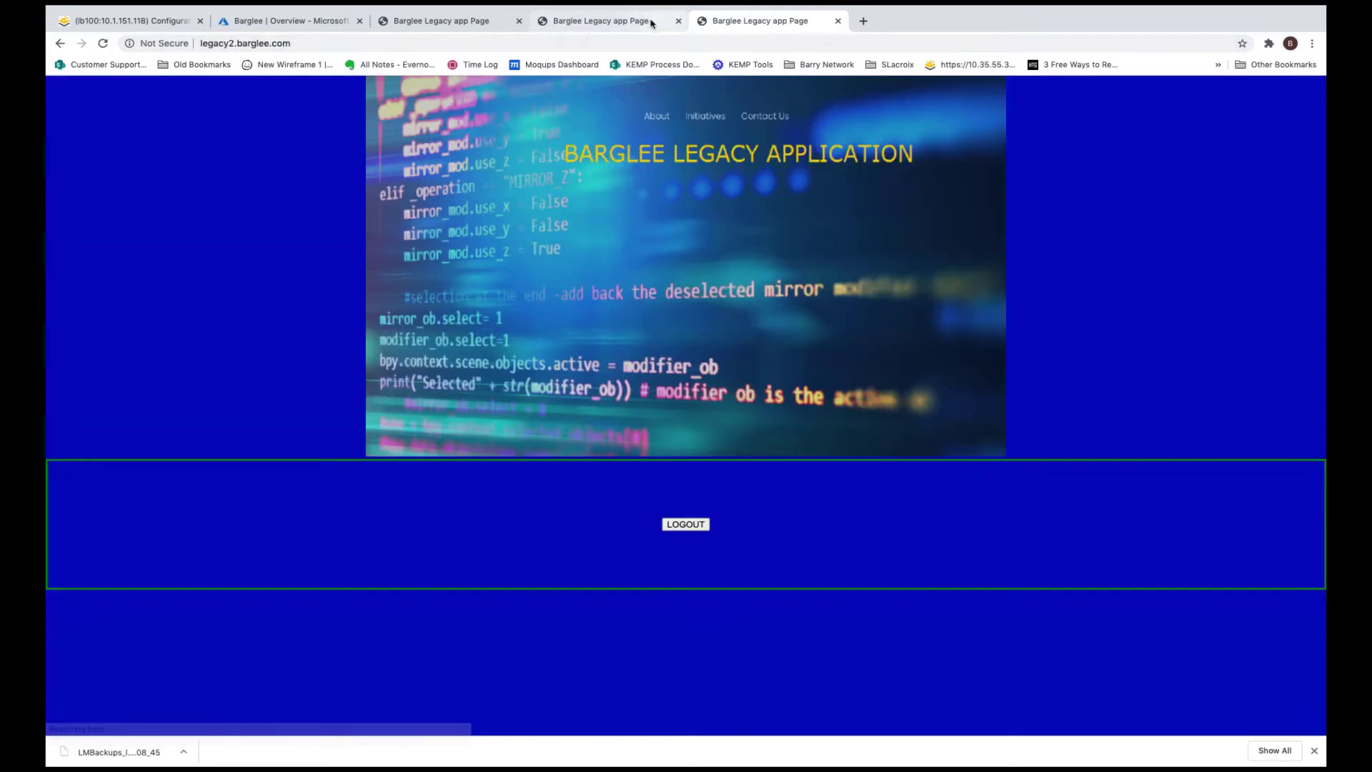
left_click(651, 23)
left_click(743, 21)
left_click(451, 22)
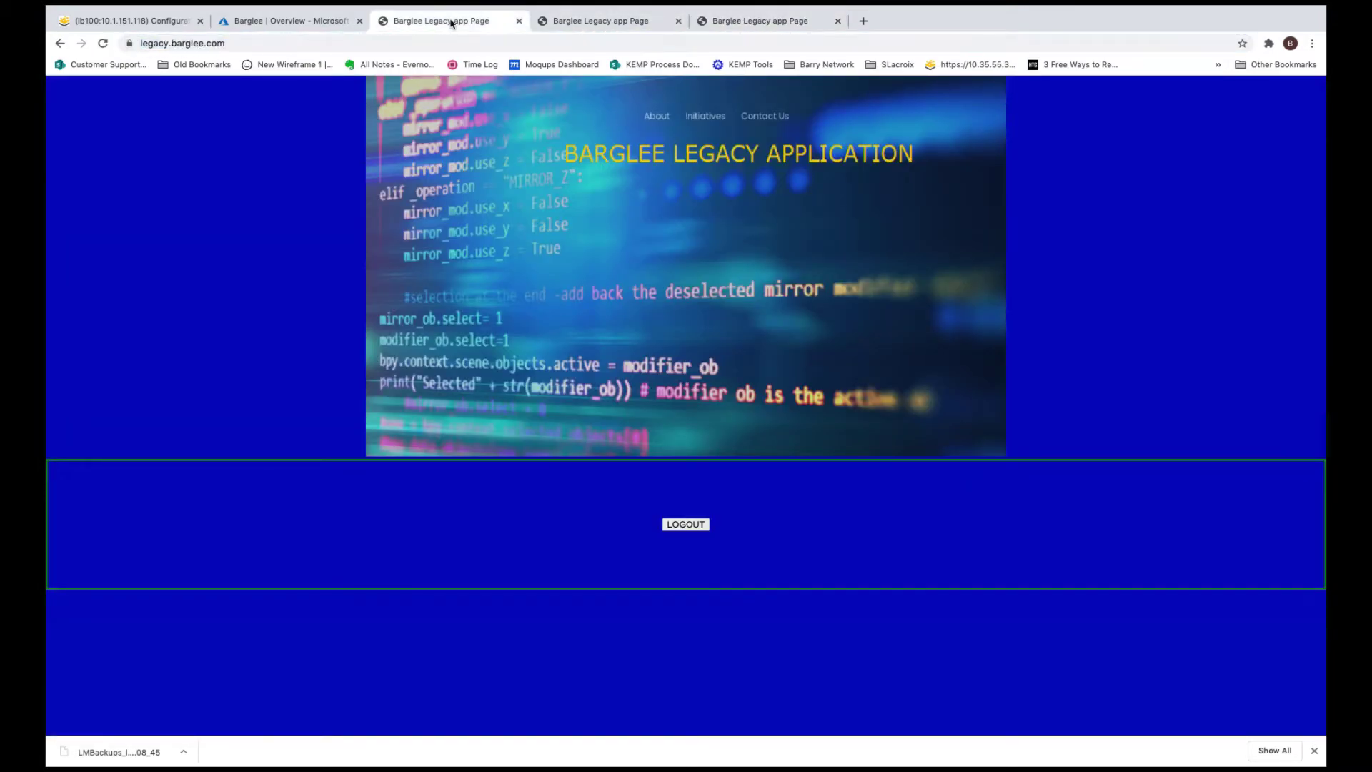
left_click(150, 23)
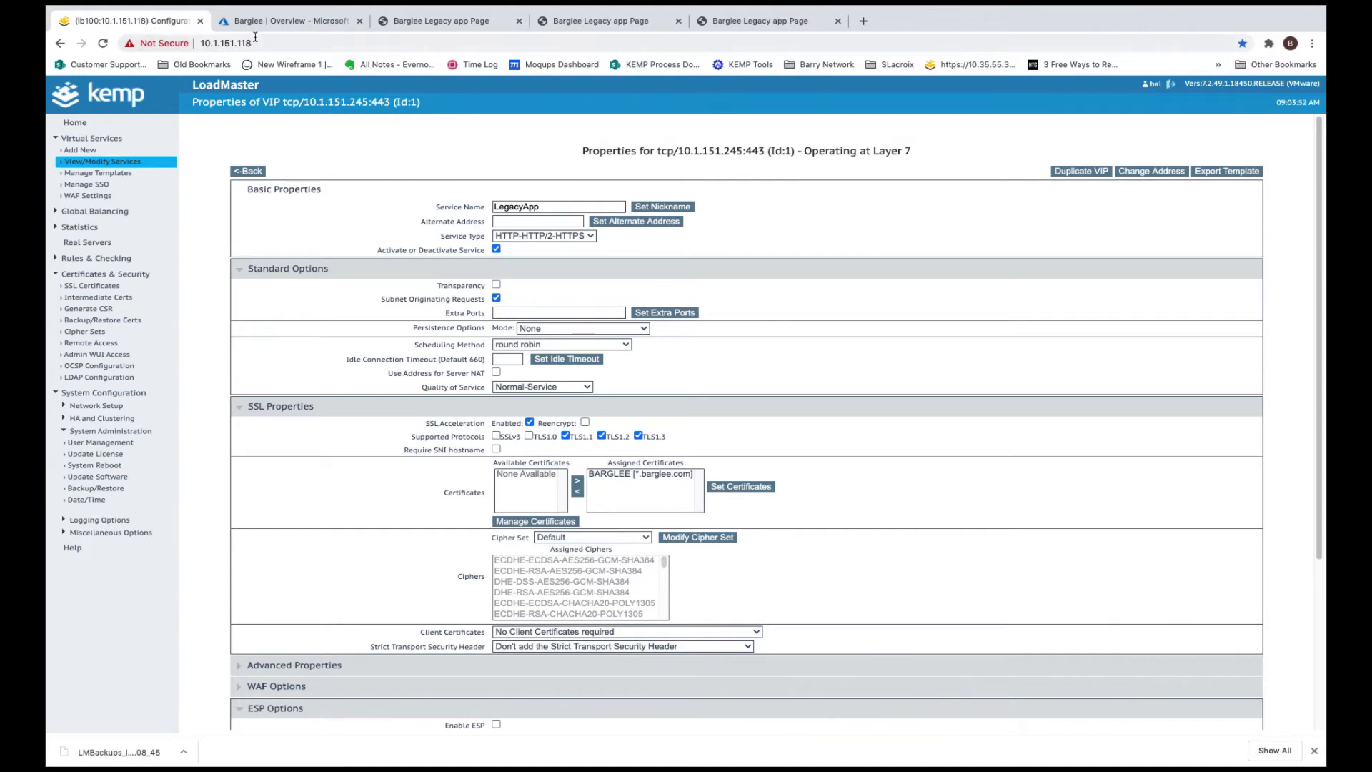
From Barglee's Enterprise applications list in Azure, start a new application to reach the gallery
left_click(280, 23)
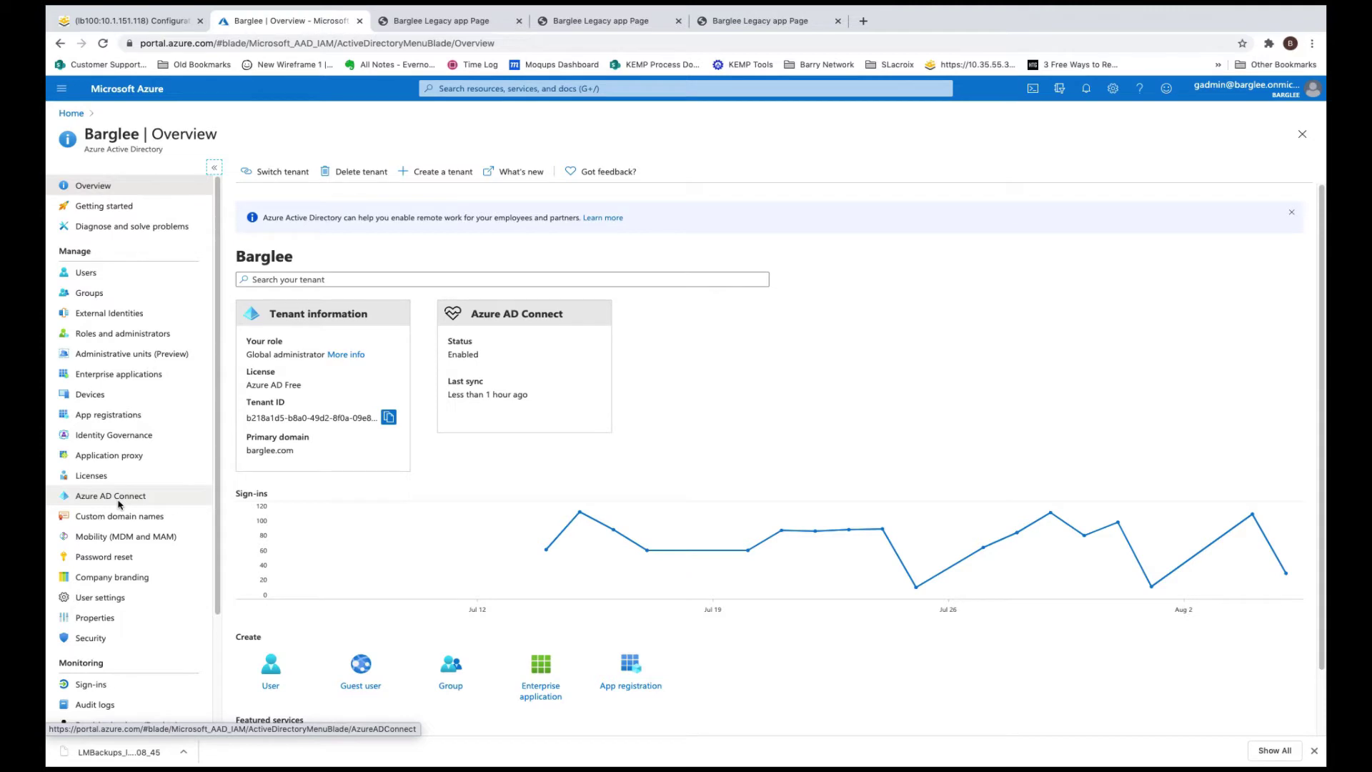
left_click(119, 374)
left_click(297, 173)
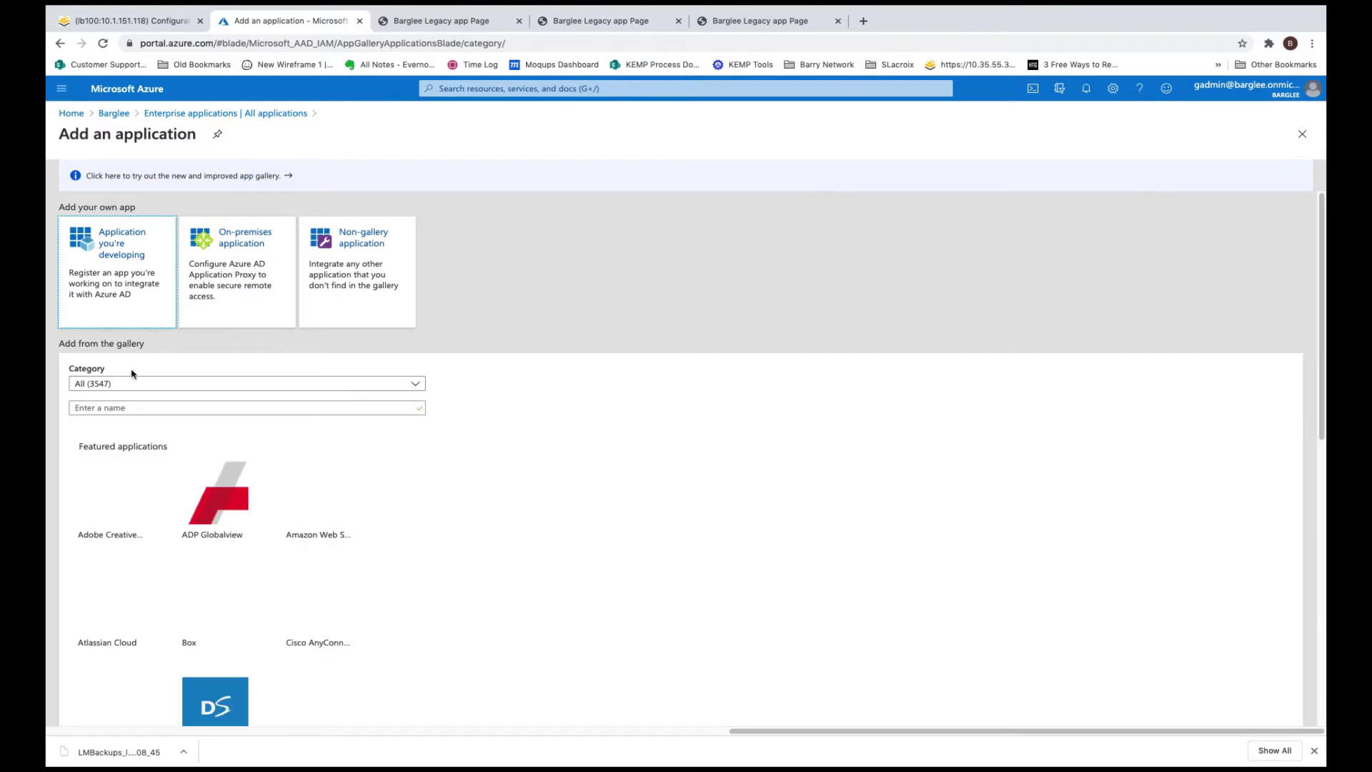
Add the Kemp LoadMaster Azure AD integration gallery app under the name 'Legacy app'
left_click(104, 410)
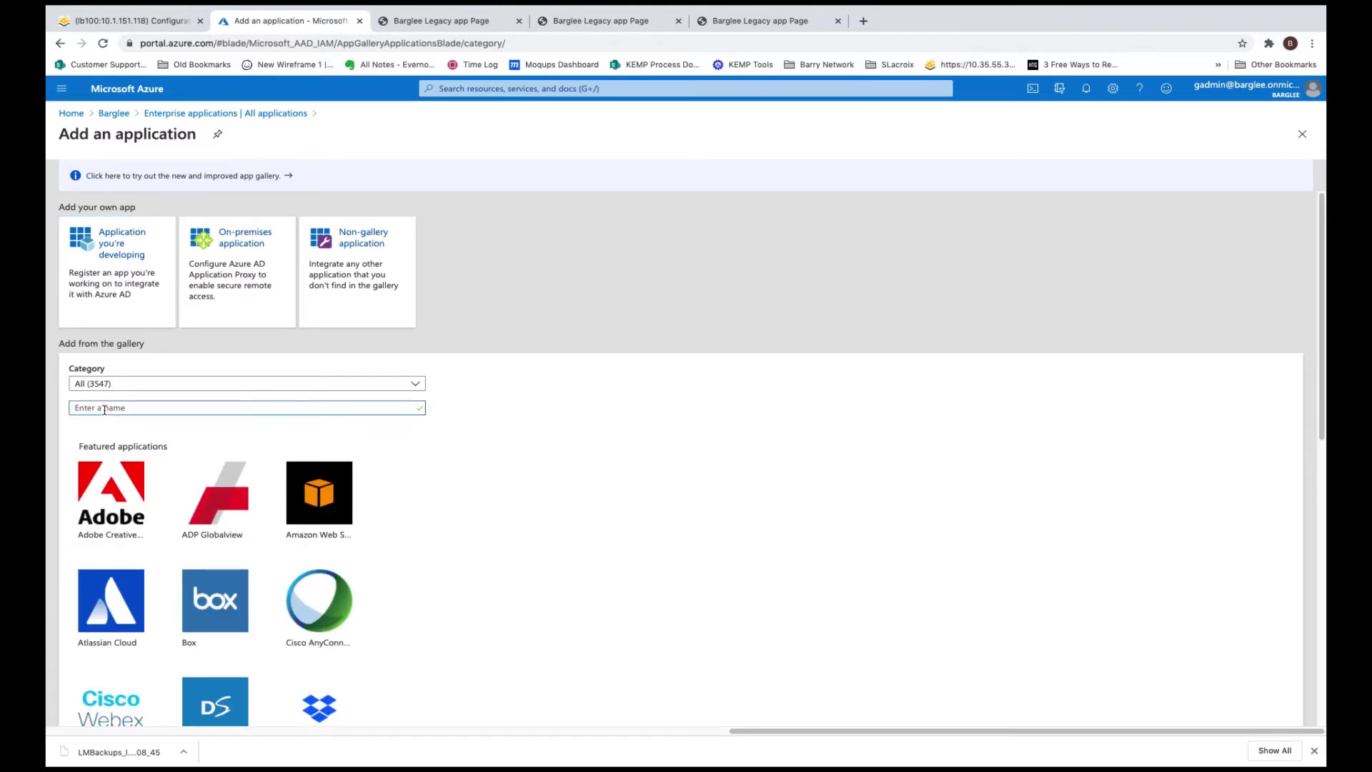
type("kemp")
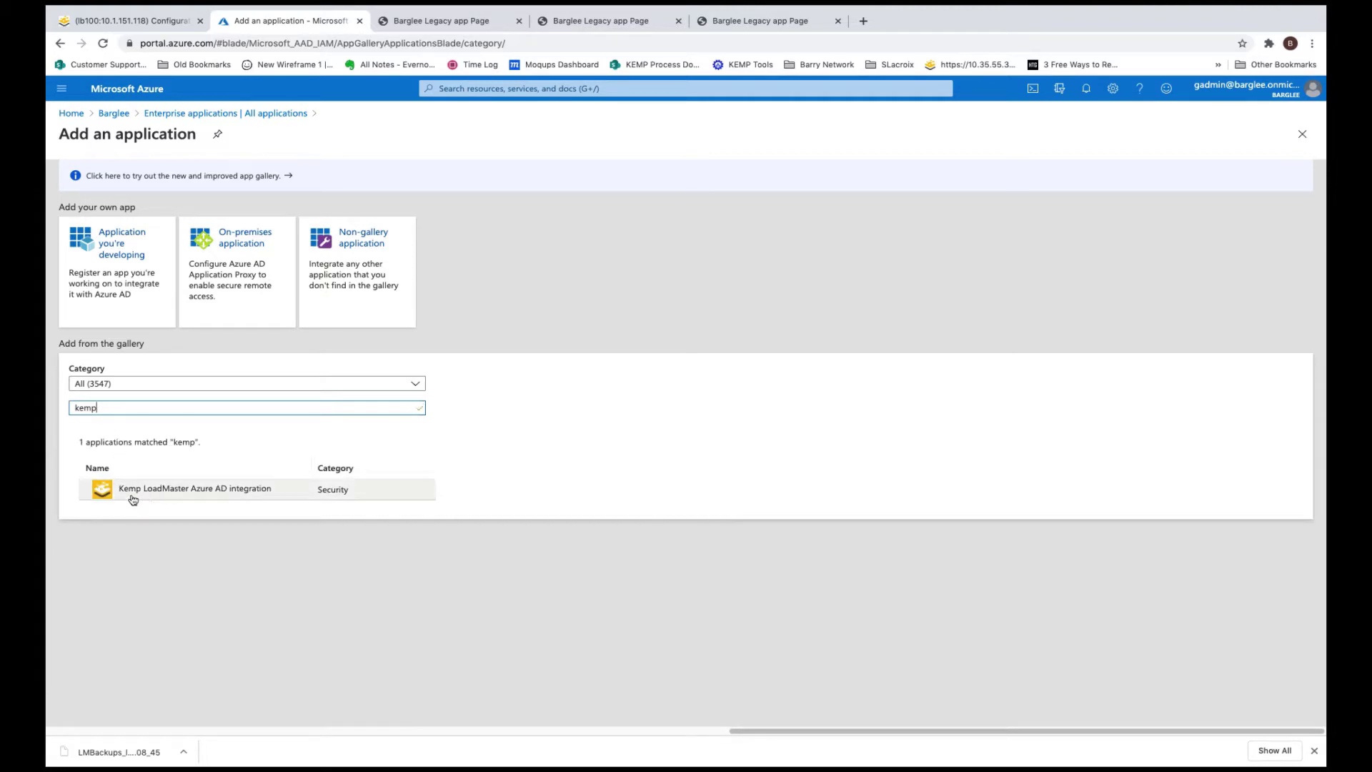
left_click(177, 494)
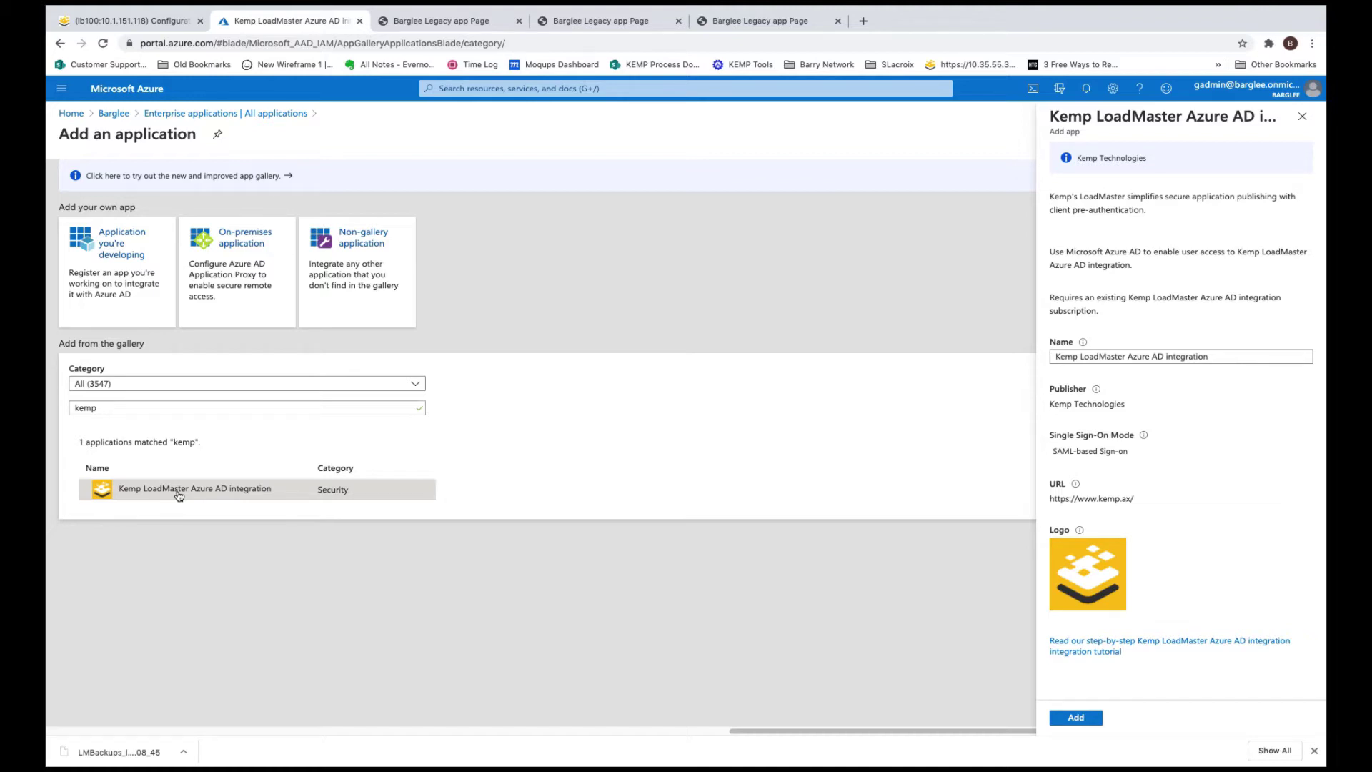
triple_click(1090, 357)
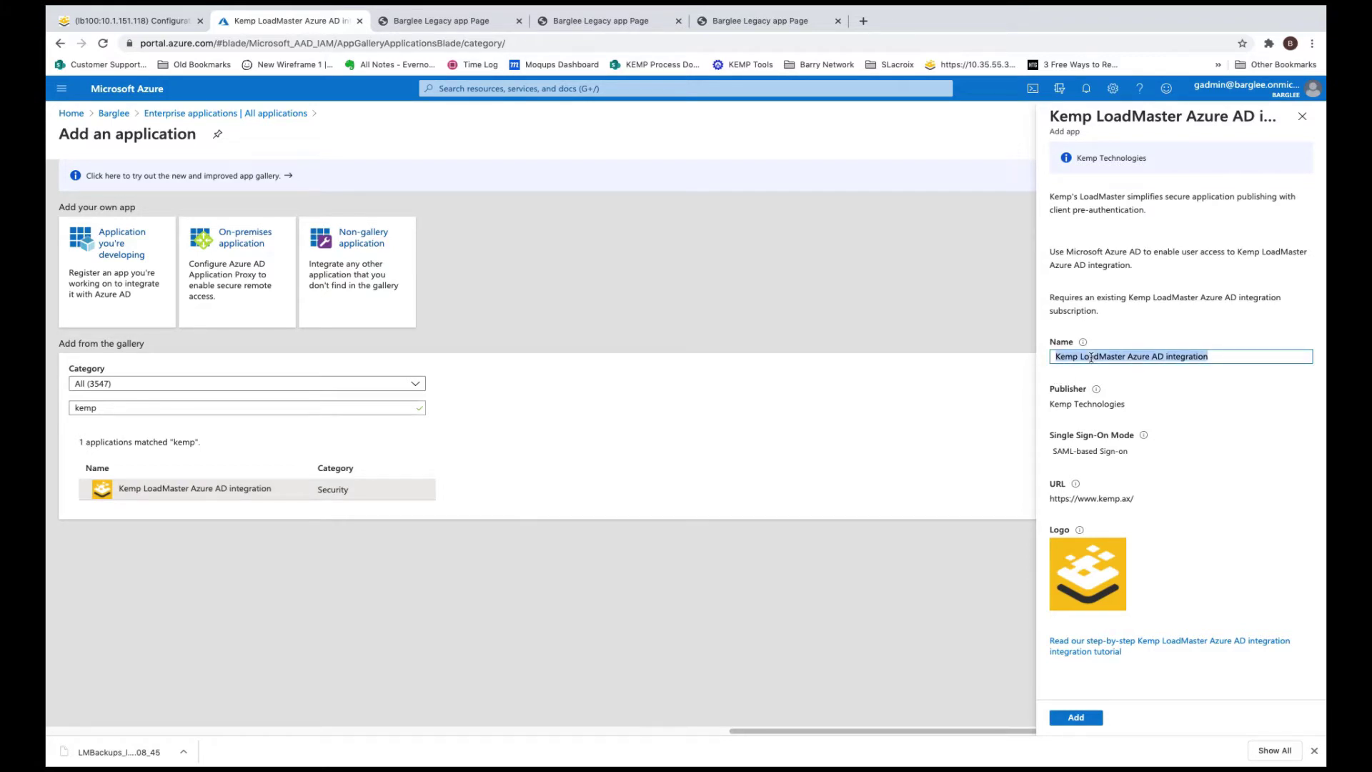
type("Legac")
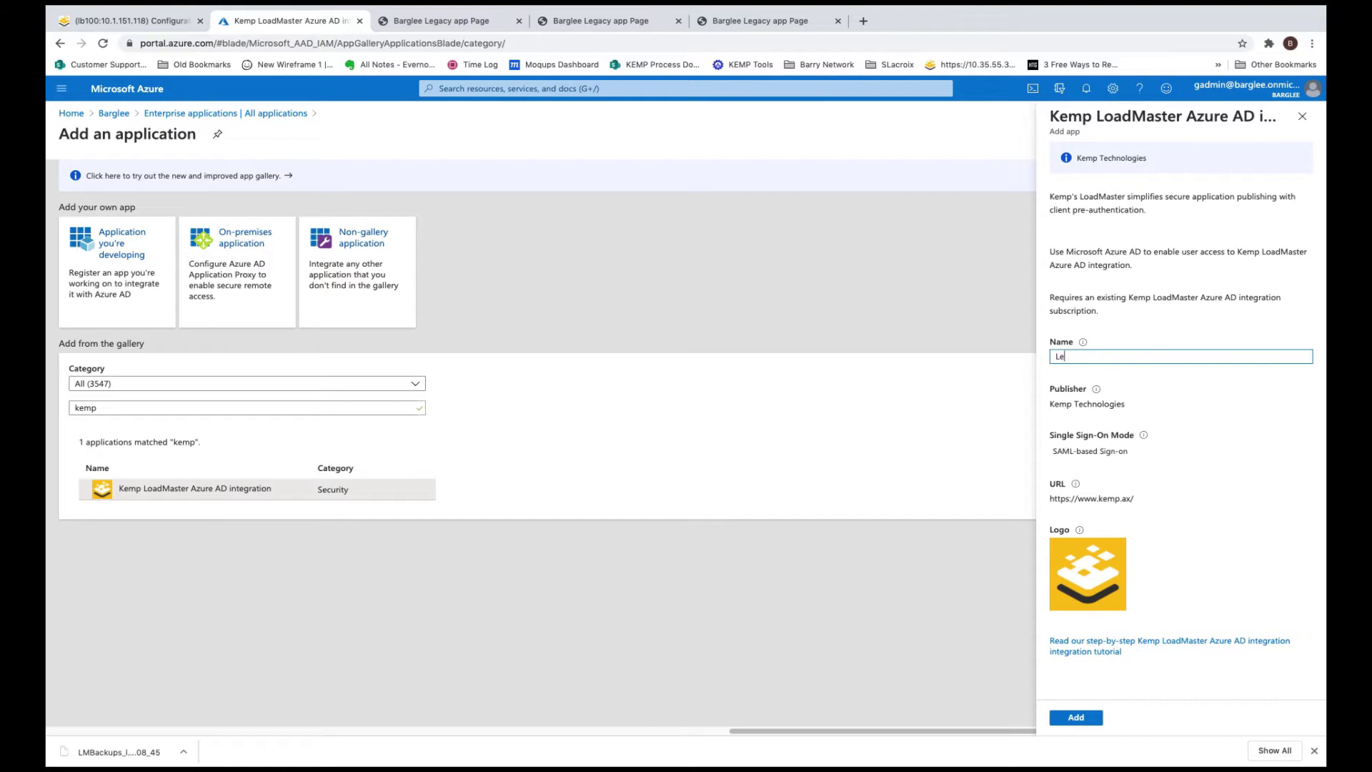
type("y app")
left_click(1079, 719)
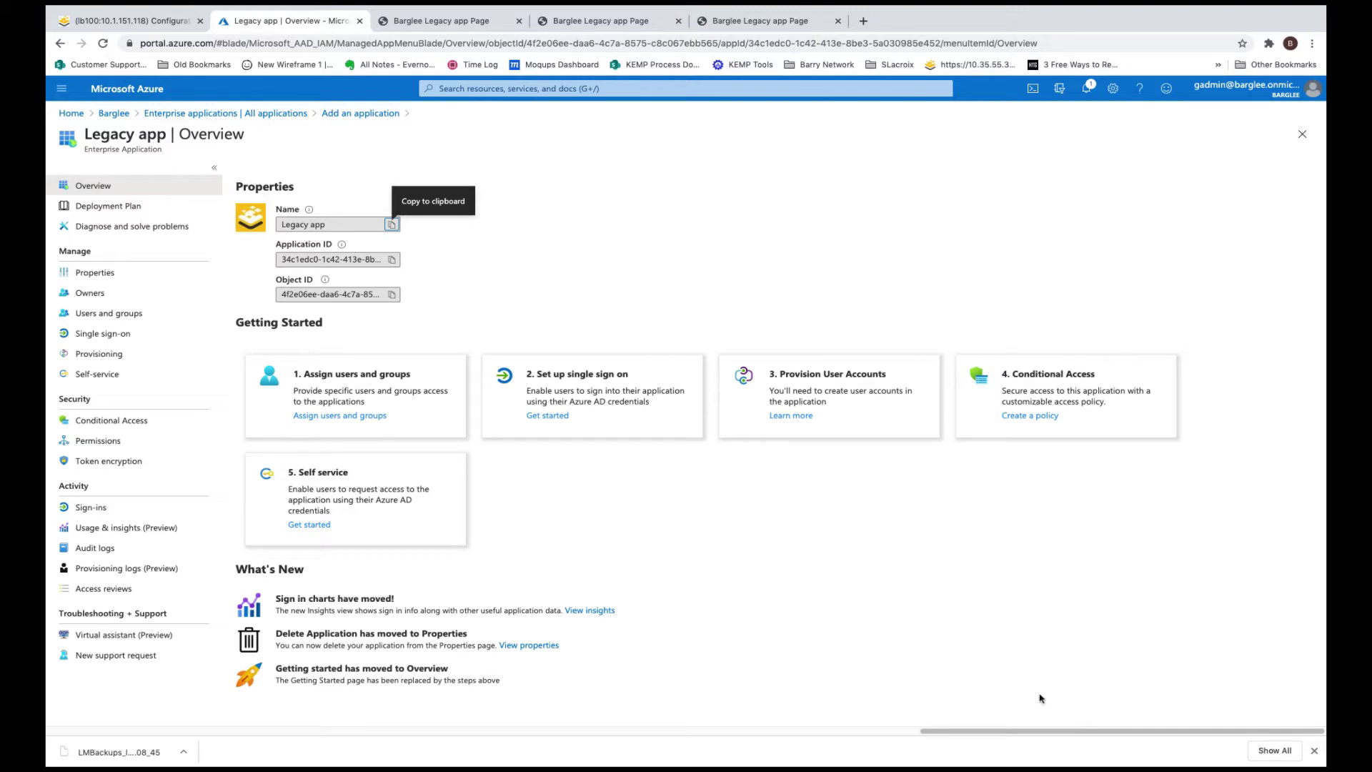
Start a new user assignment from Legacy app's Users and groups page
left_click(386, 416)
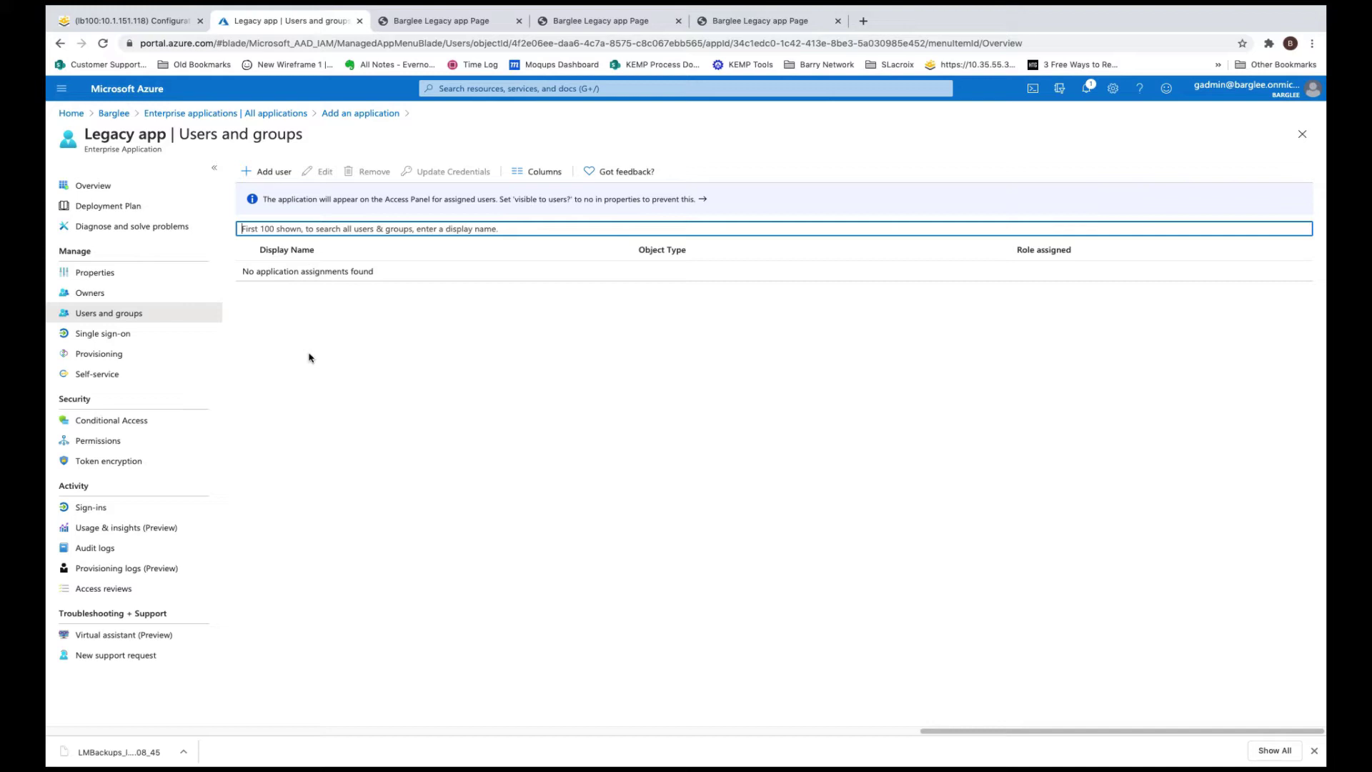
left_click(266, 171)
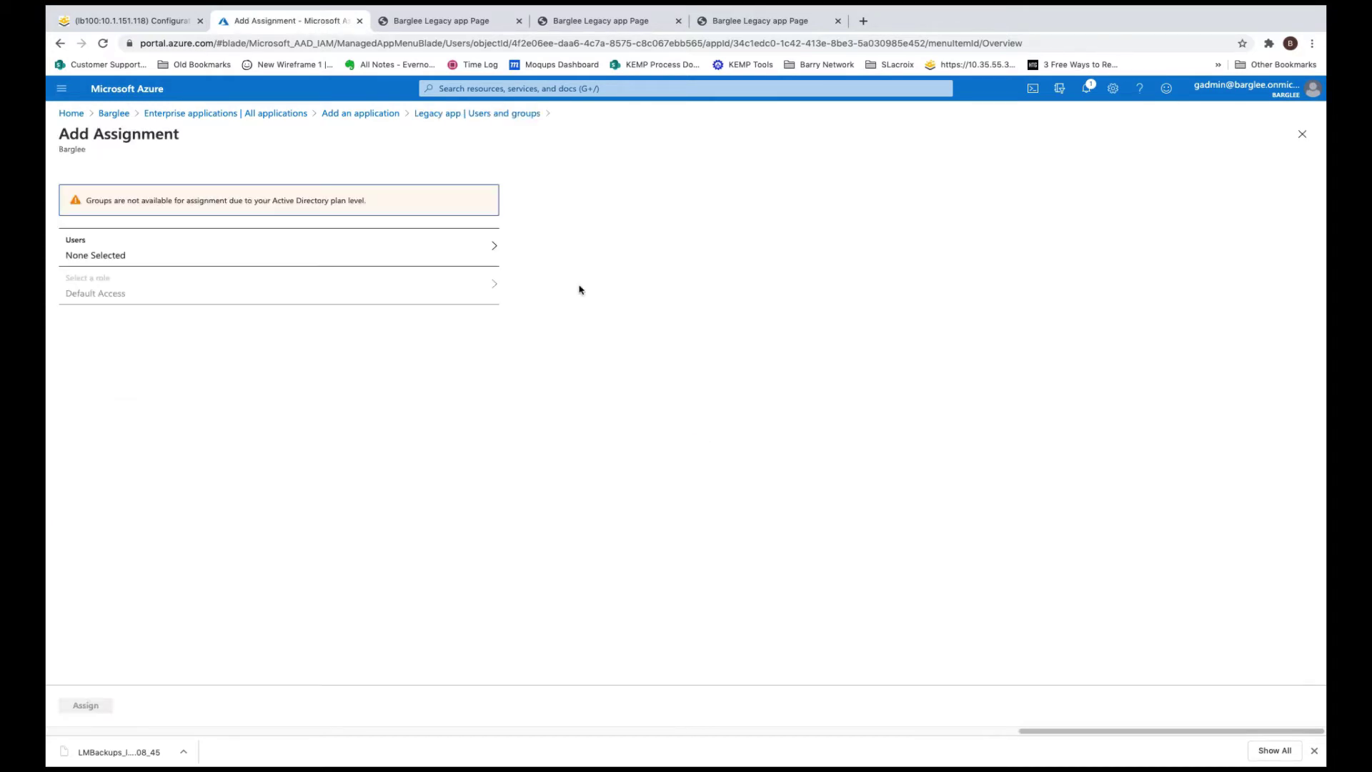
left_click(161, 248)
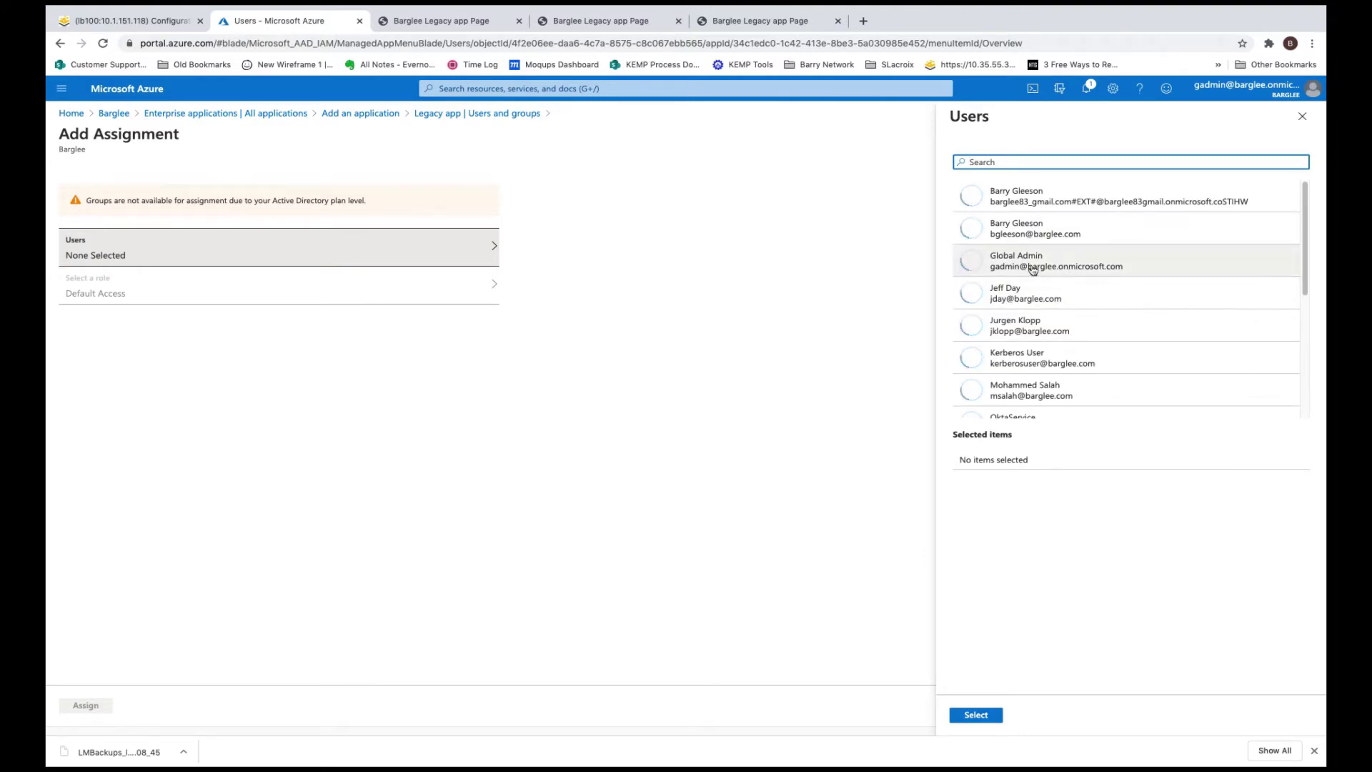
Select nine directory users and assign them to Legacy app with Default Access
left_click(1029, 293)
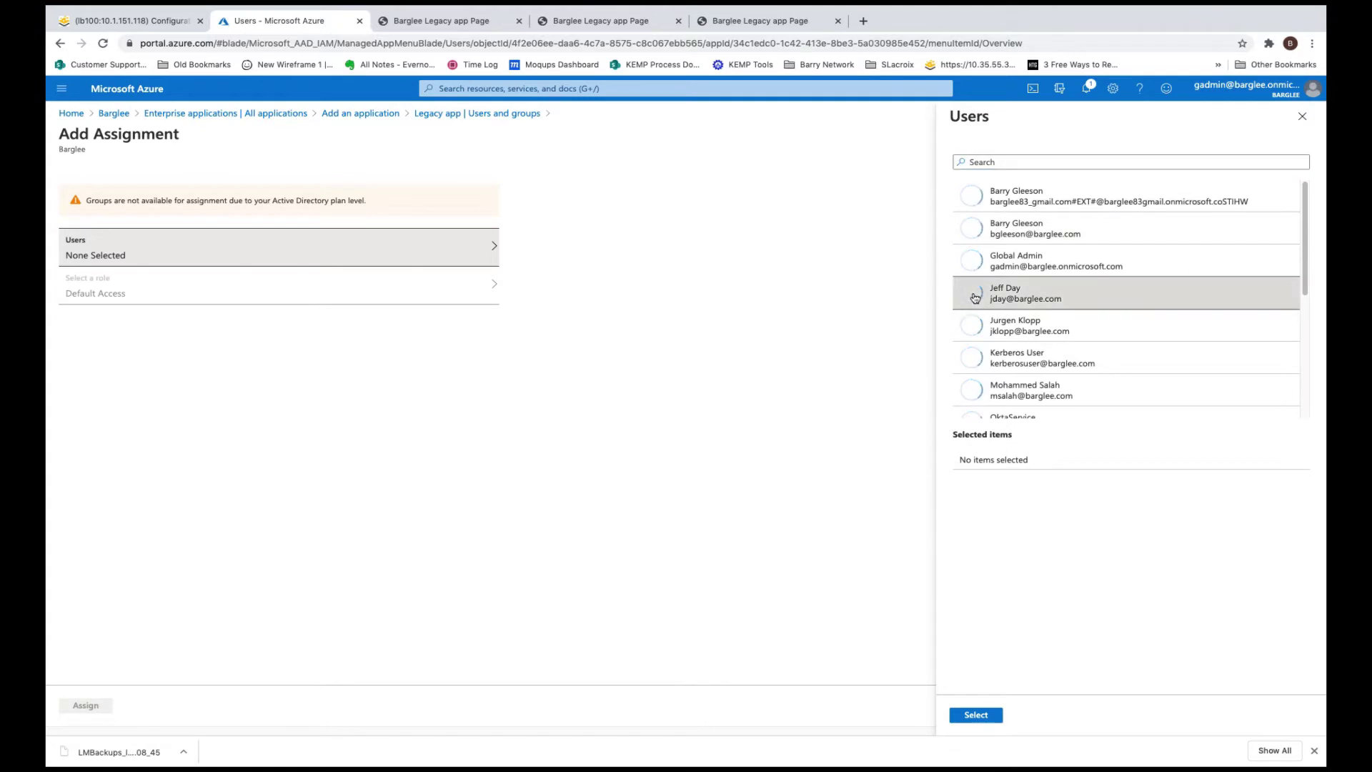
left_click(991, 348)
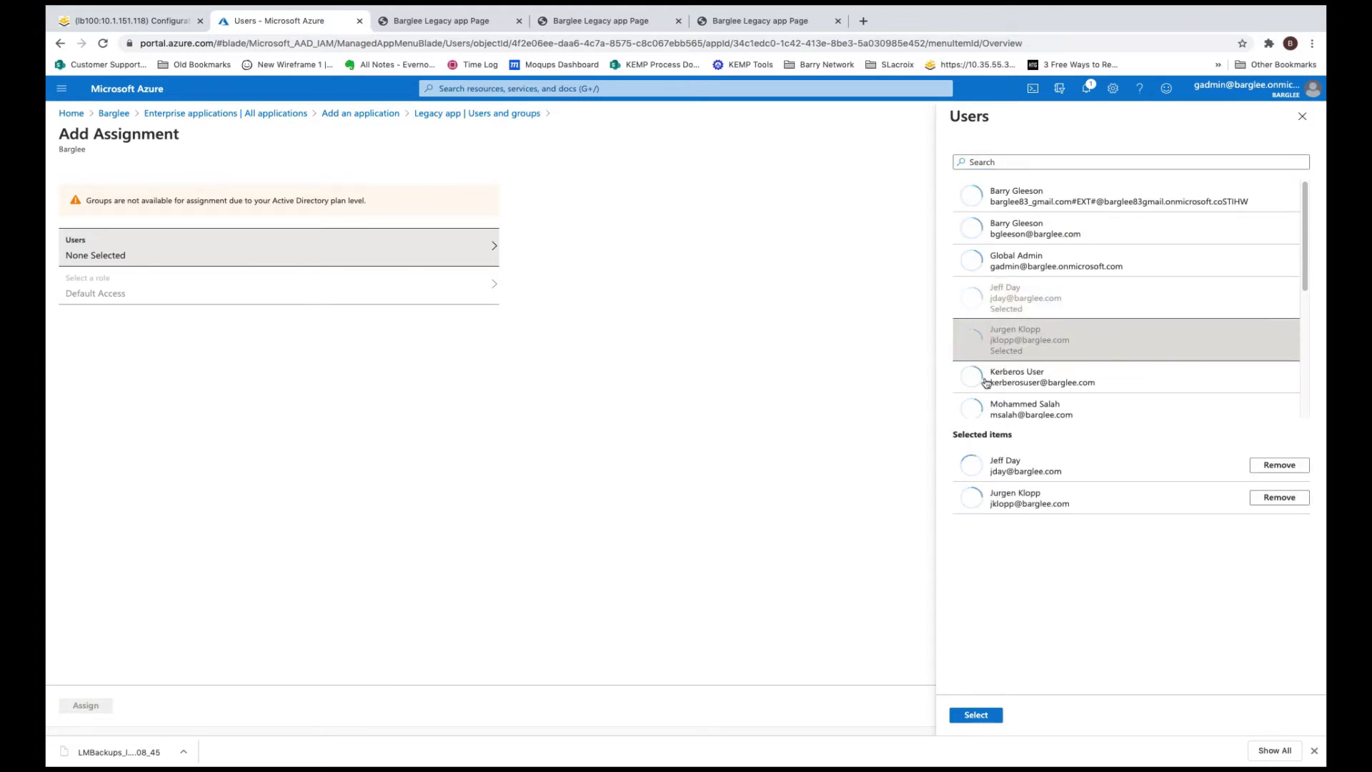
left_click(976, 415)
scroll(1030, 379, "down", 5)
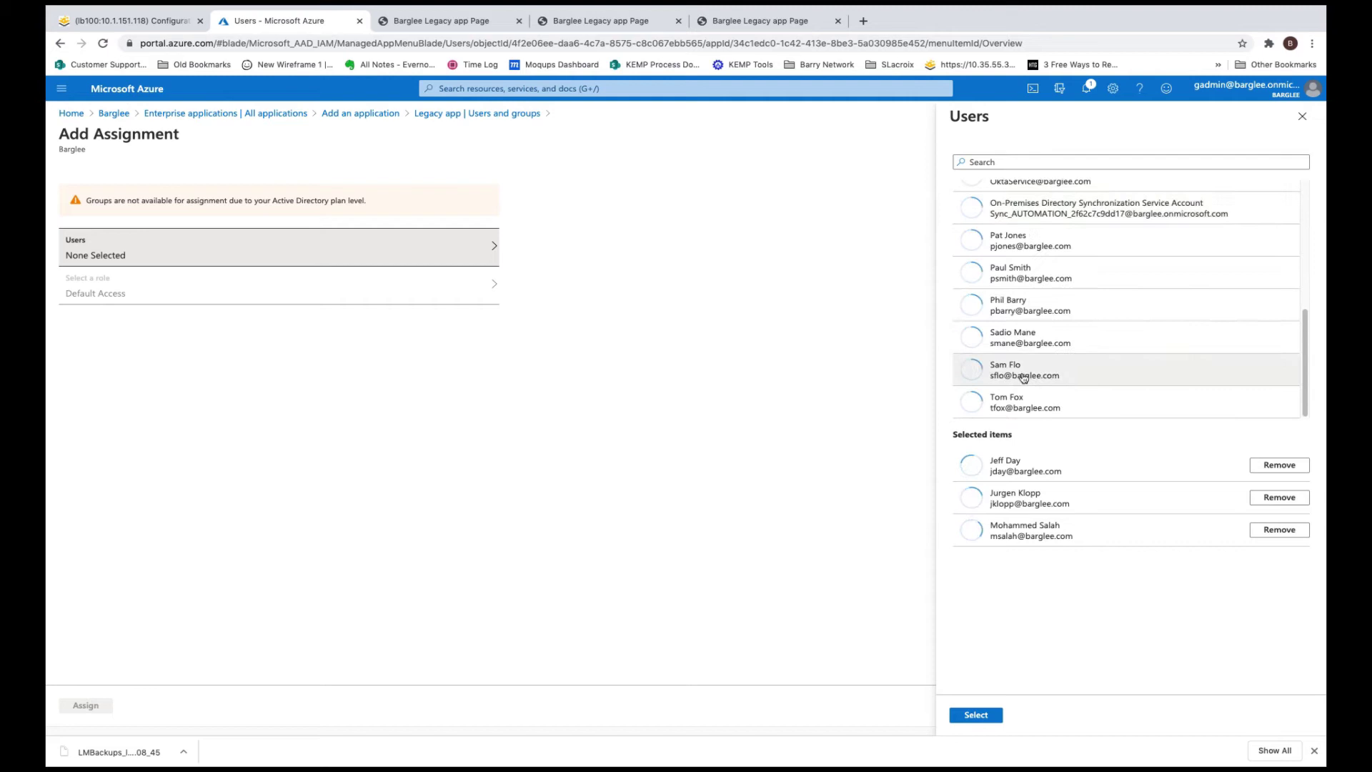
left_click(1018, 308)
left_click(997, 276)
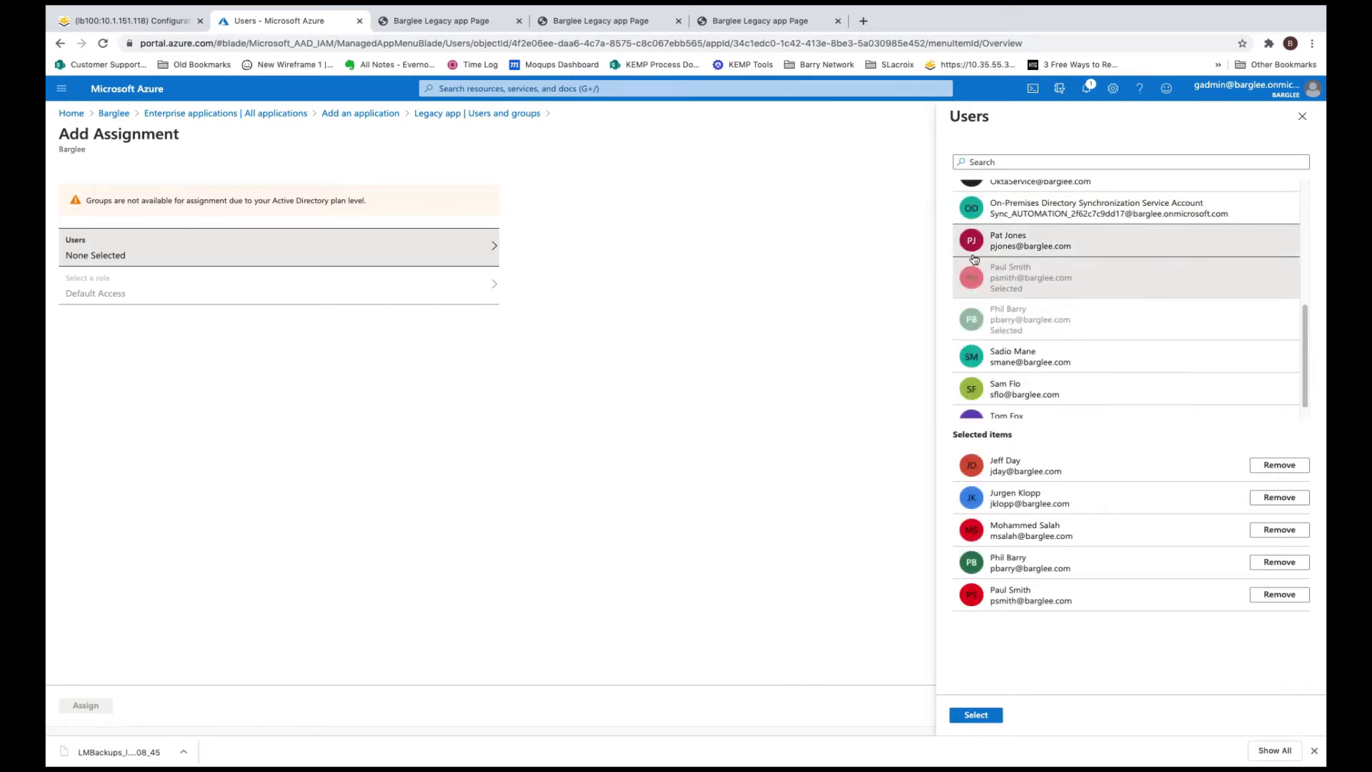
left_click(973, 252)
left_click(1051, 370)
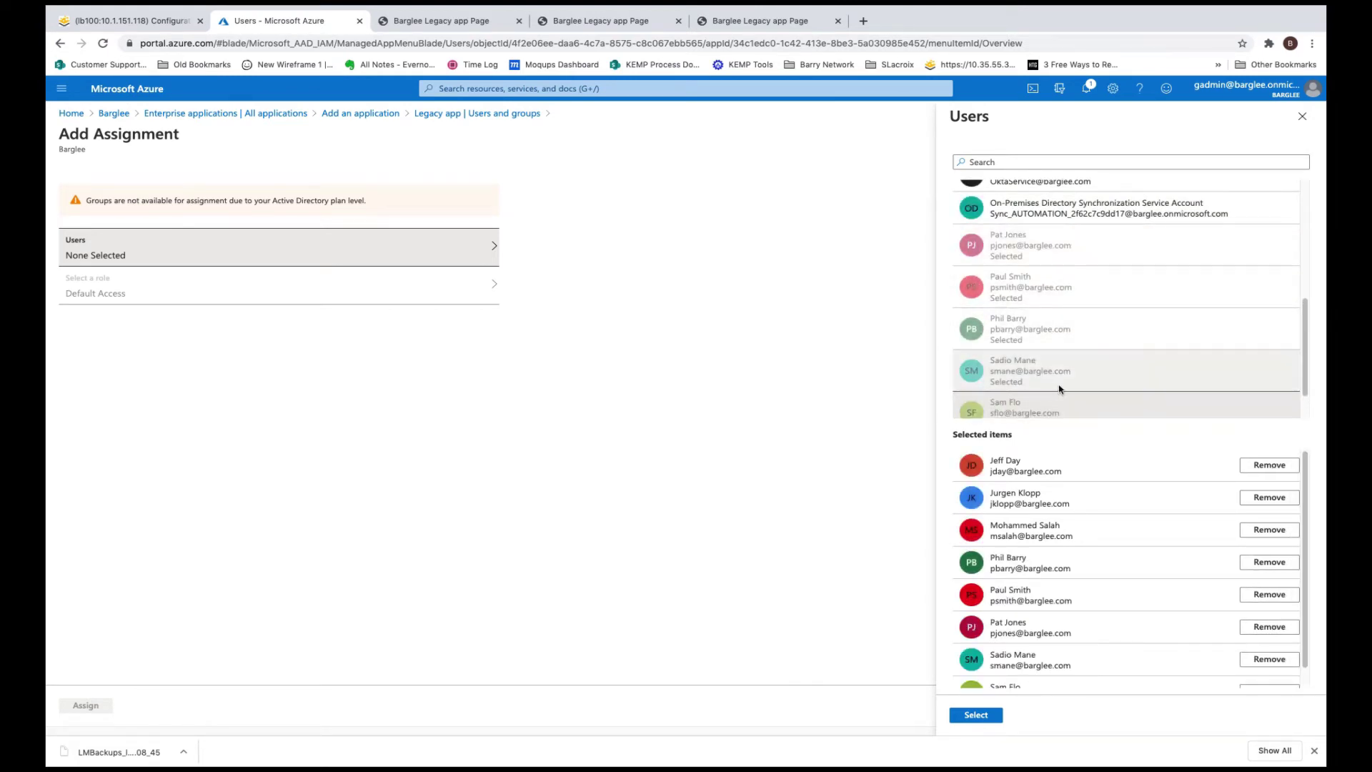
scroll(1060, 389, "down", 1)
left_click(1032, 403)
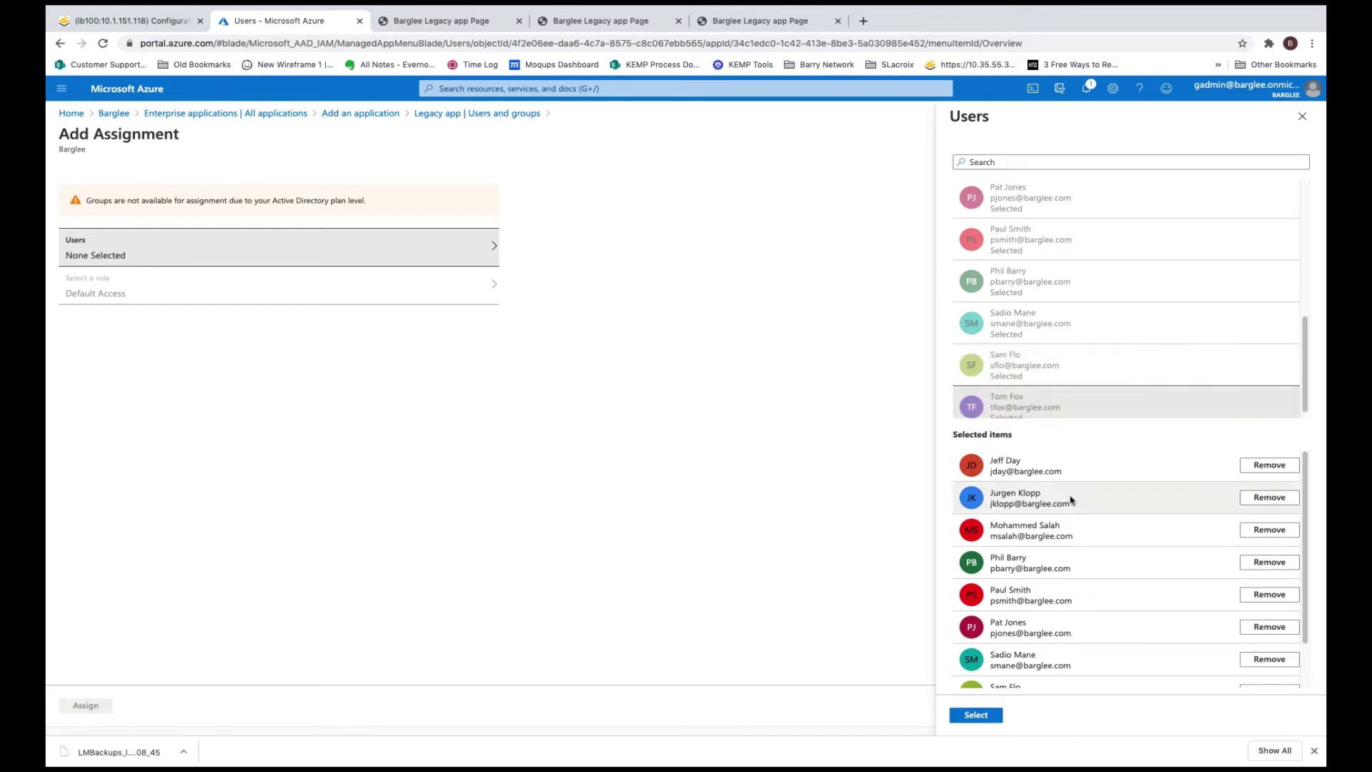
scroll(1071, 501, "down", 2)
left_click(976, 715)
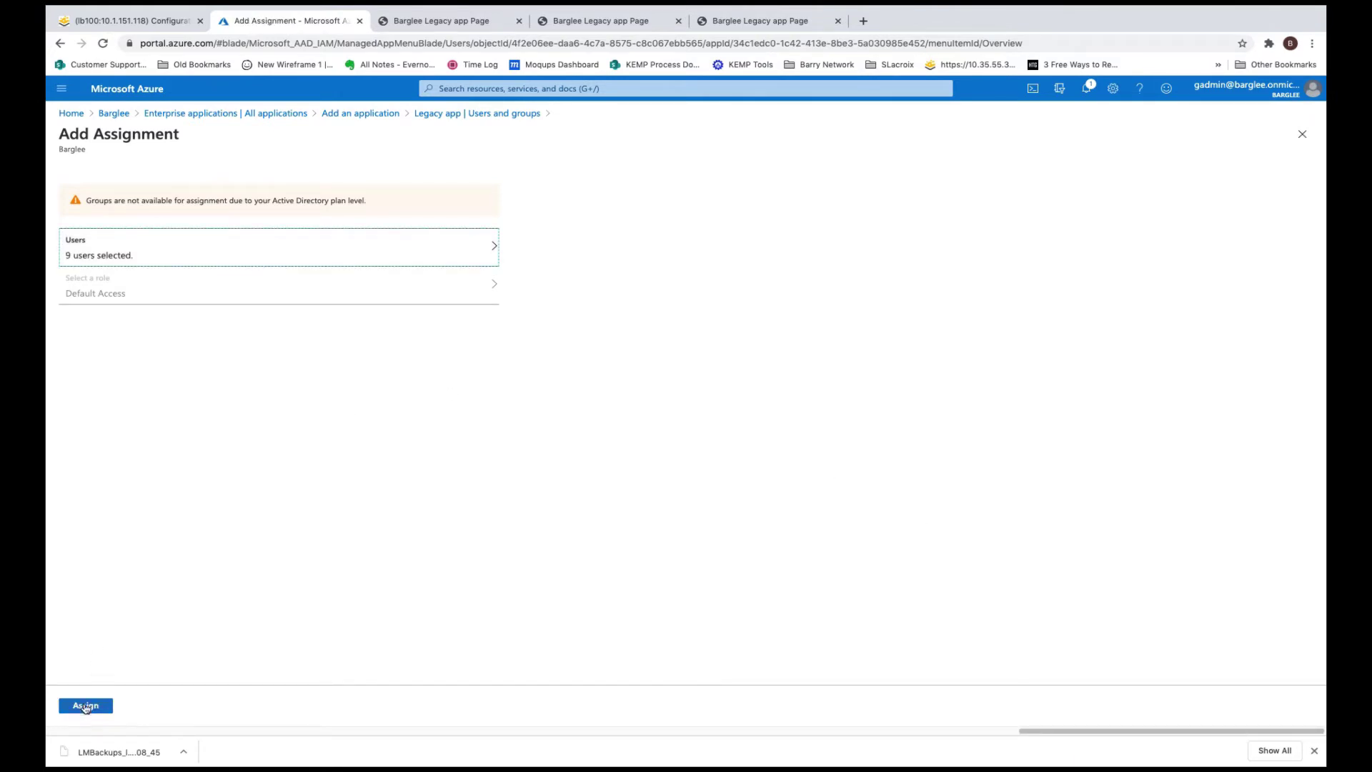
left_click(86, 706)
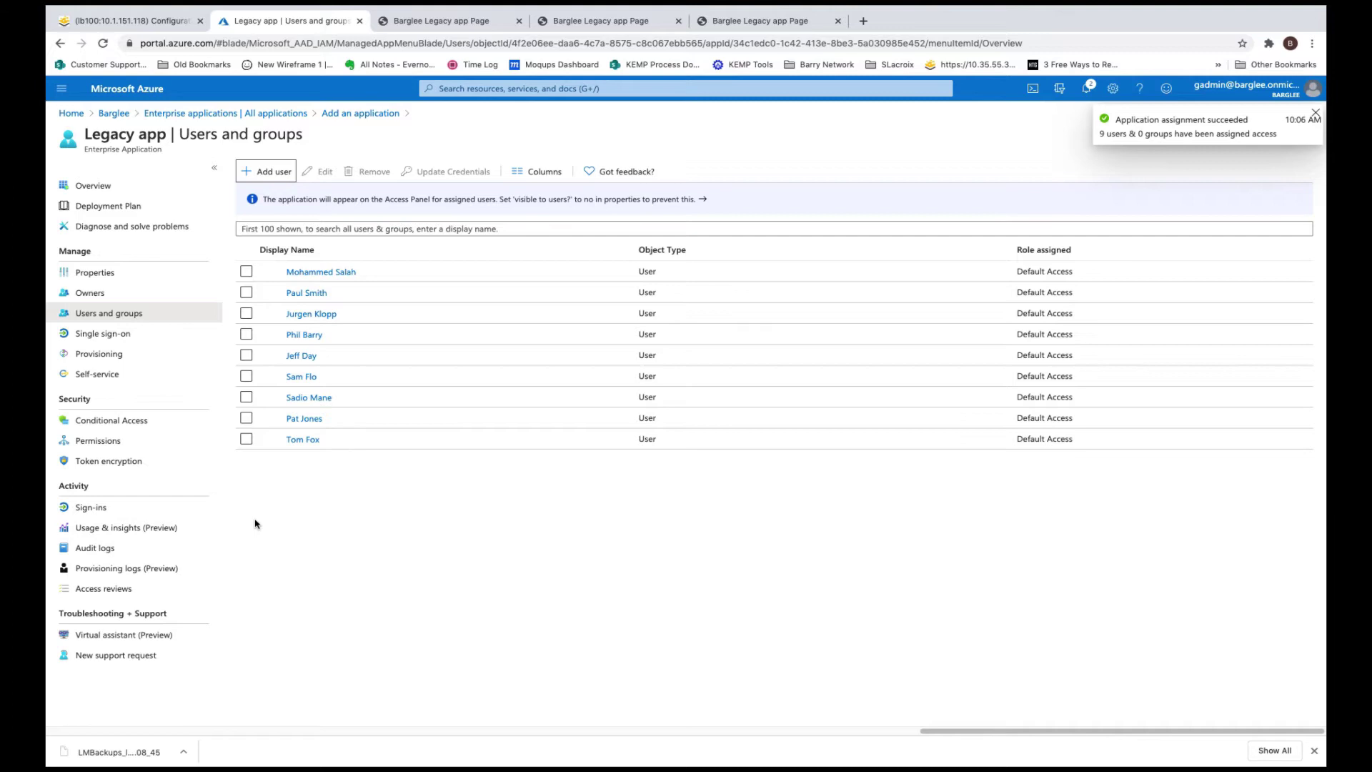
Choose SAML as Legacy app's single sign-on method without saving the default URLs
left_click(108, 334)
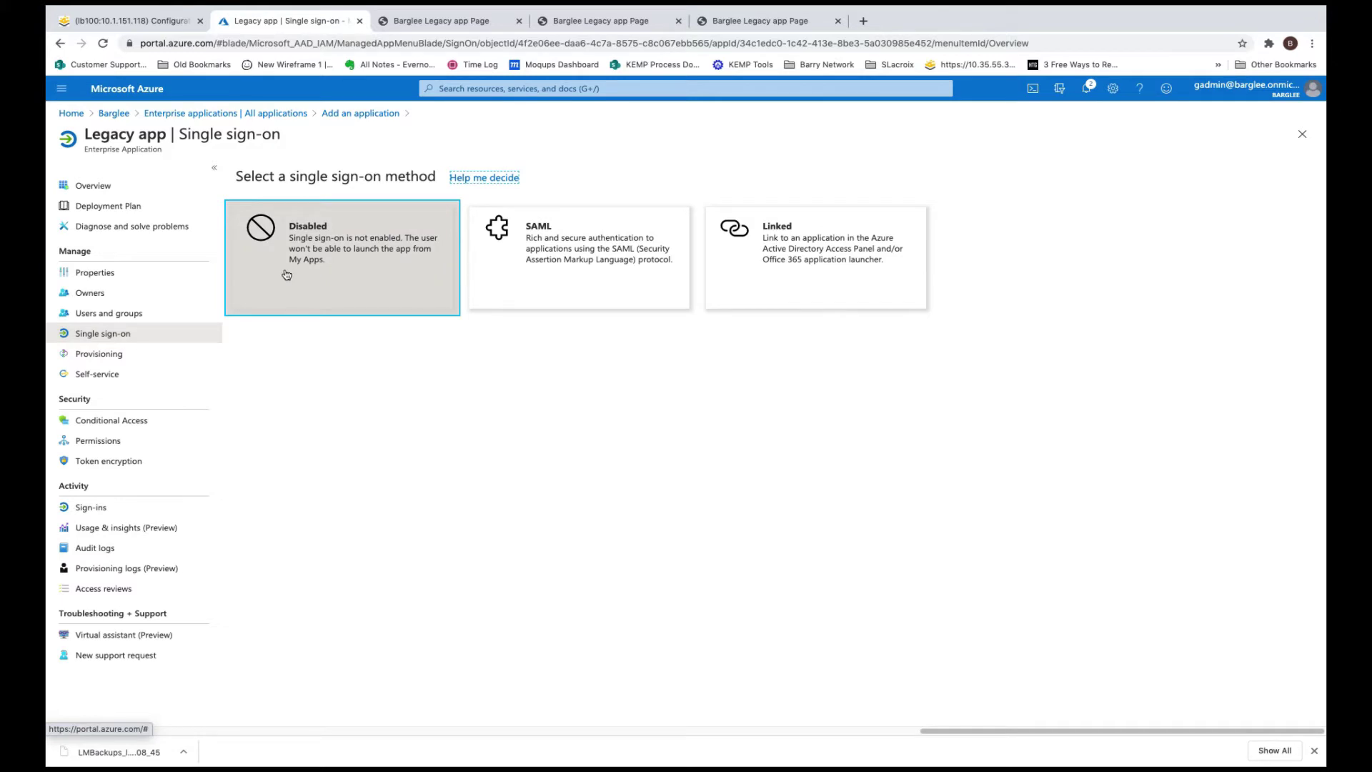
left_click(635, 252)
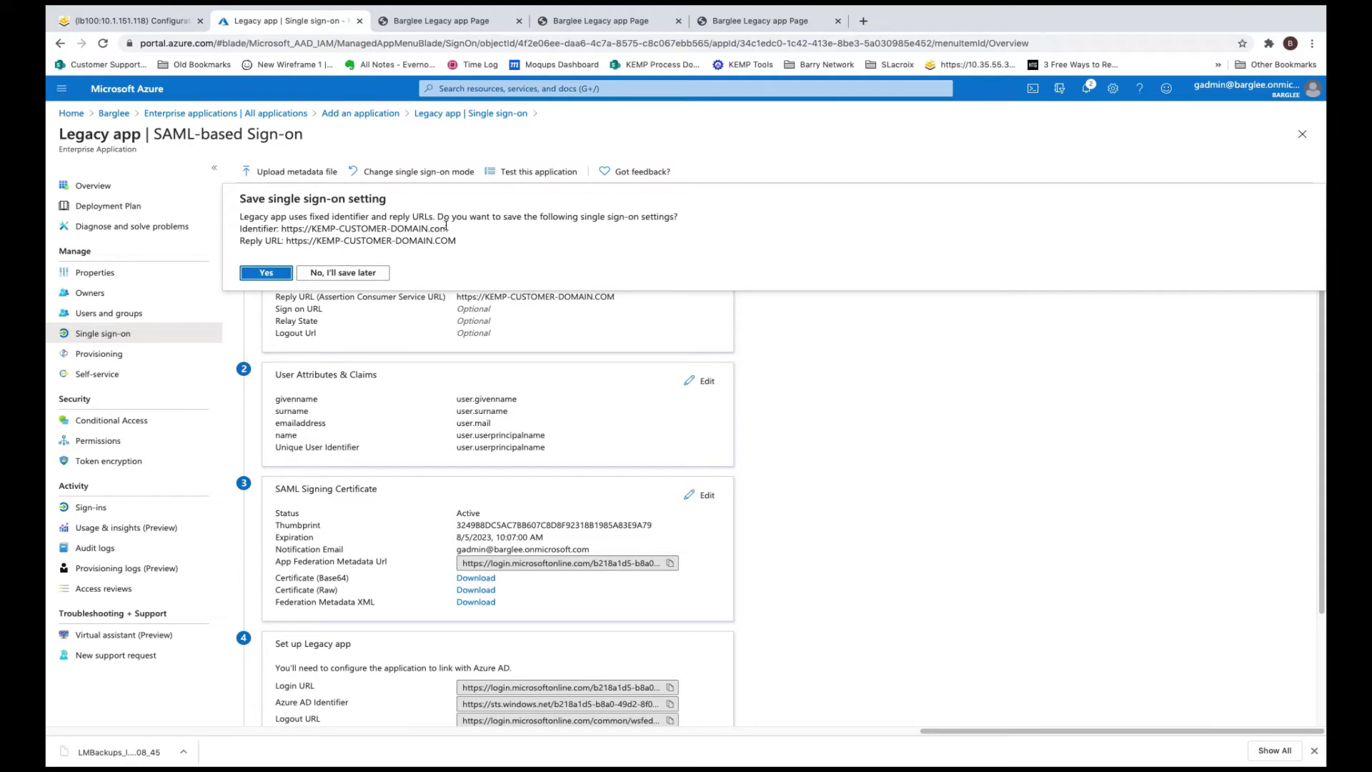
left_click(337, 273)
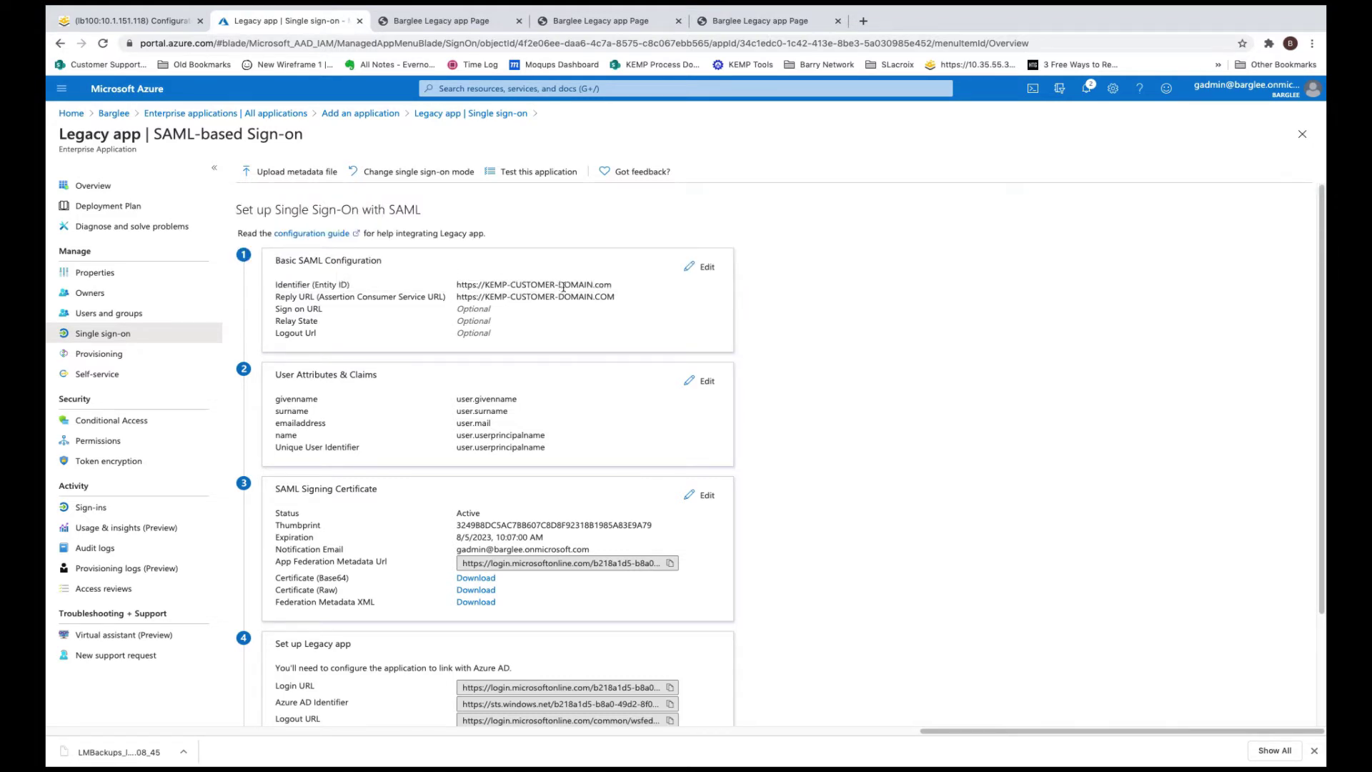
Set the Basic SAML Configuration Identifier to legacy.barglee.com
left_click(720, 267)
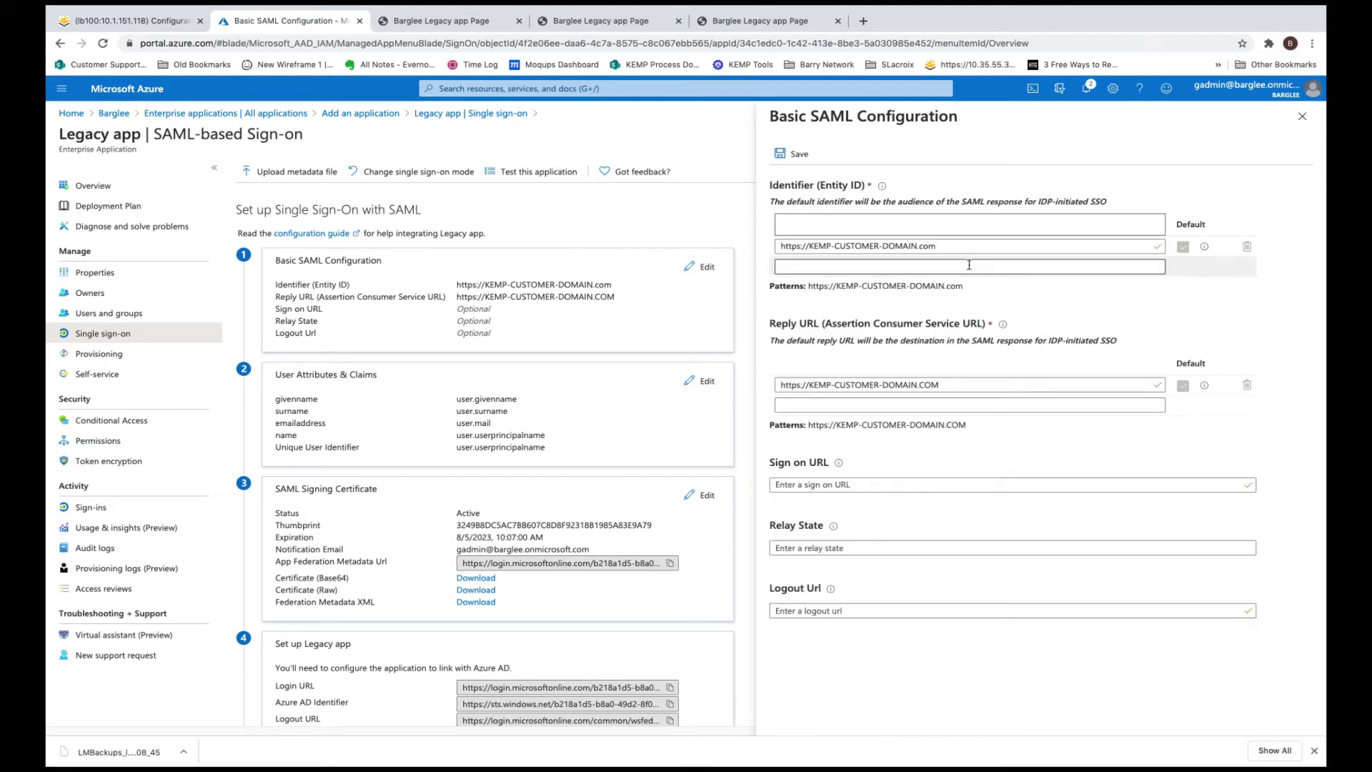
triple_click(916, 245)
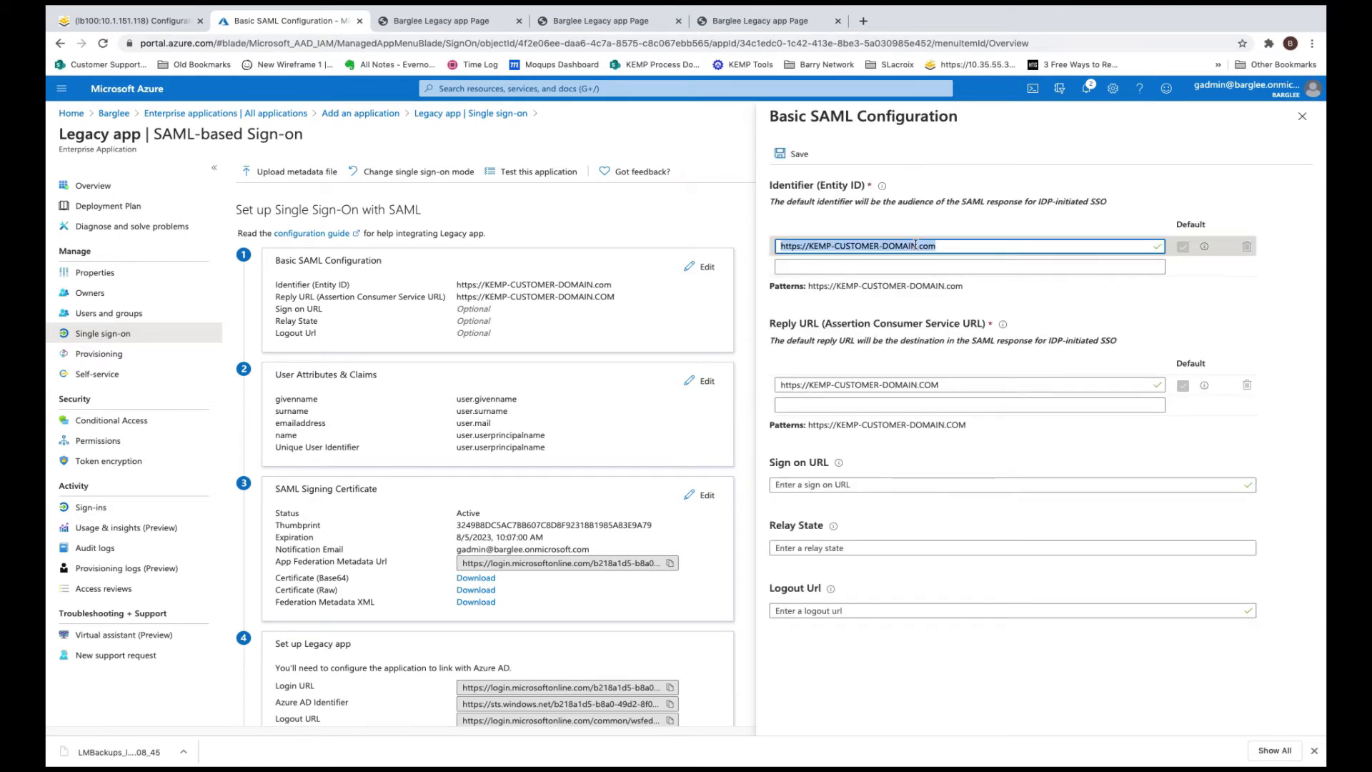
type("http")
key("BackSpace")
key("BackSpace")
key("BackSpace")
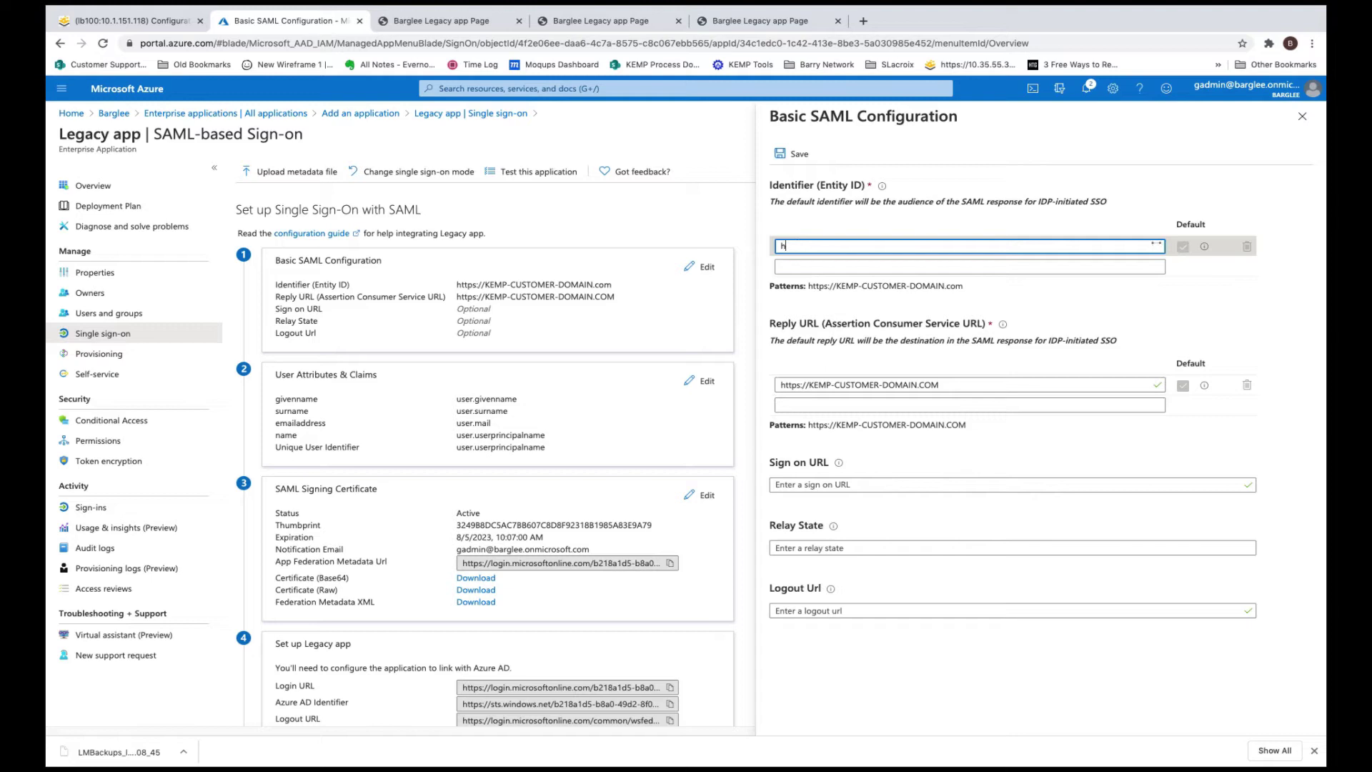
key("BackSpace")
type("legac")
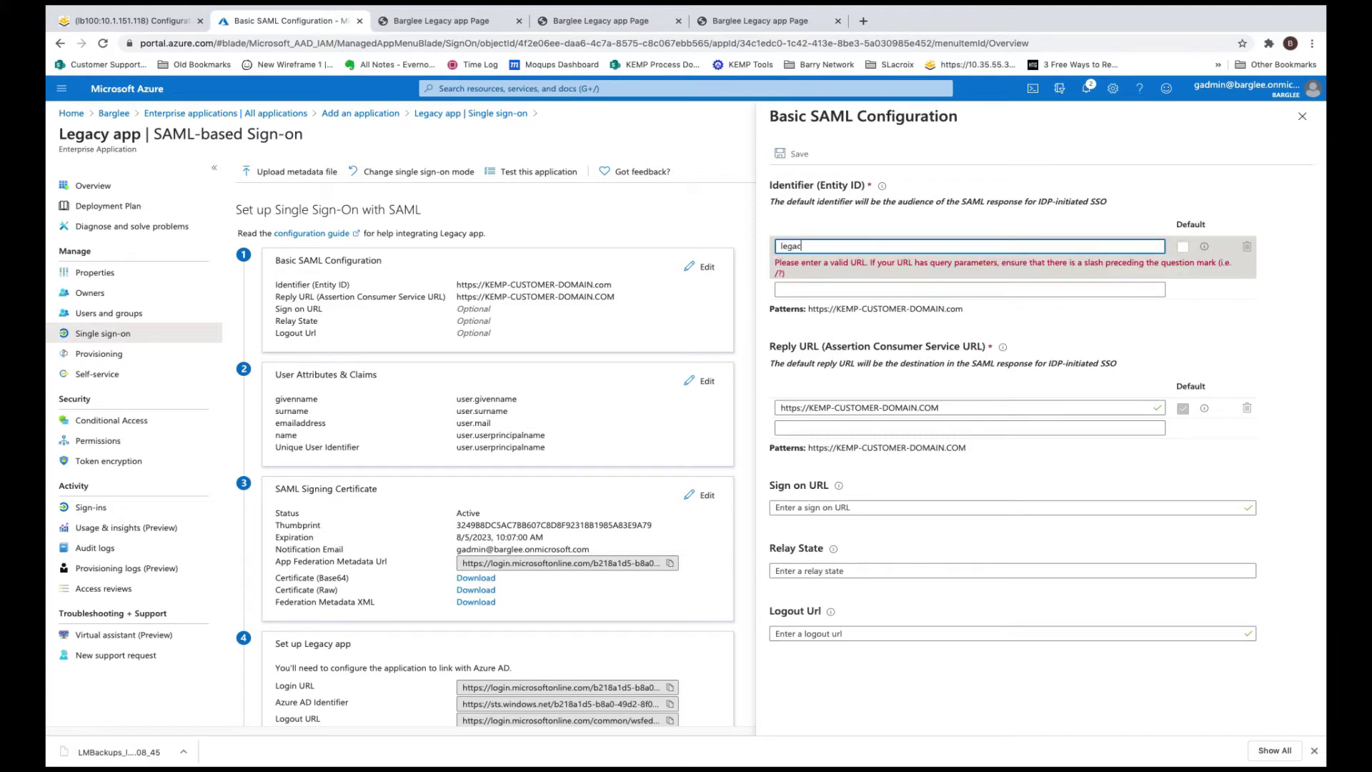
type("y.barglee.com")
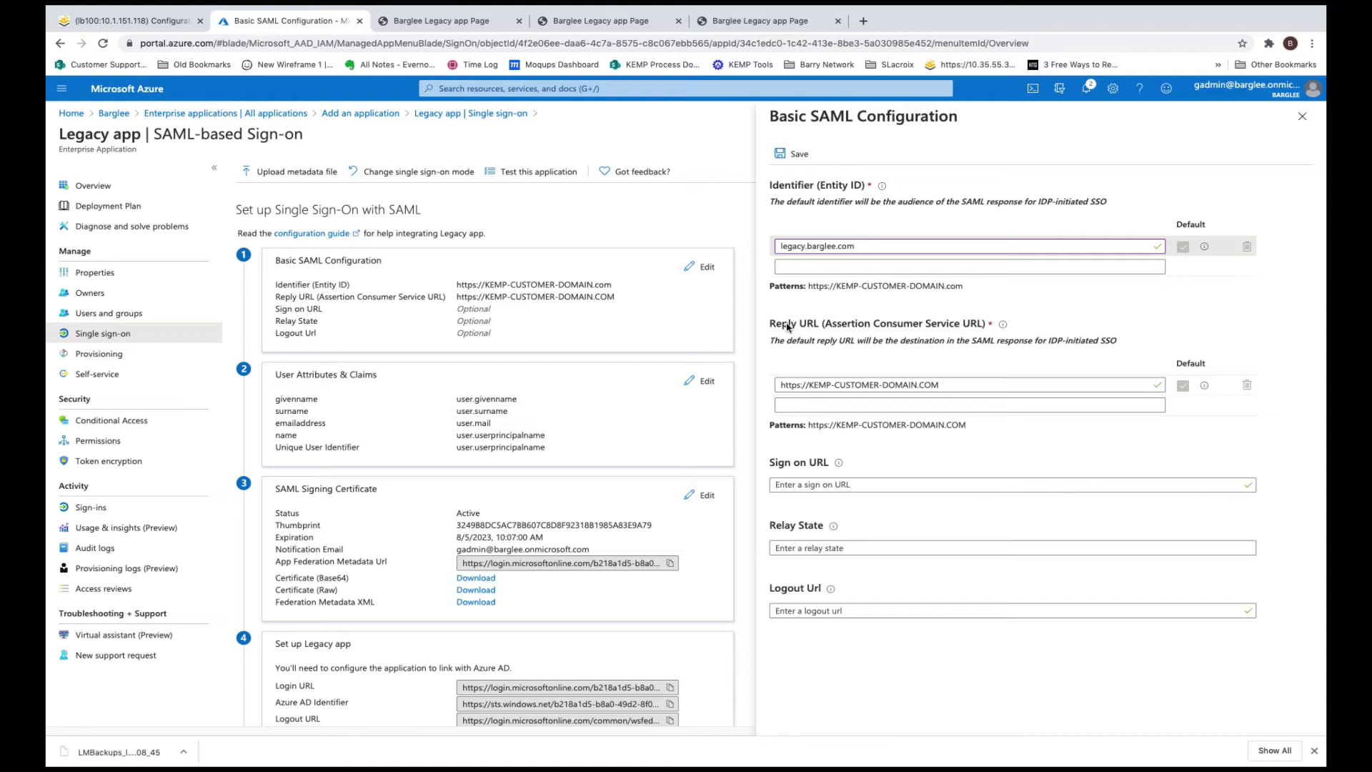
triple_click(829, 381)
type("http")
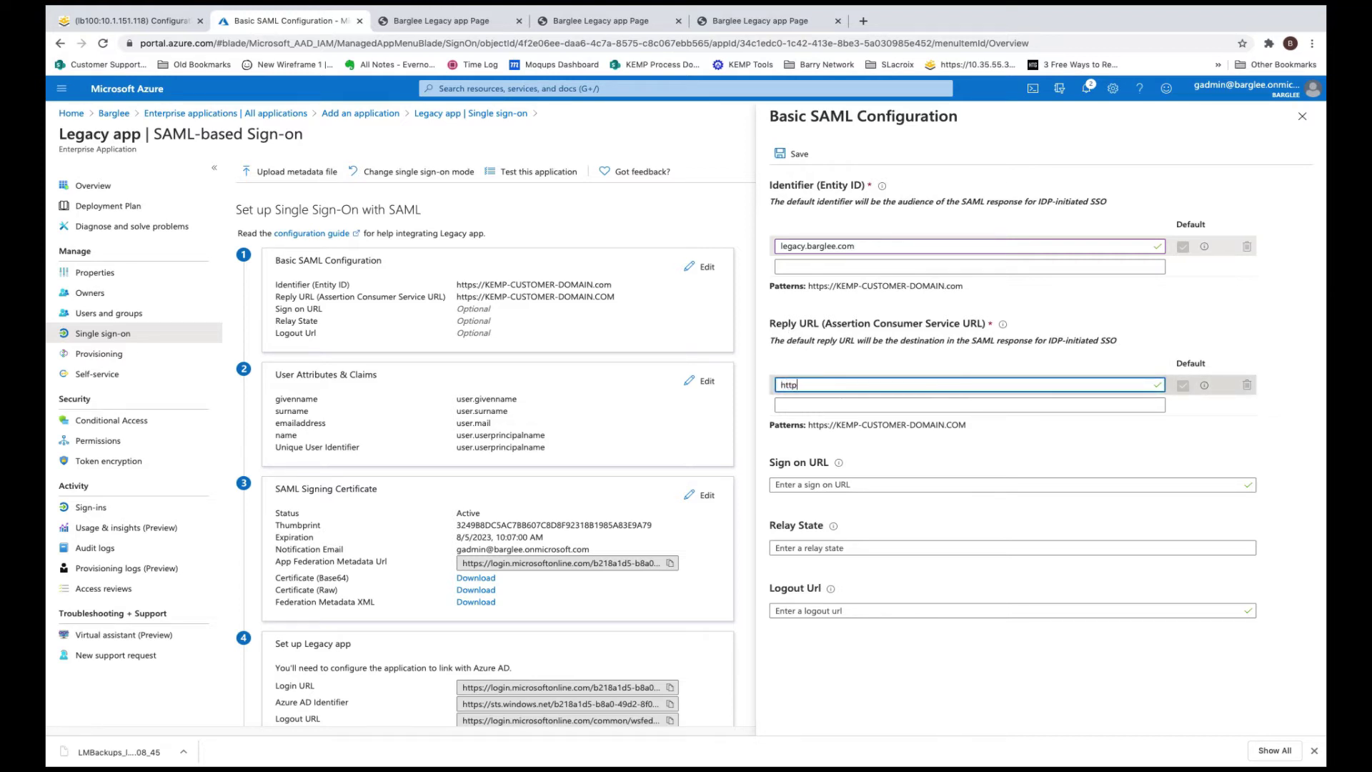
type("s://legacy.barglee.com")
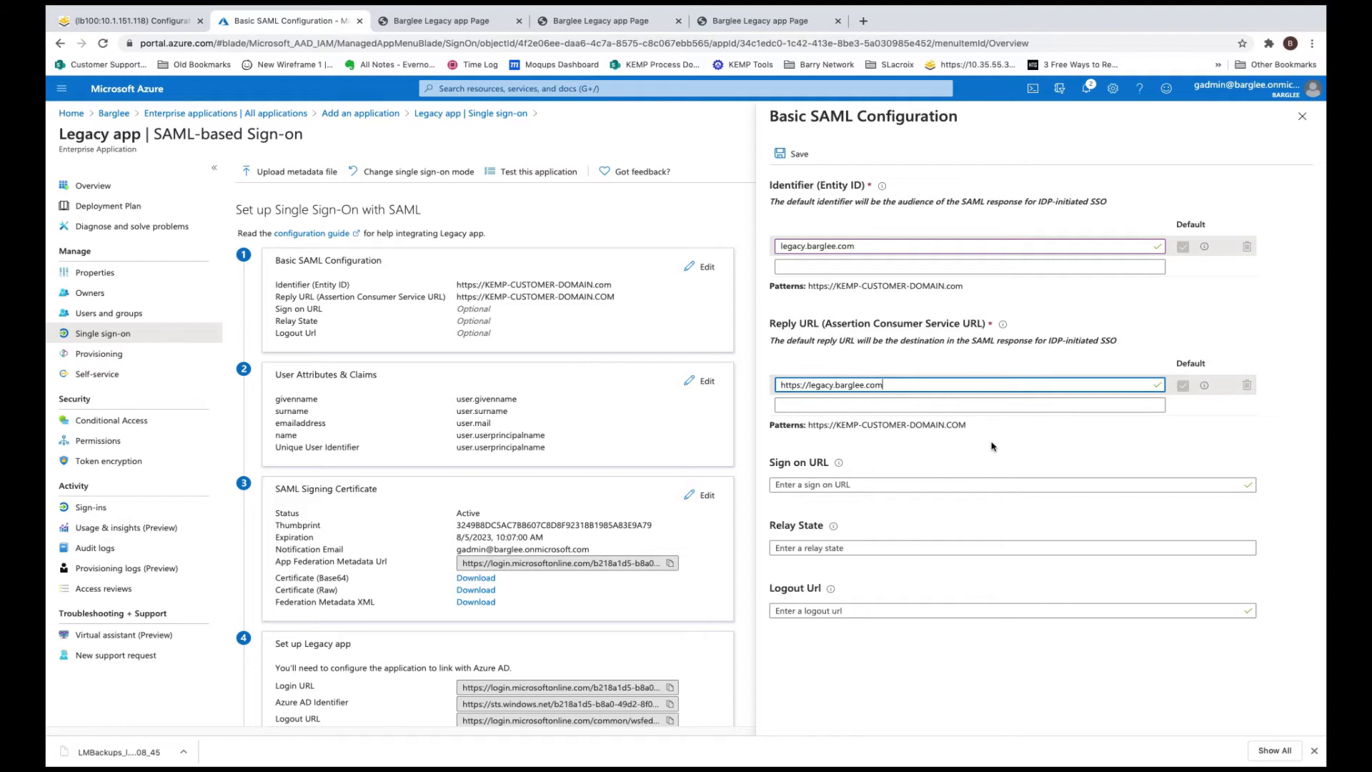
left_click(835, 484)
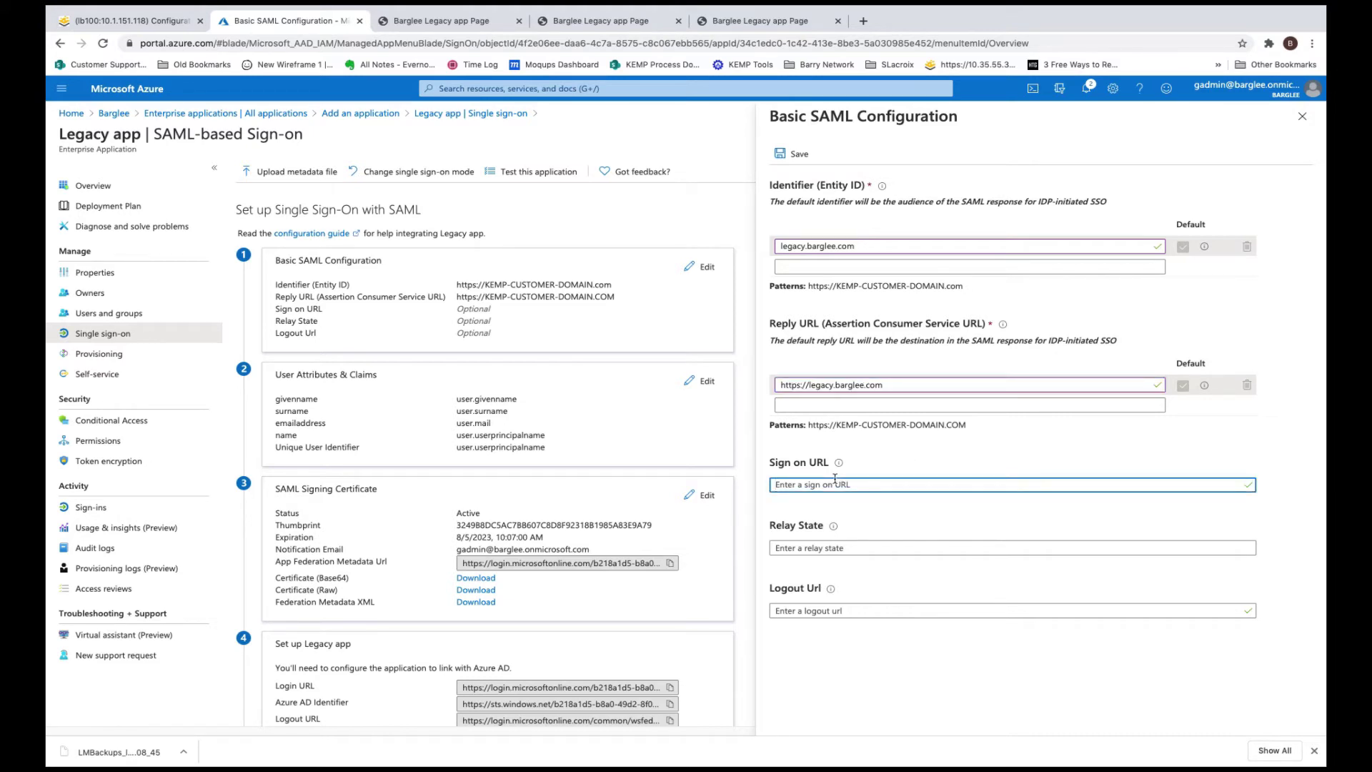
type("https://")
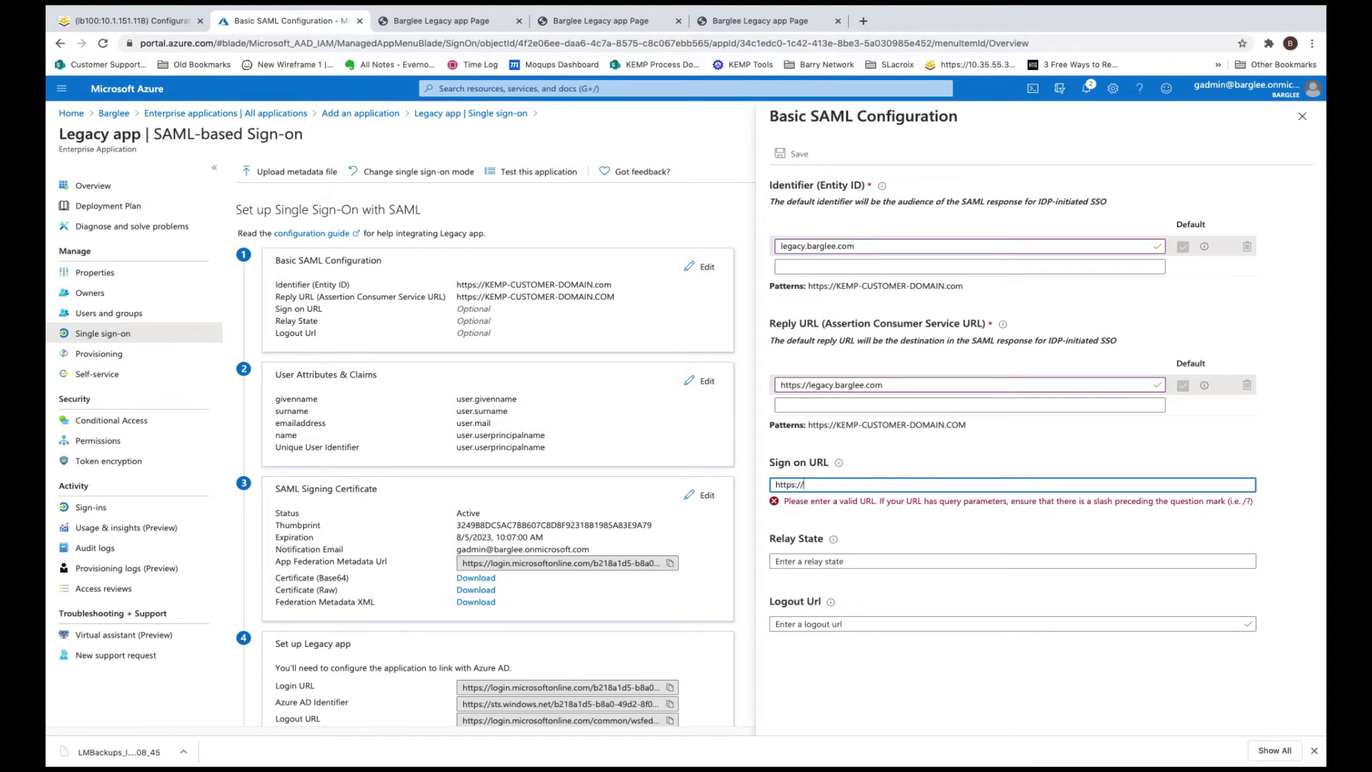
type("legacy")
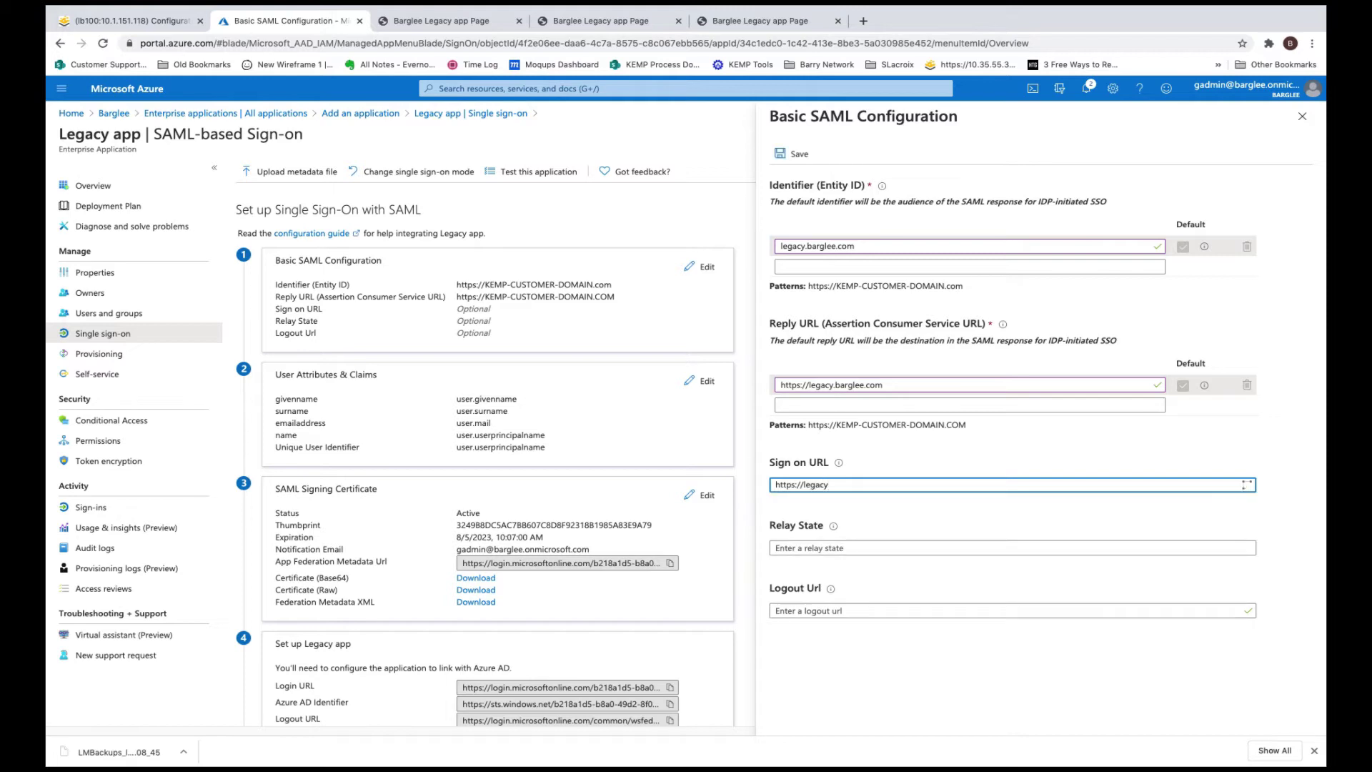
type(".barglee.com")
left_click(937, 516)
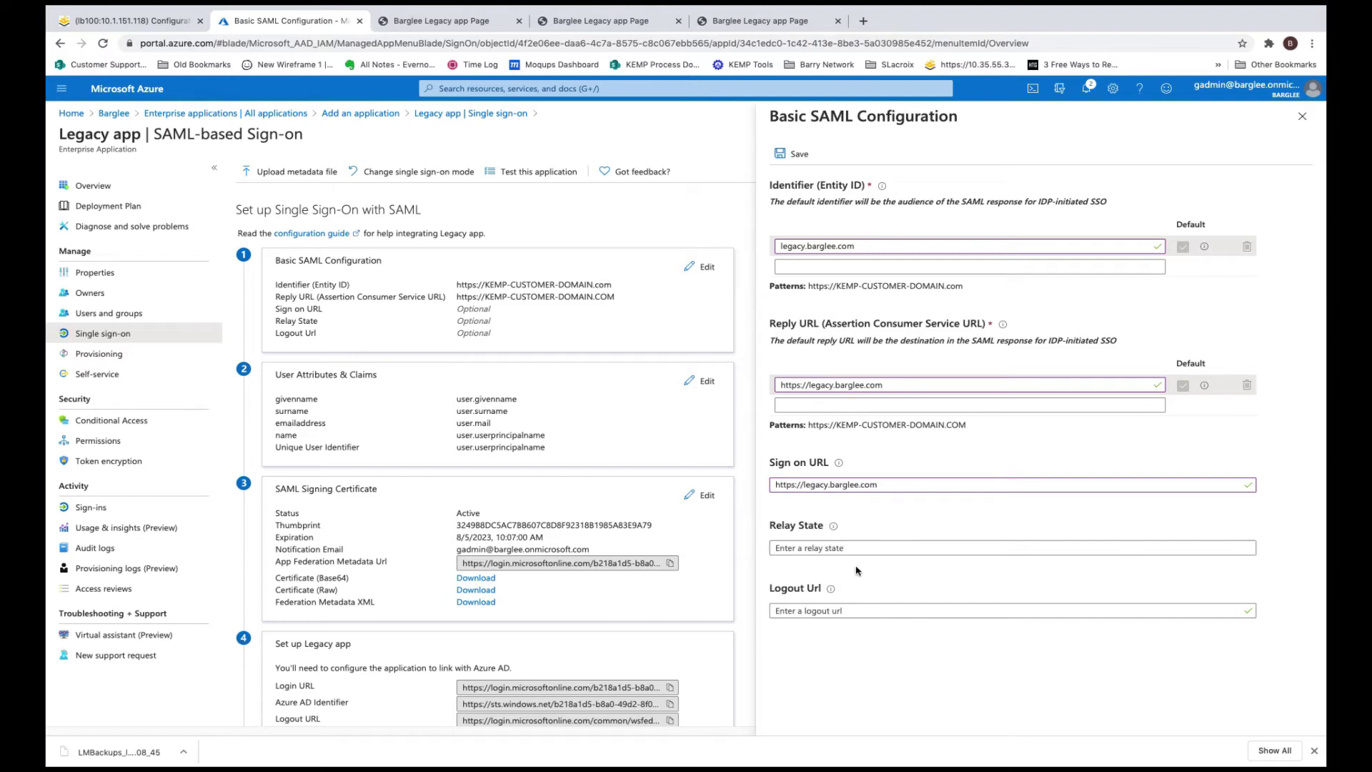
mouse_move(834, 529)
left_click(792, 154)
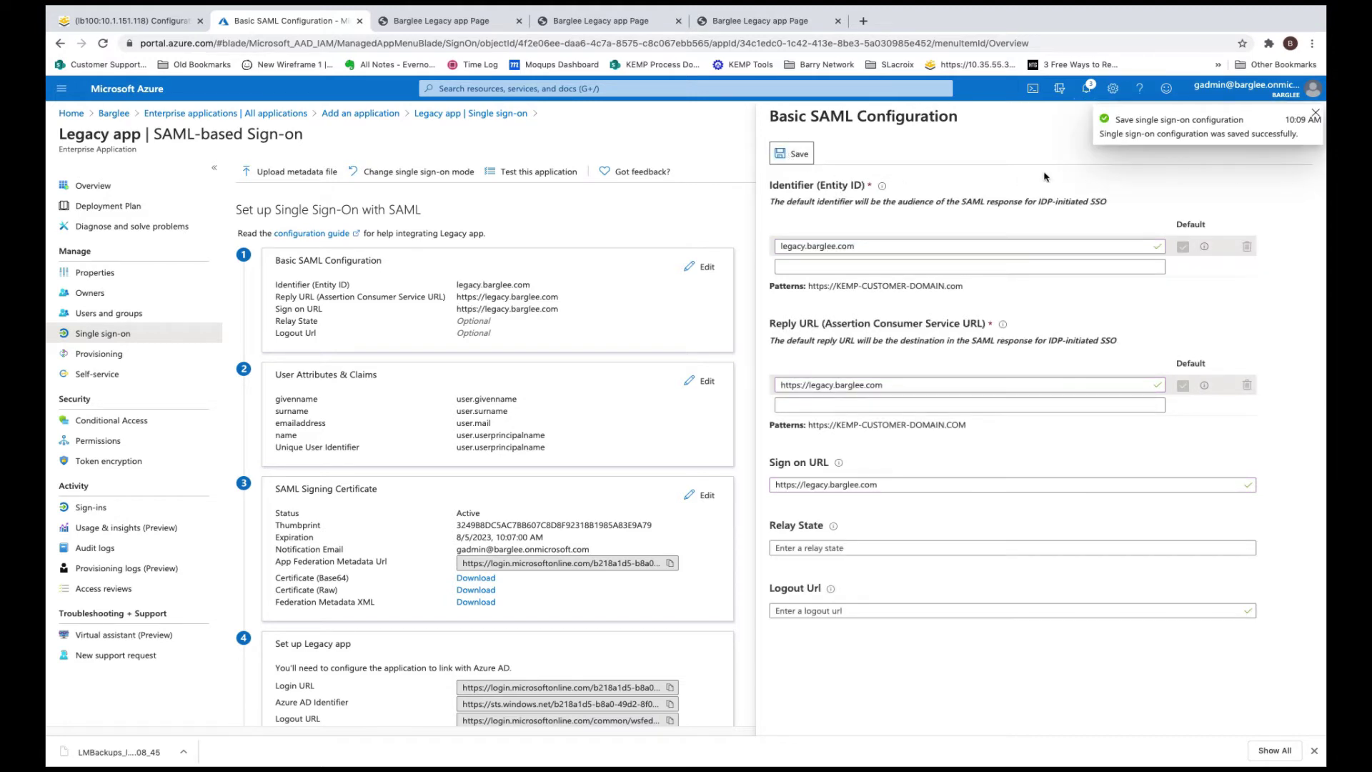
Download Legacy app's Federation Metadata XML and Base64 signing certificate
left_click(1318, 117)
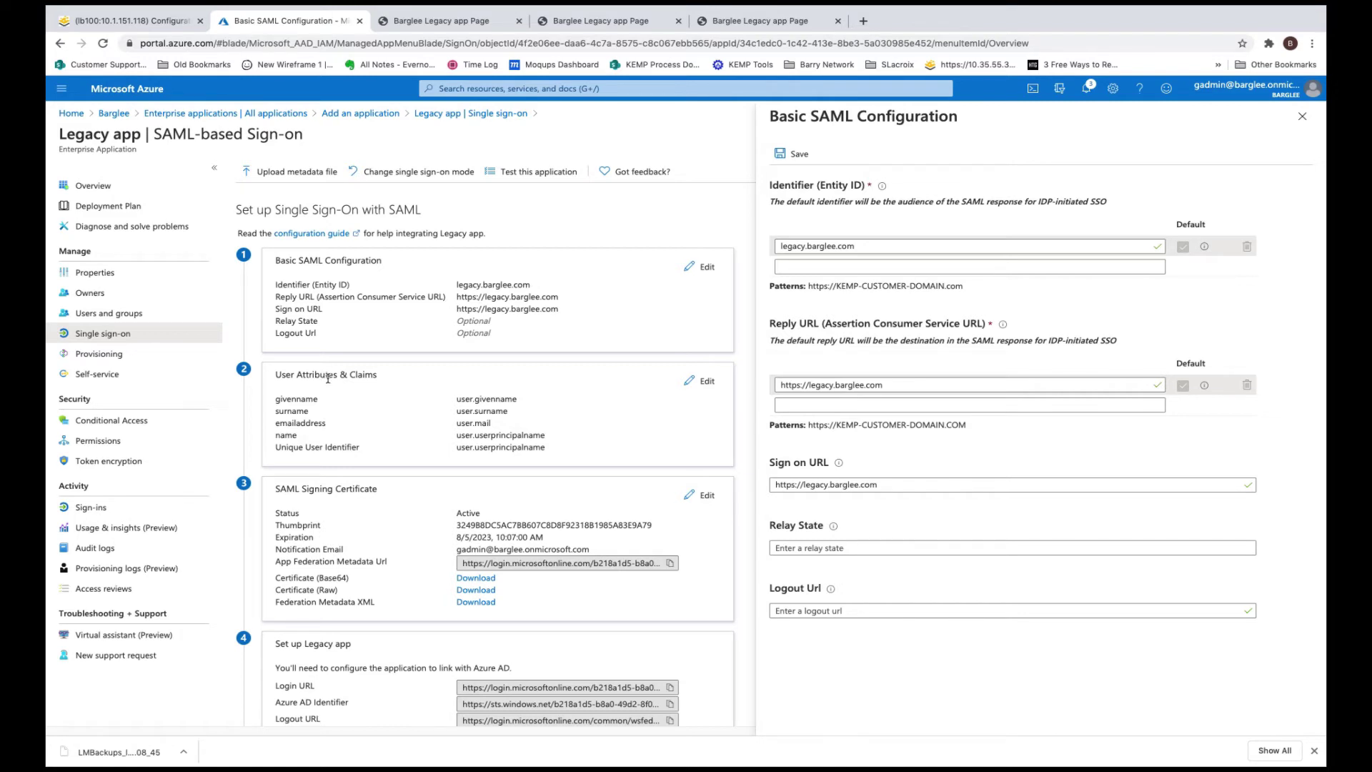
scroll(500, 498, "down", 1)
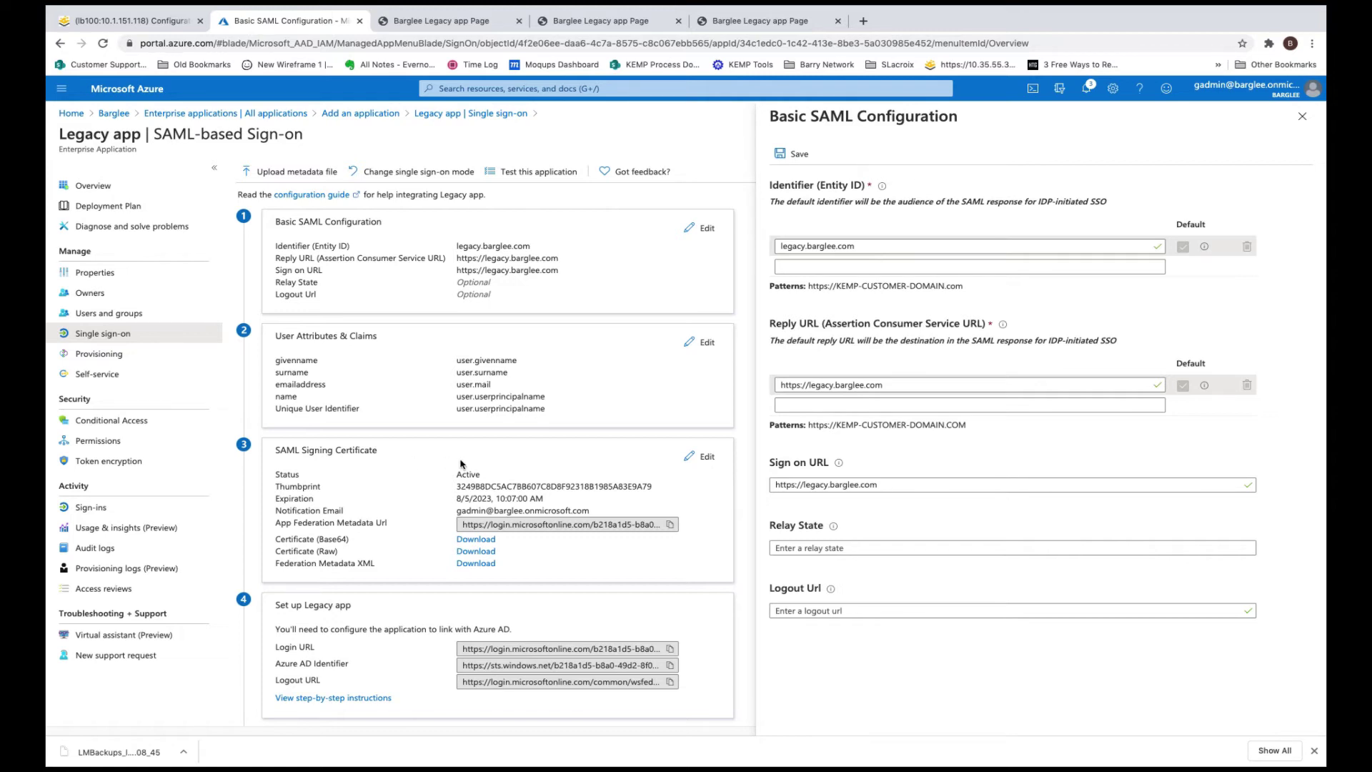
left_click(475, 565)
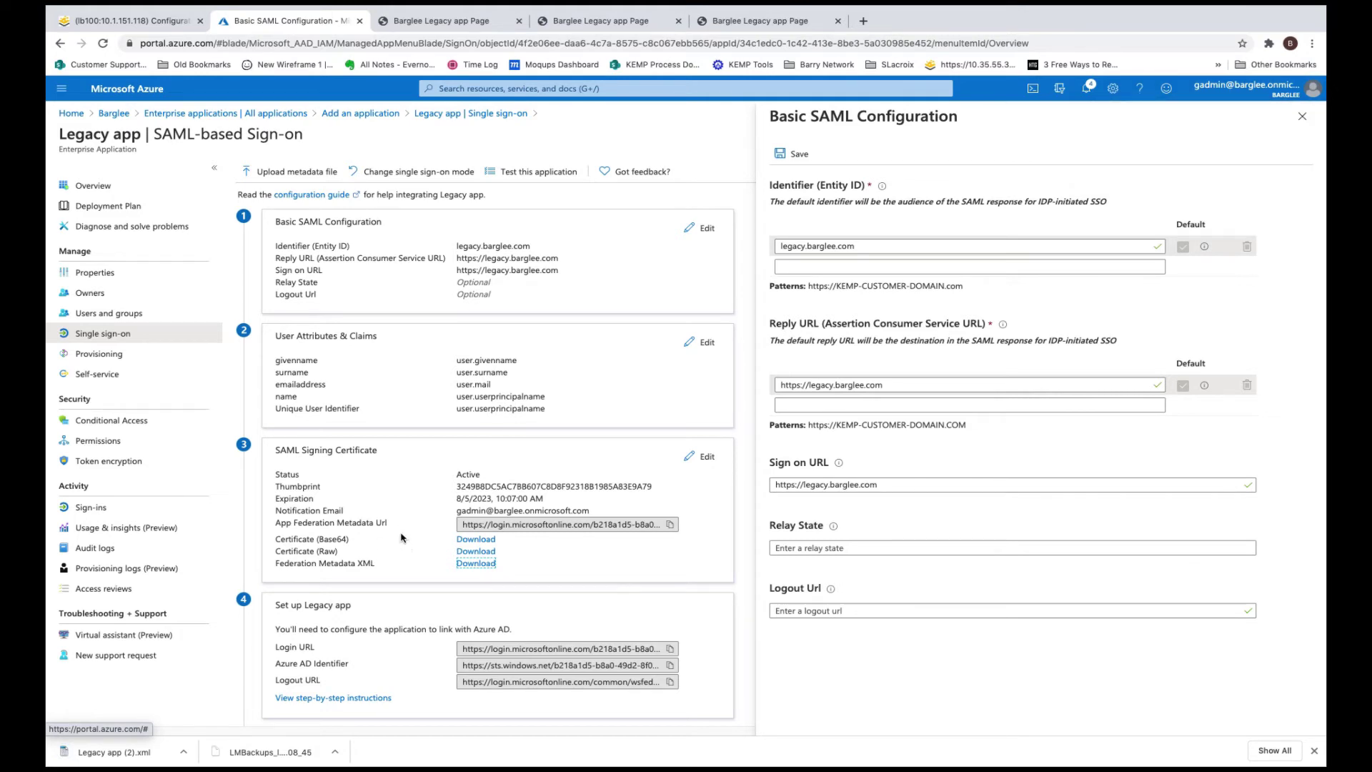
left_click(467, 541)
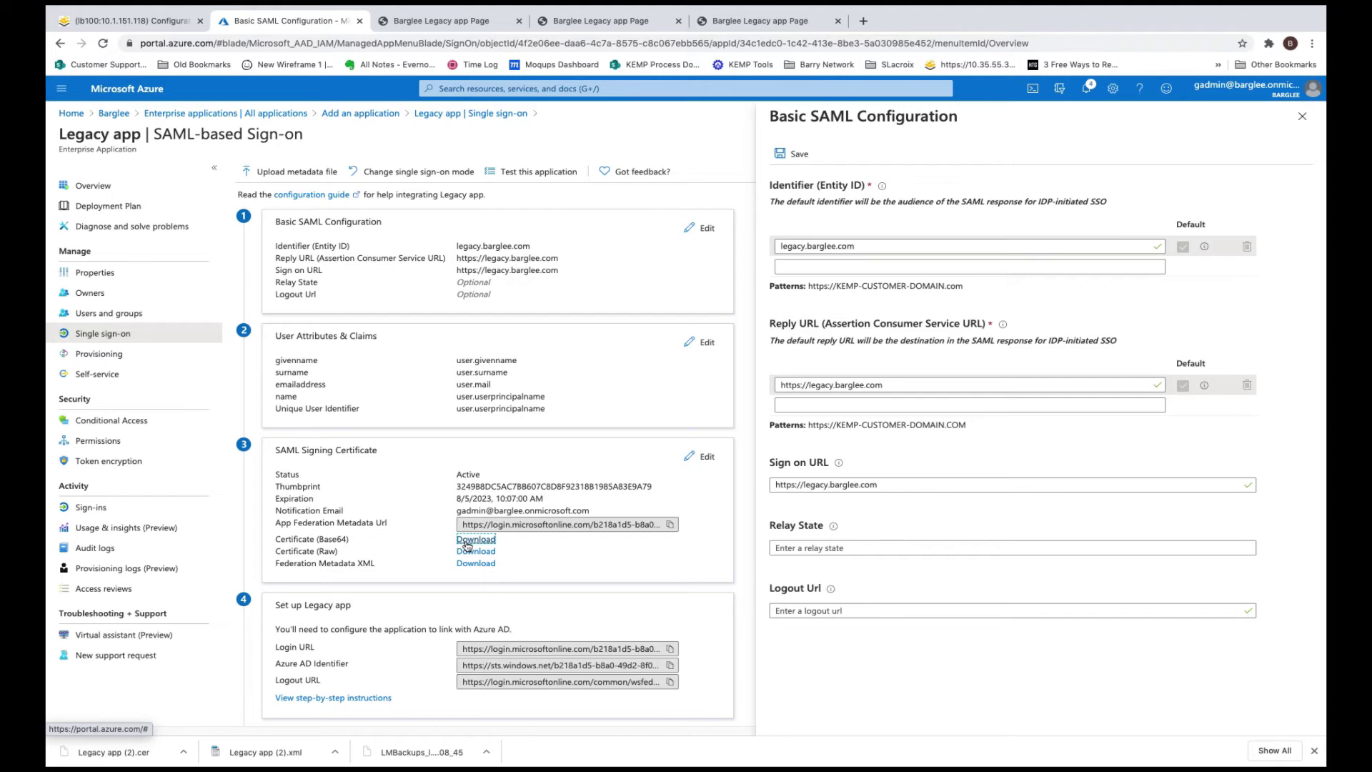
scroll(467, 545, "down", 1)
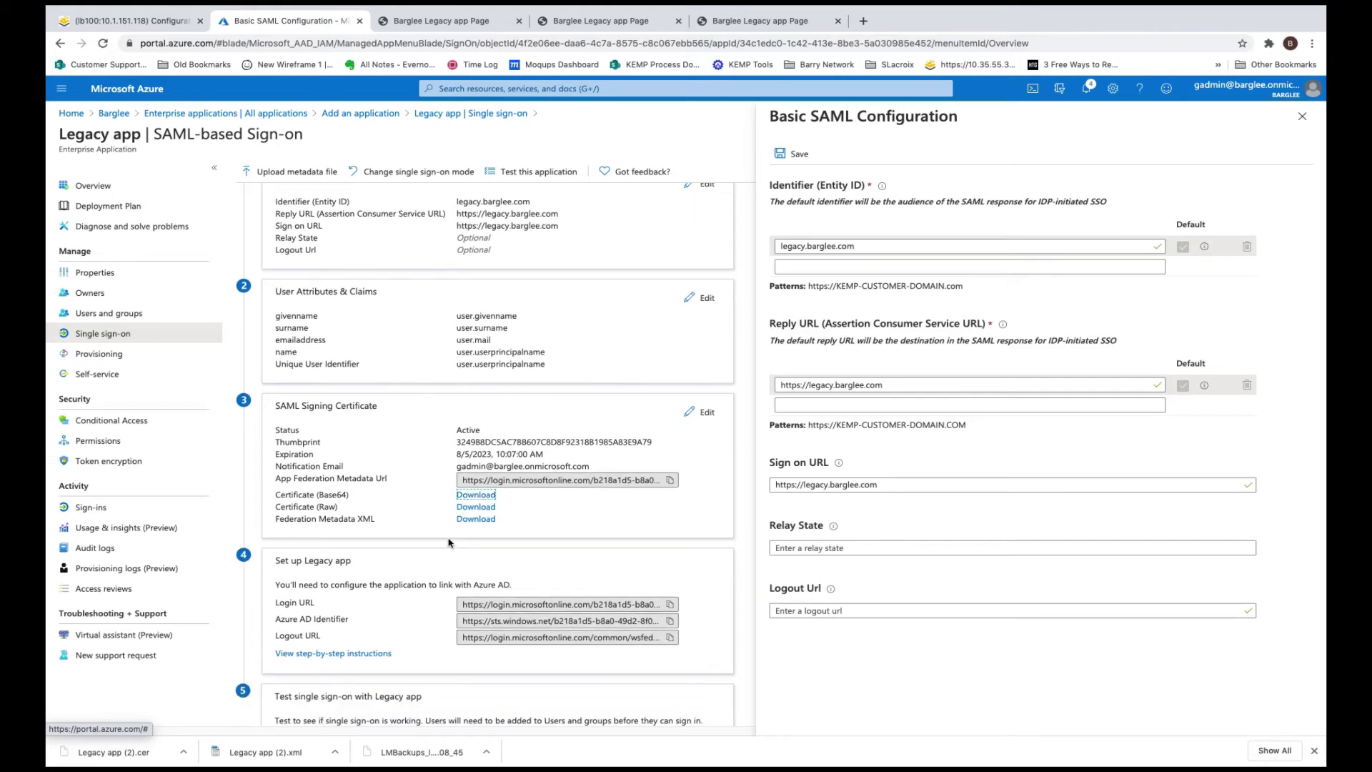
scroll(445, 543, "down", 1)
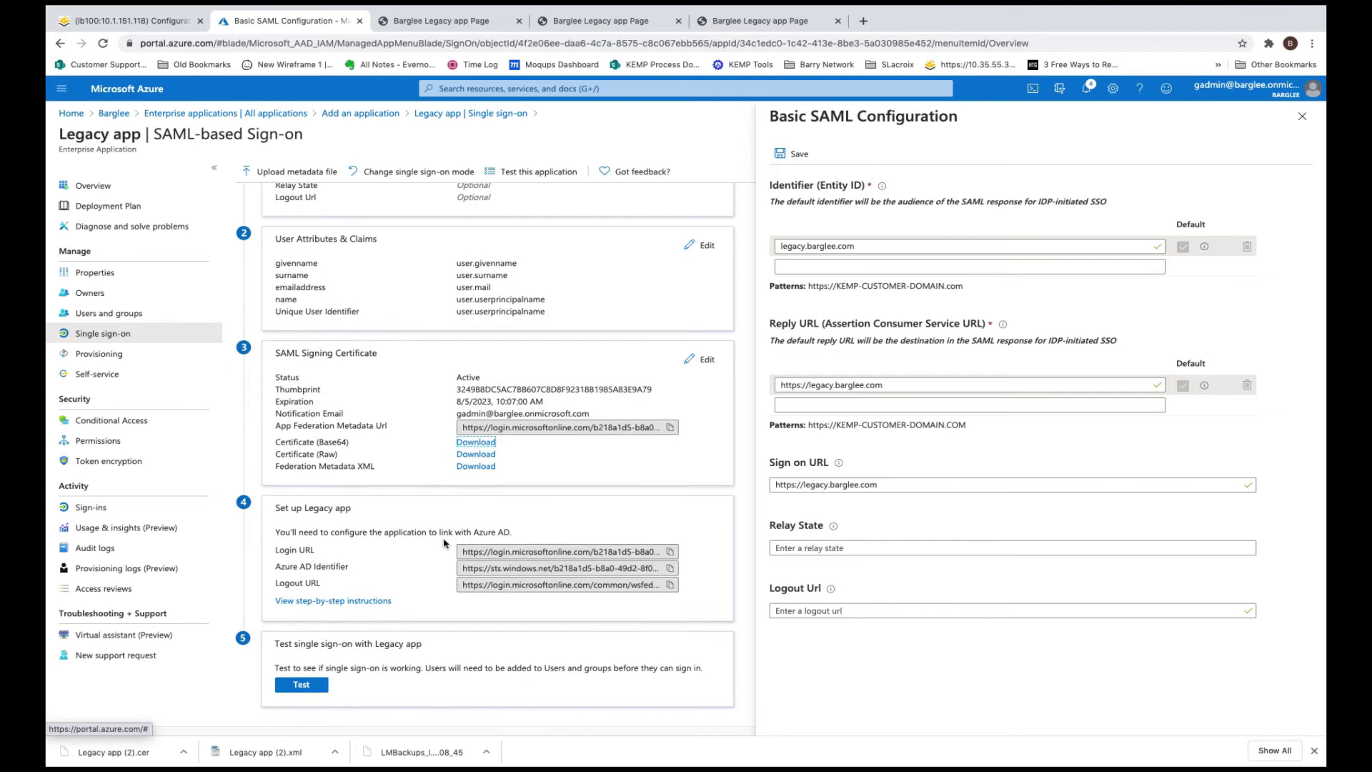
scroll(444, 543, "up", 3)
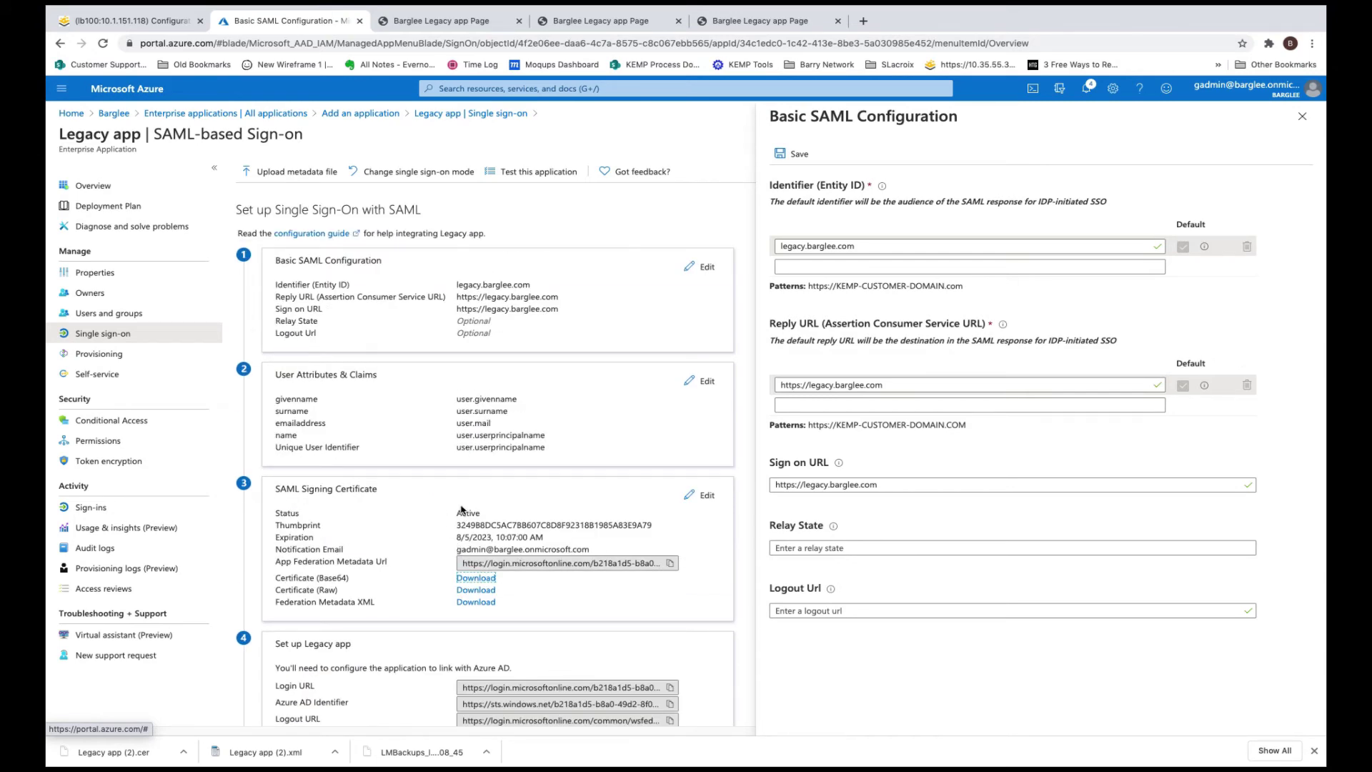
In LoadMaster's Manage SSO, add the client-side domain SAMLAD and set its authentication protocol to SAML
left_click(170, 23)
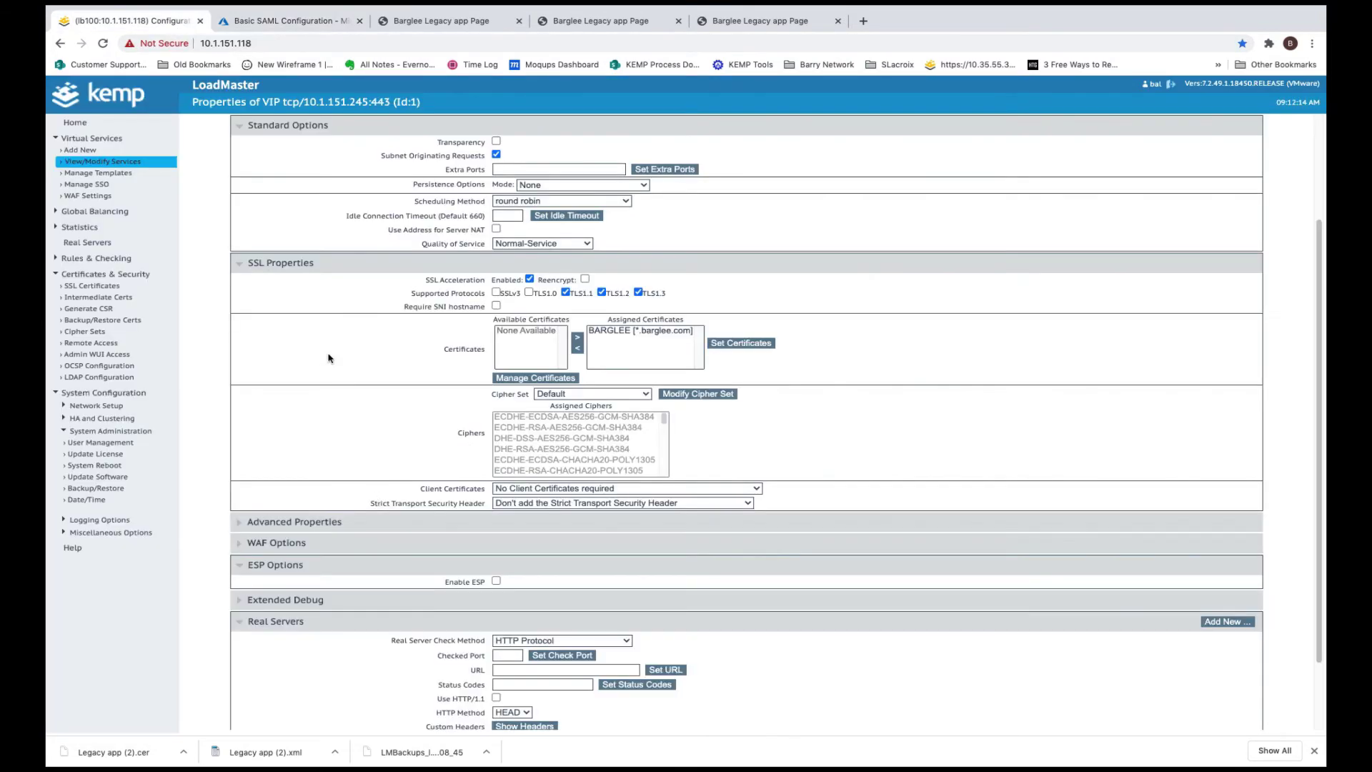
left_click(101, 186)
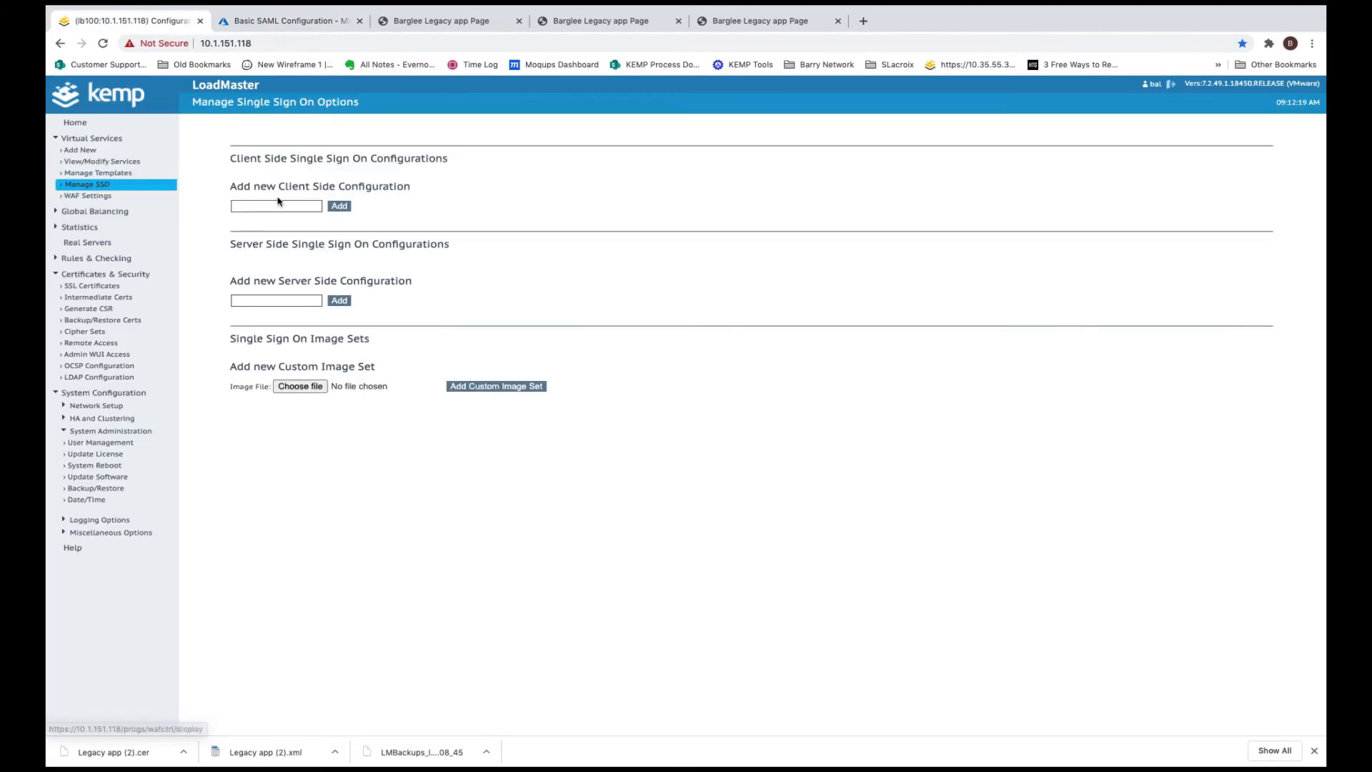
left_click(278, 204)
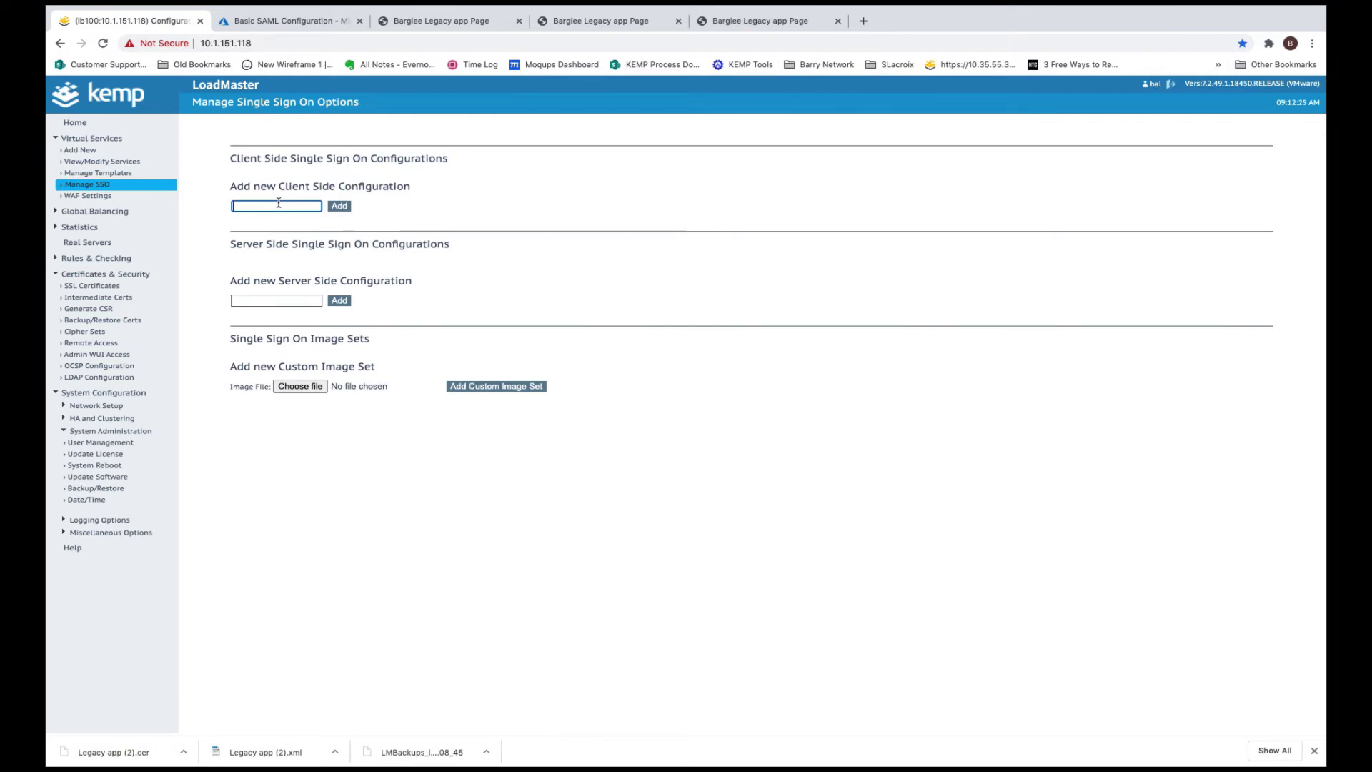
type("SAMLAD")
left_click(341, 207)
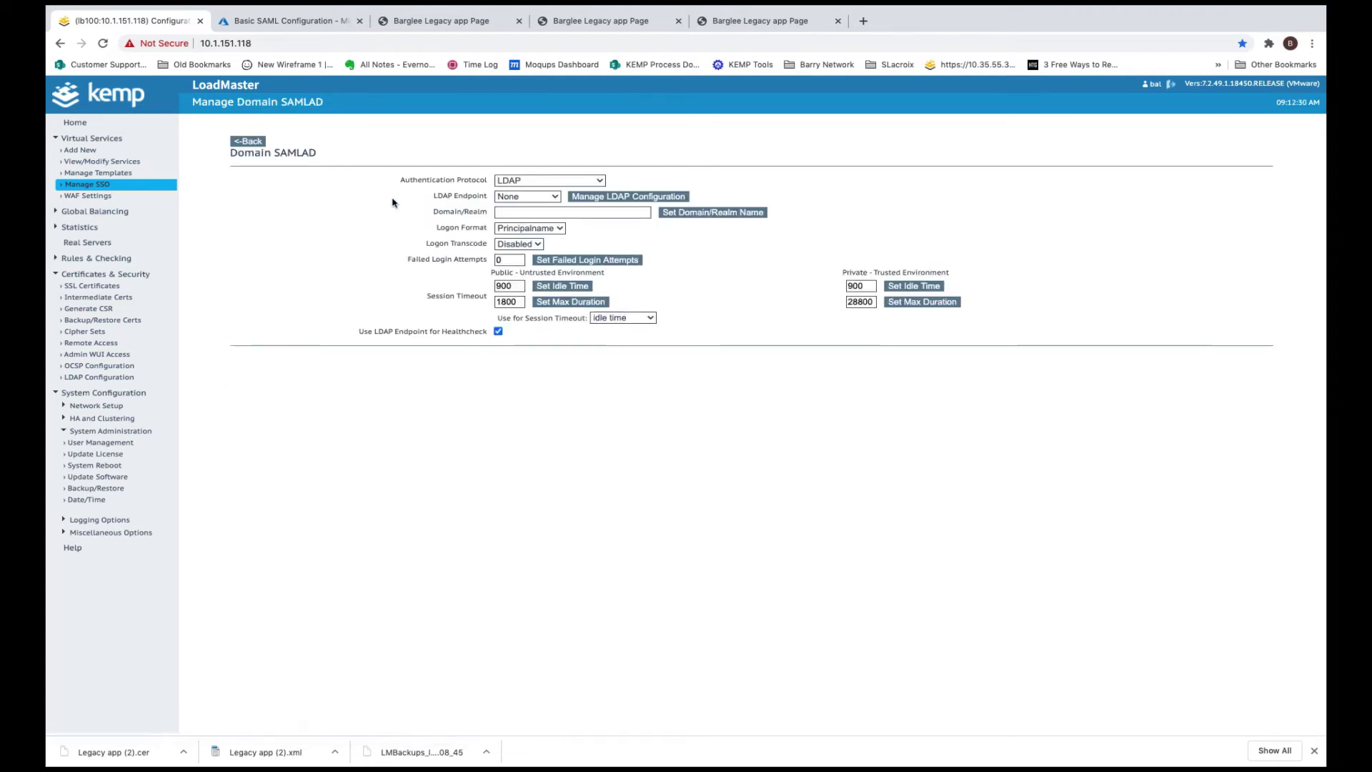
left_click(543, 182)
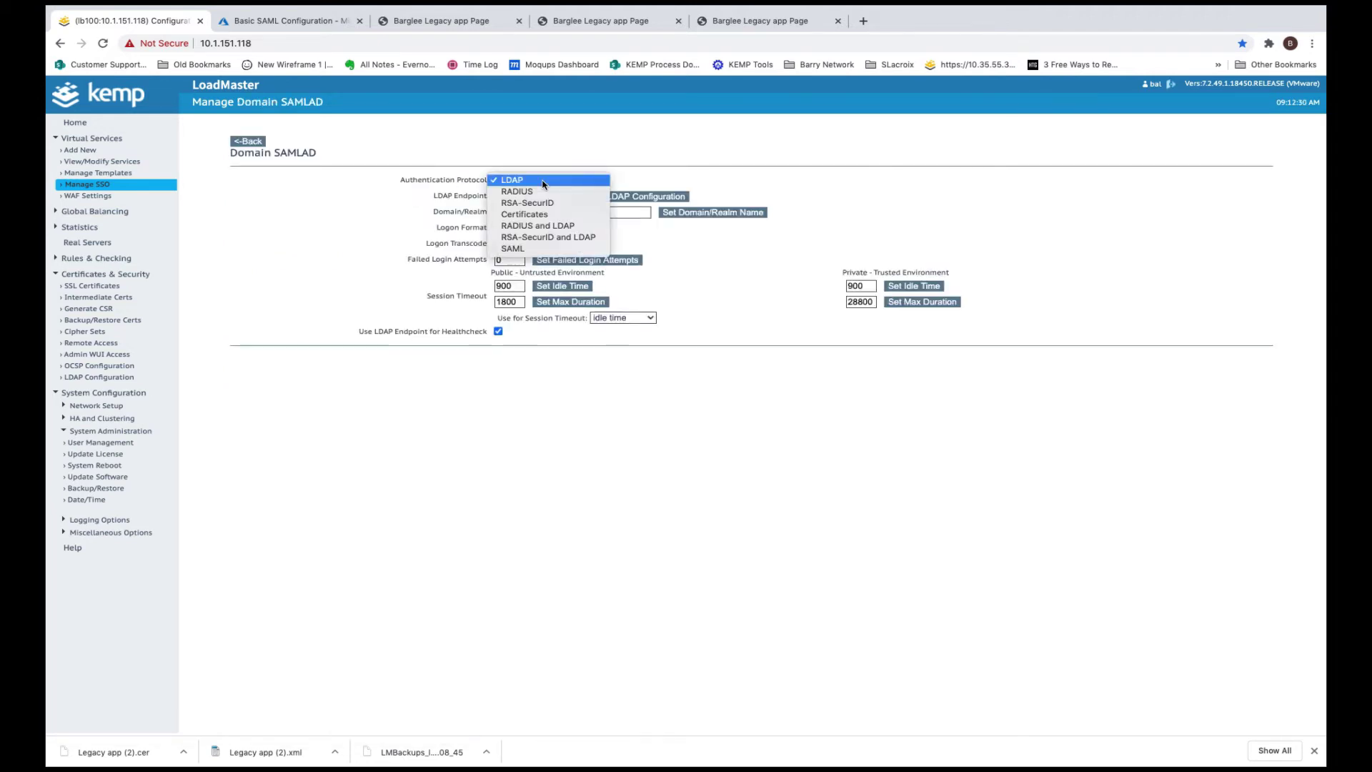
left_click(537, 248)
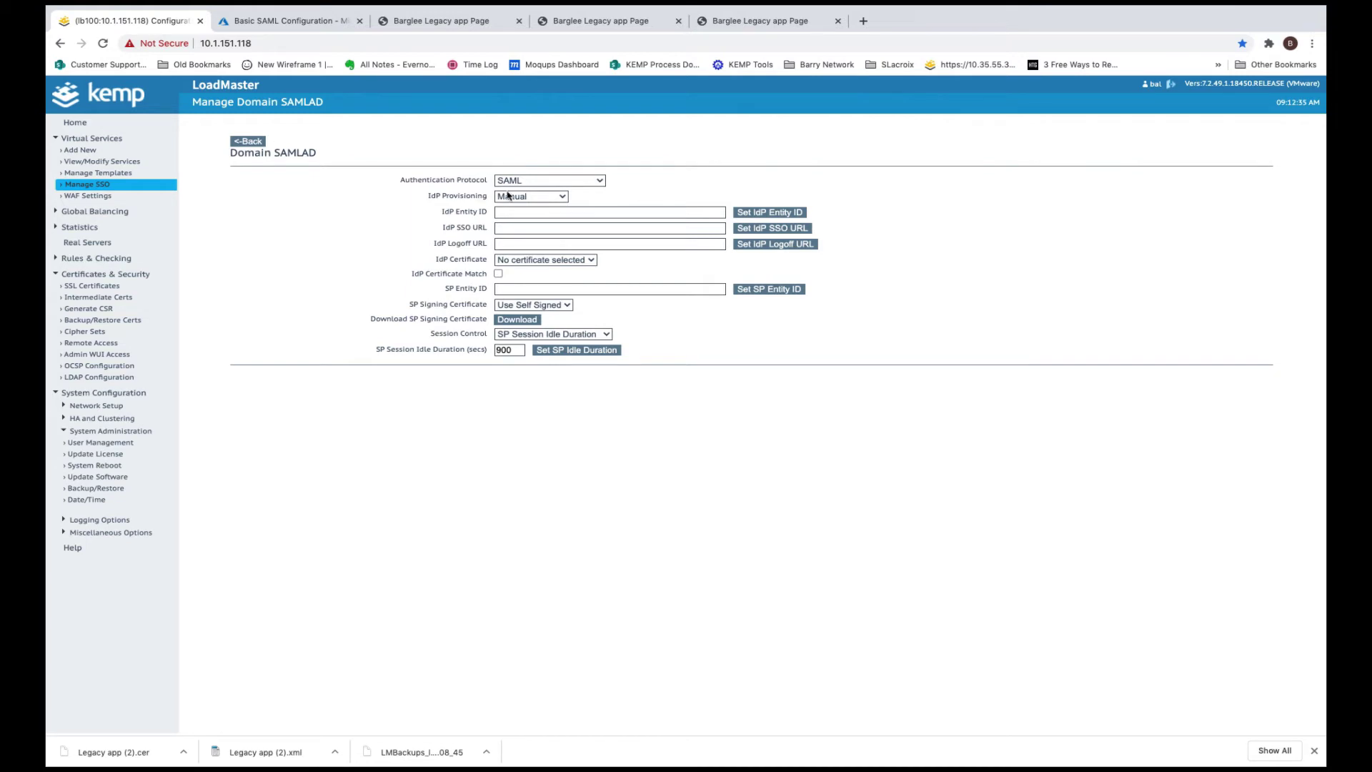
left_click(561, 196)
Import the Azure IdP entity ID, SSO and logoff URLs into SAMLAD from Legacy app (2).xml
left_click(554, 207)
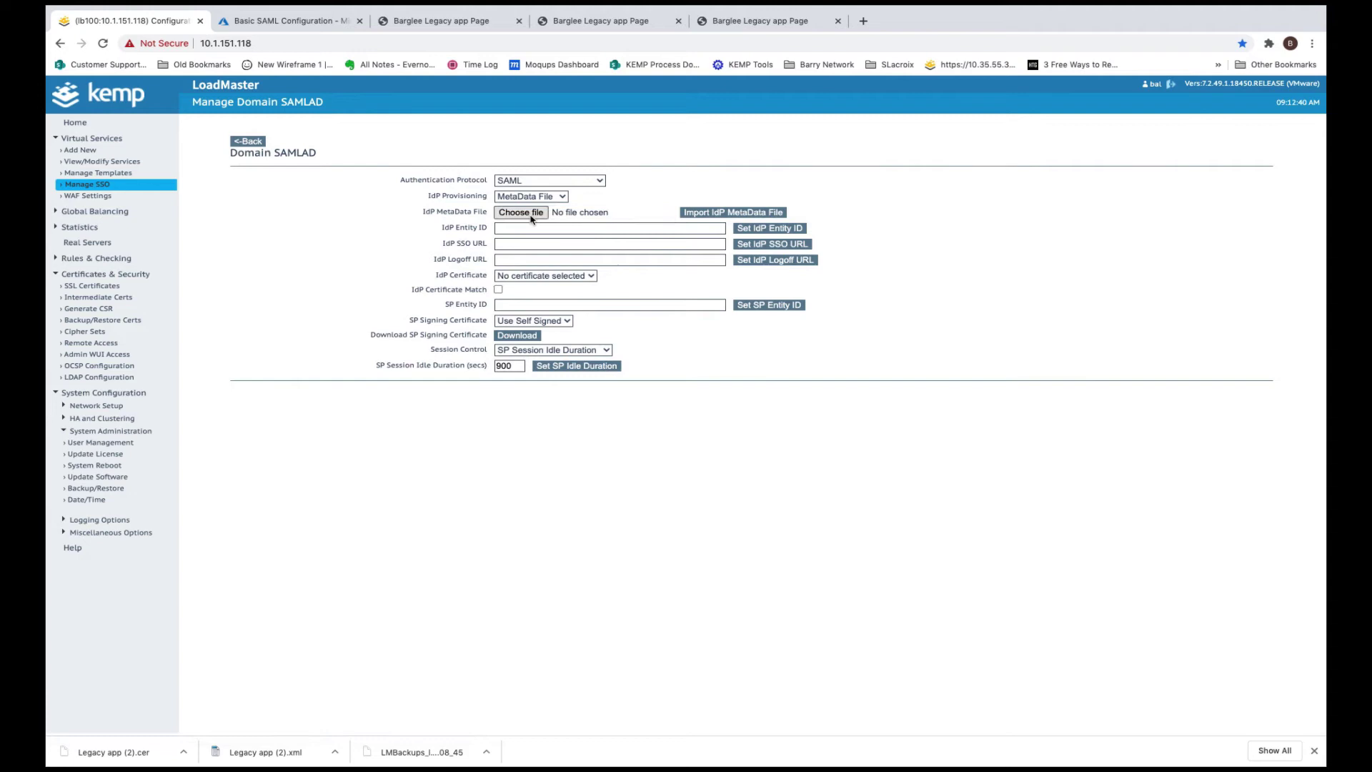
left_click(537, 212)
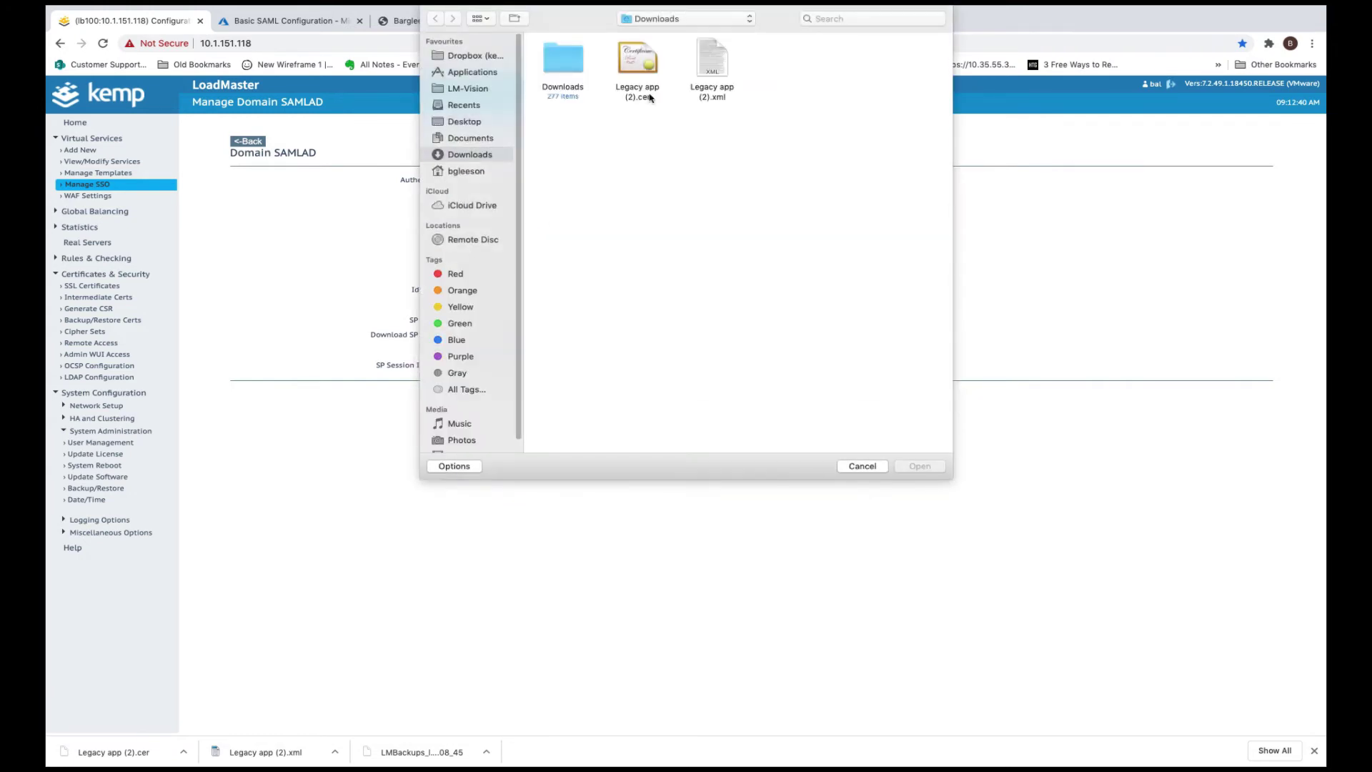
left_click(713, 65)
left_click(935, 467)
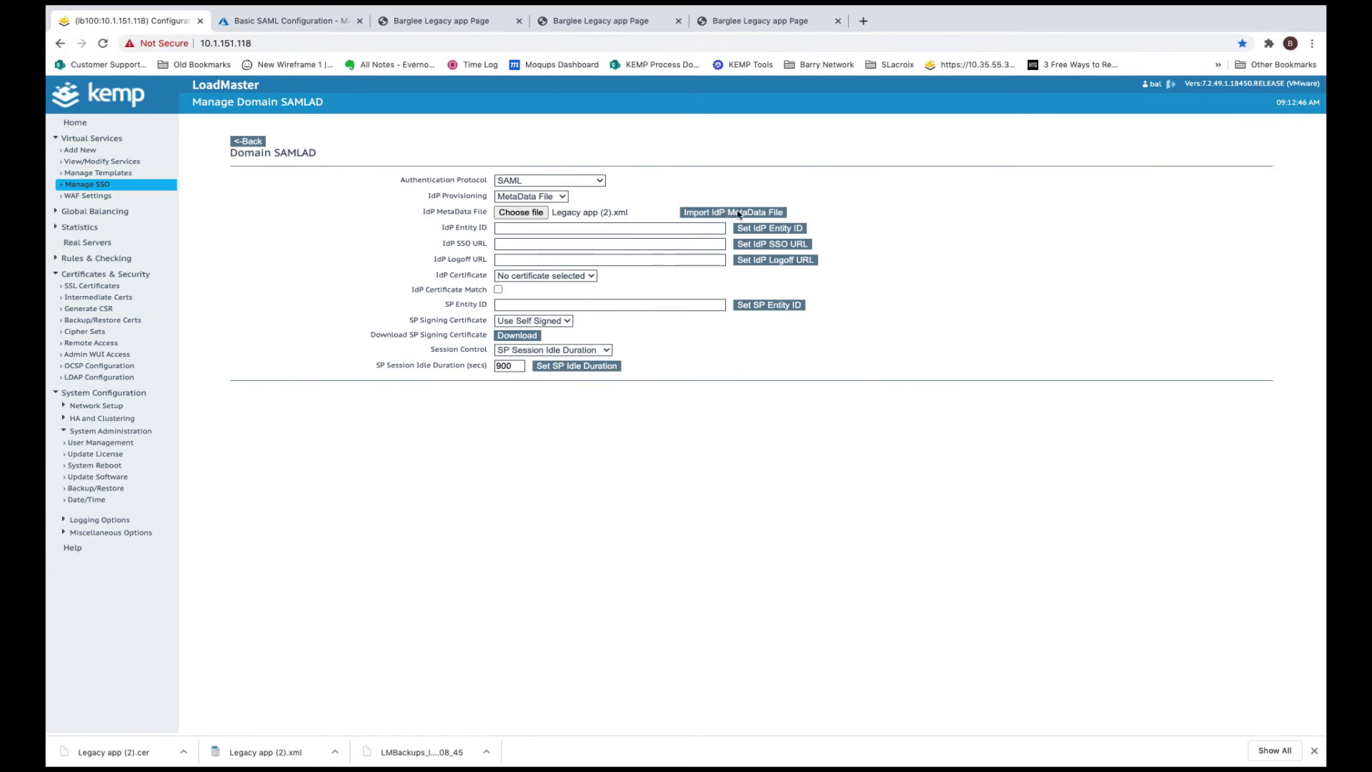
left_click(739, 213)
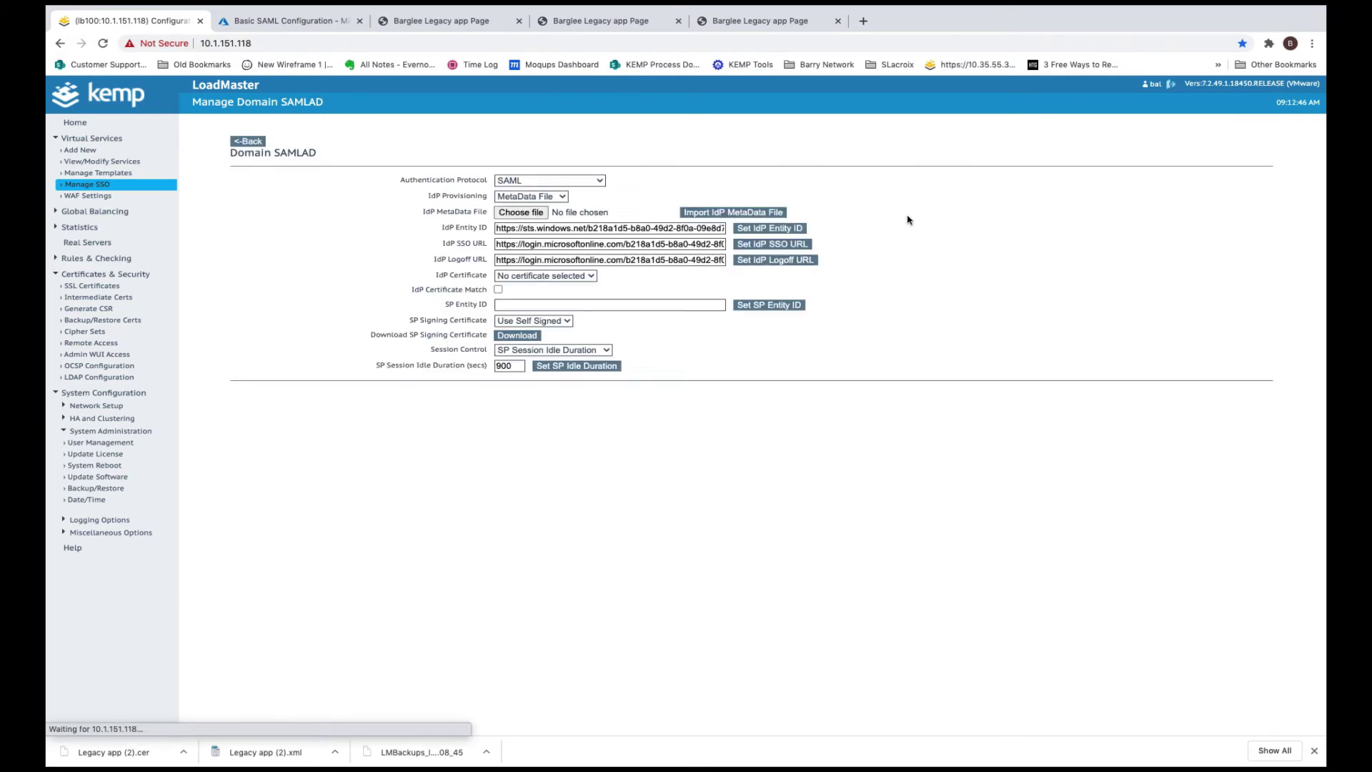
left_click(806, 117)
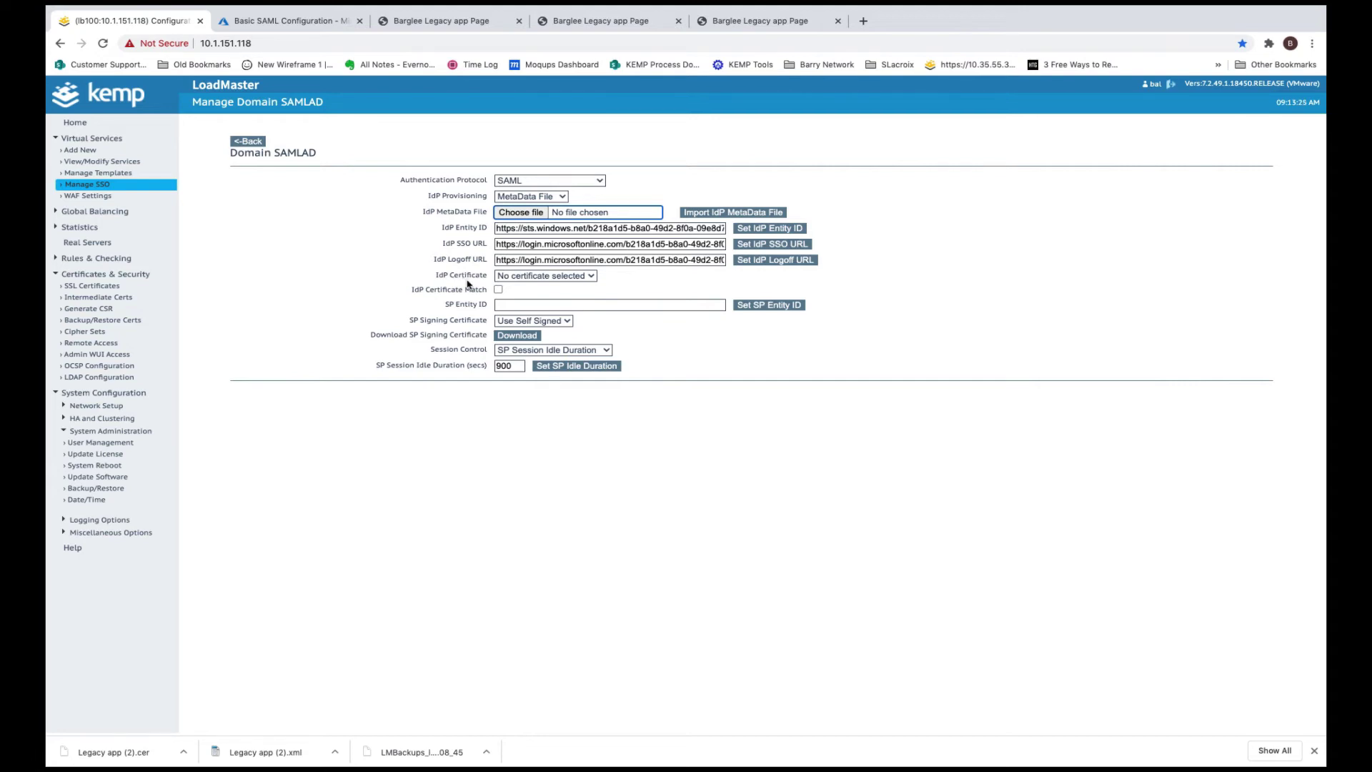
Upload Legacy app (2).cer as an intermediate certificate named LegacySAML
left_click(127, 301)
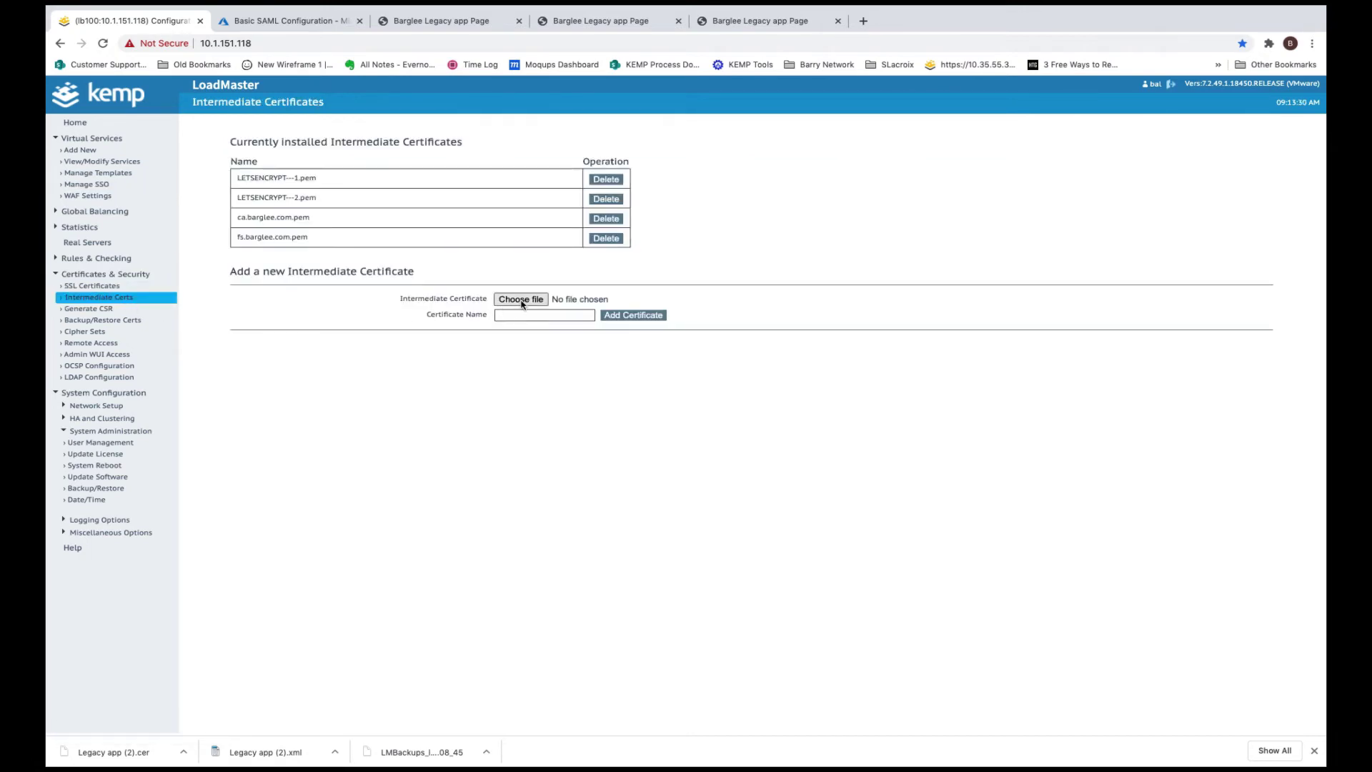
left_click(521, 299)
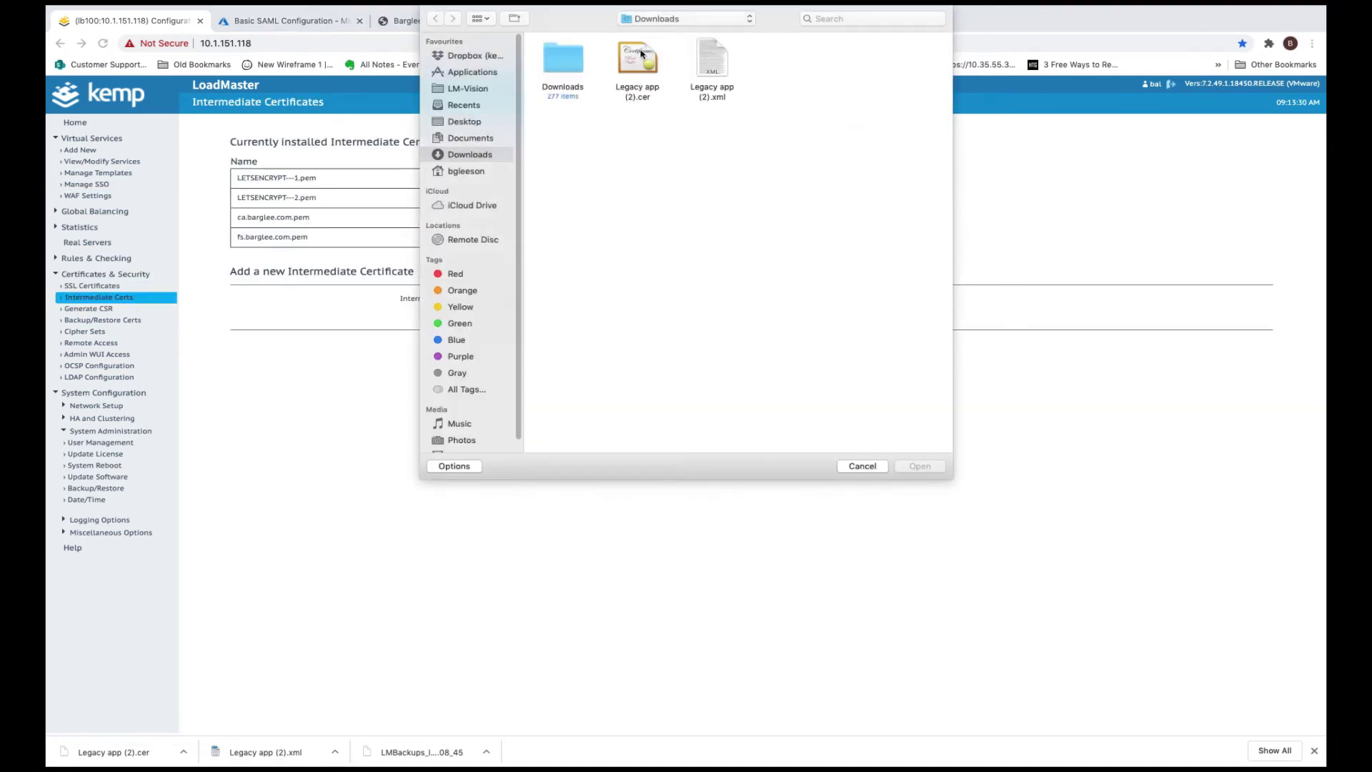
left_click(920, 466)
left_click(530, 316)
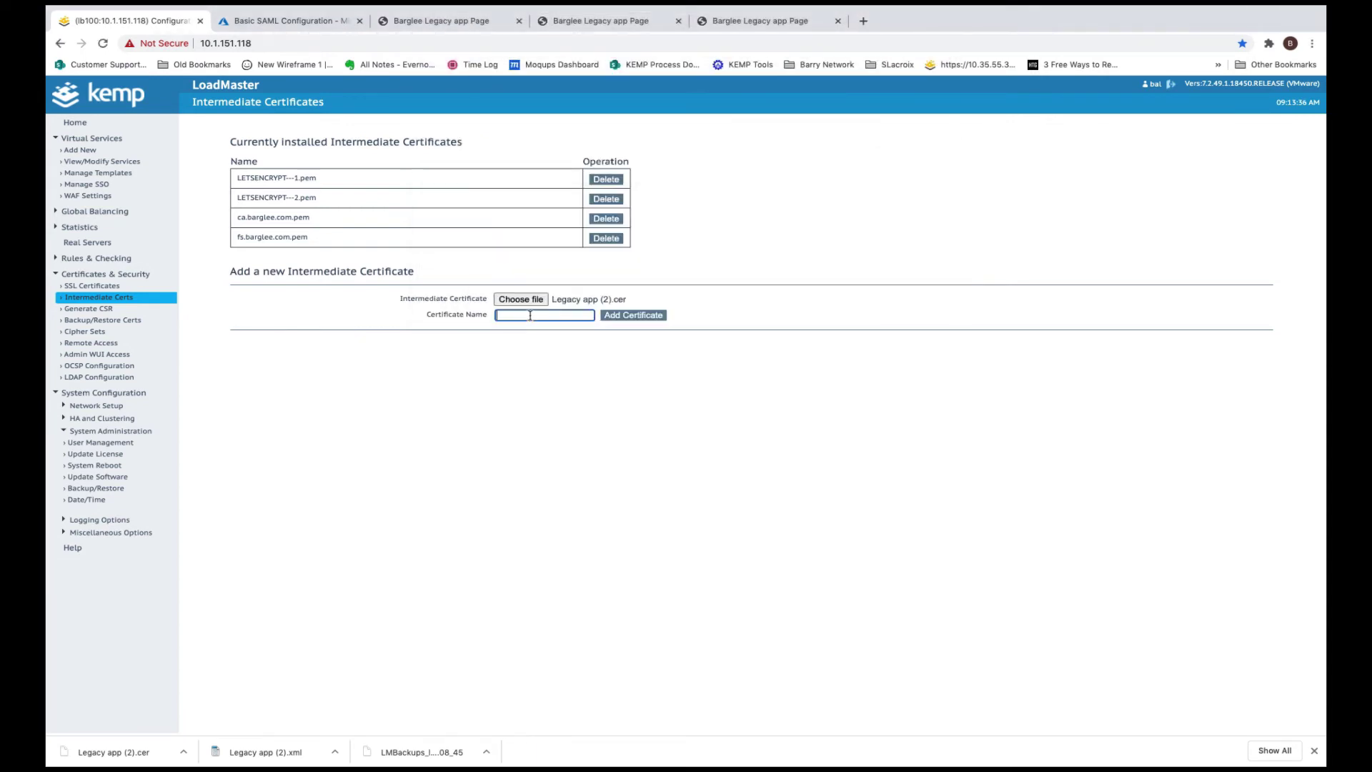
type("LegacySAML")
left_click(656, 317)
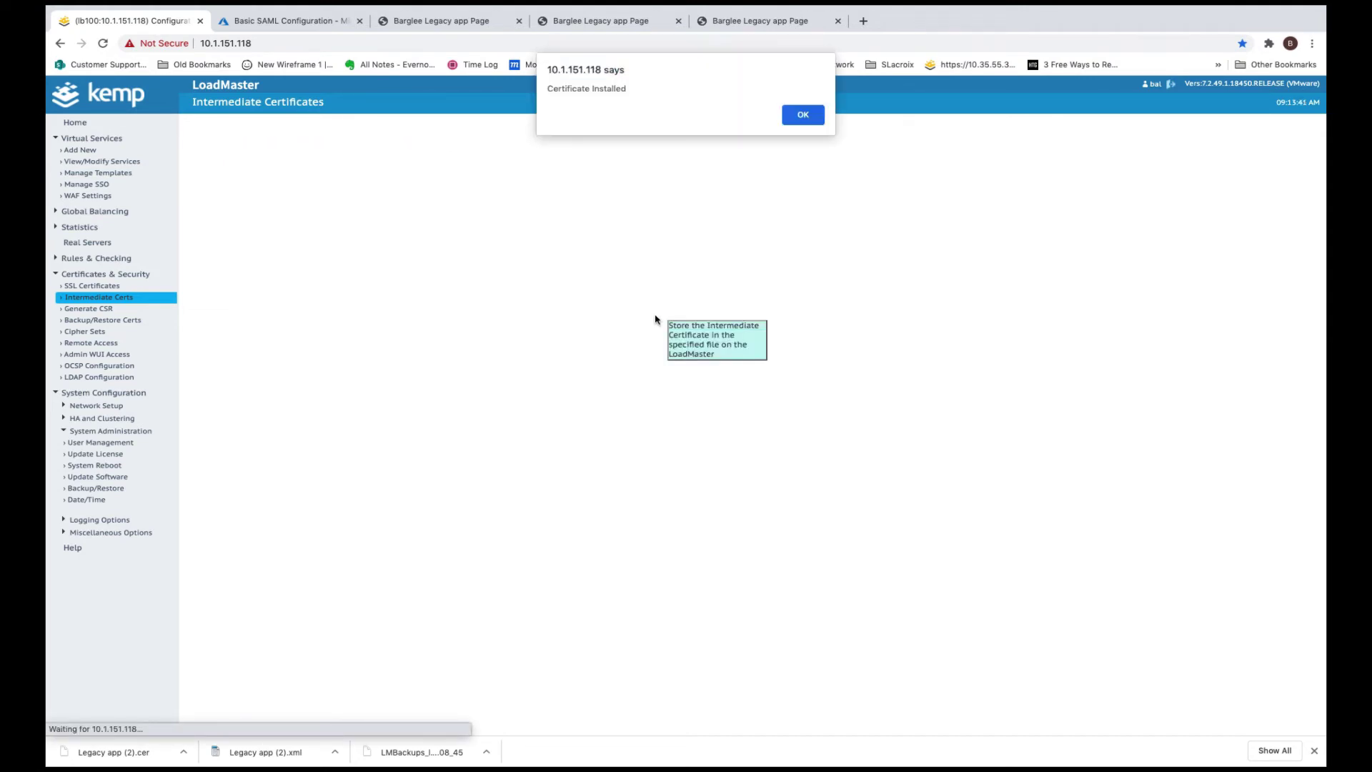
Open the SAMLAD domain in Manage SSO and set LegacySAML as its IdP certificate
left_click(804, 113)
left_click(87, 184)
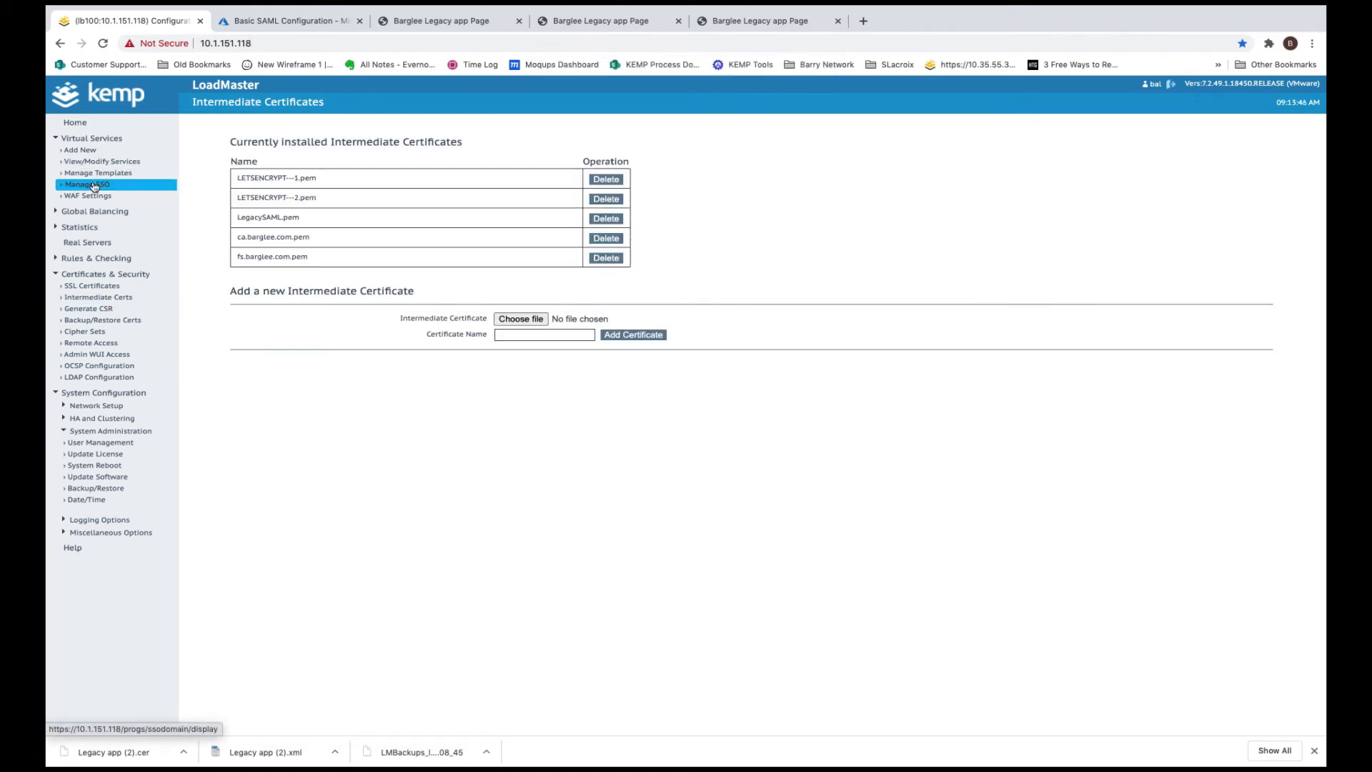
left_click(529, 198)
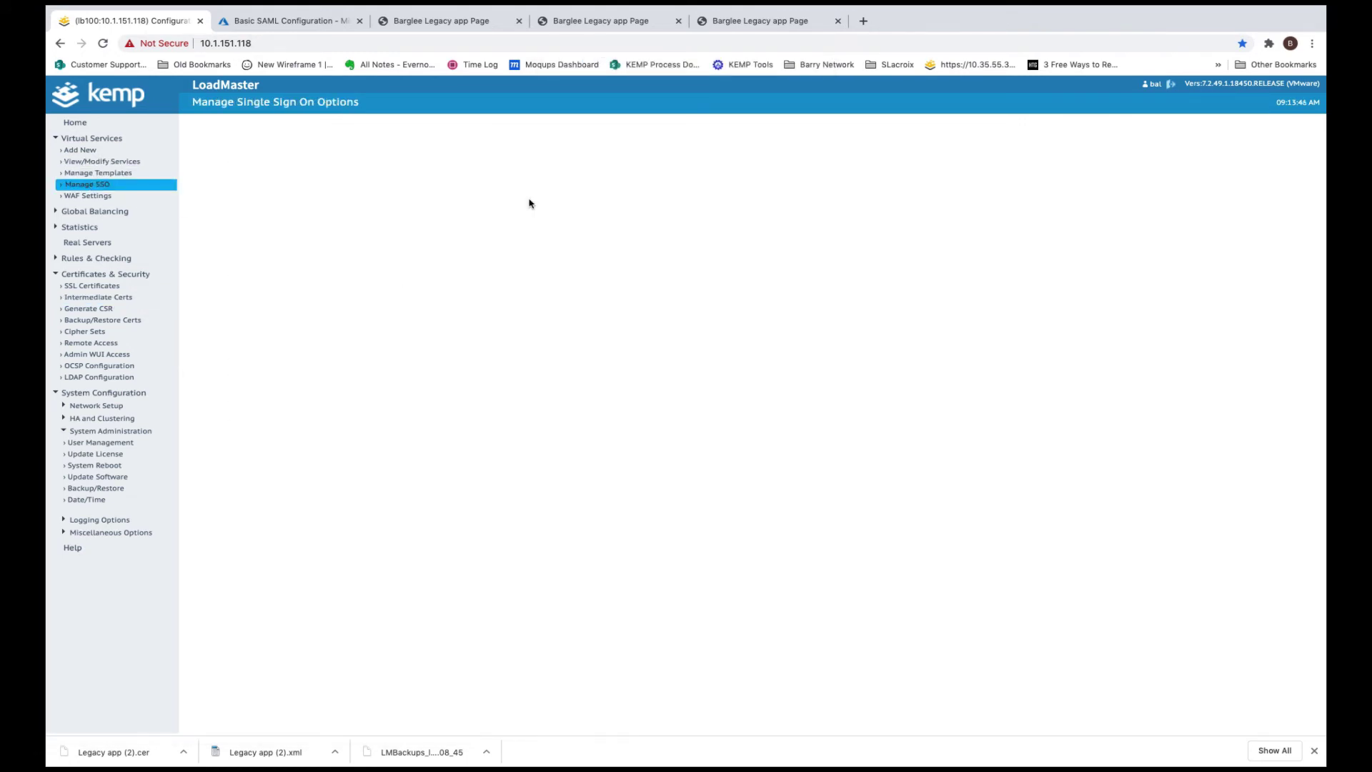
left_click(569, 278)
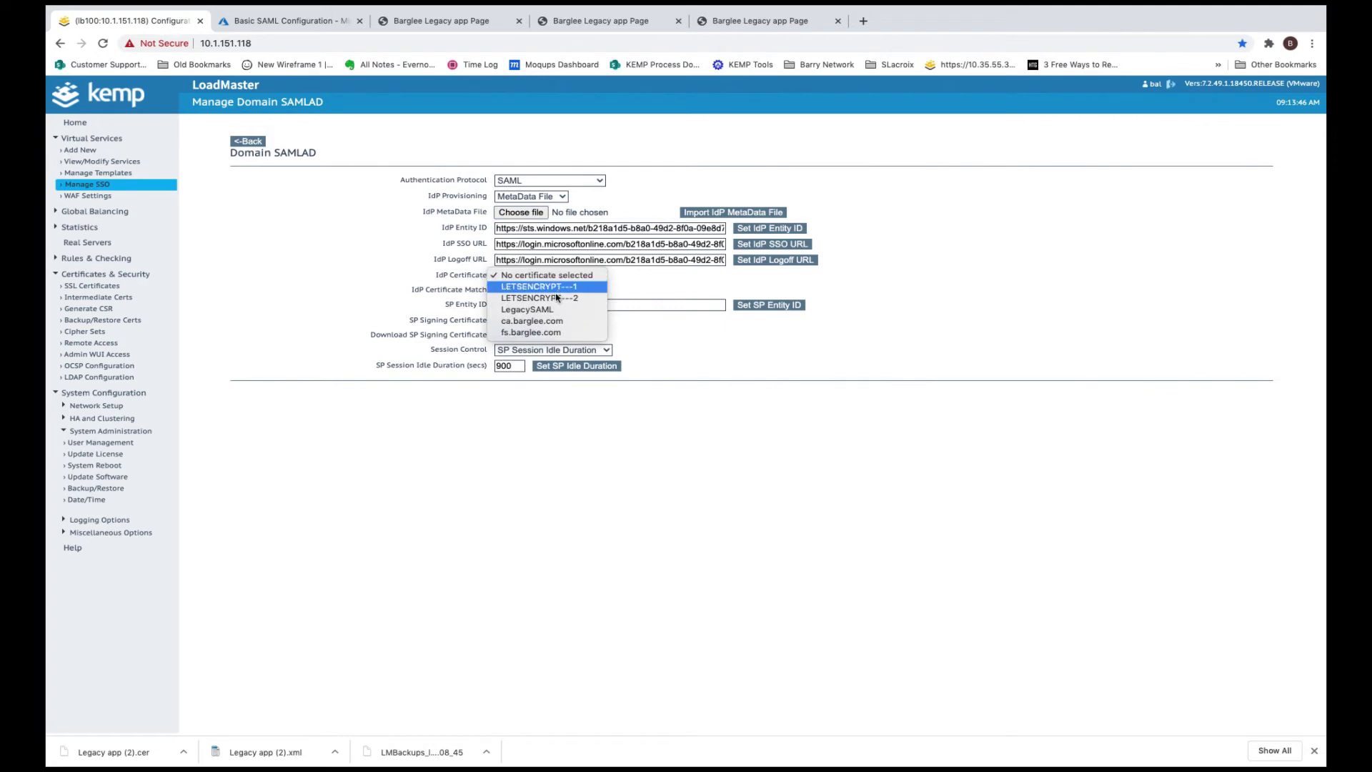
left_click(527, 310)
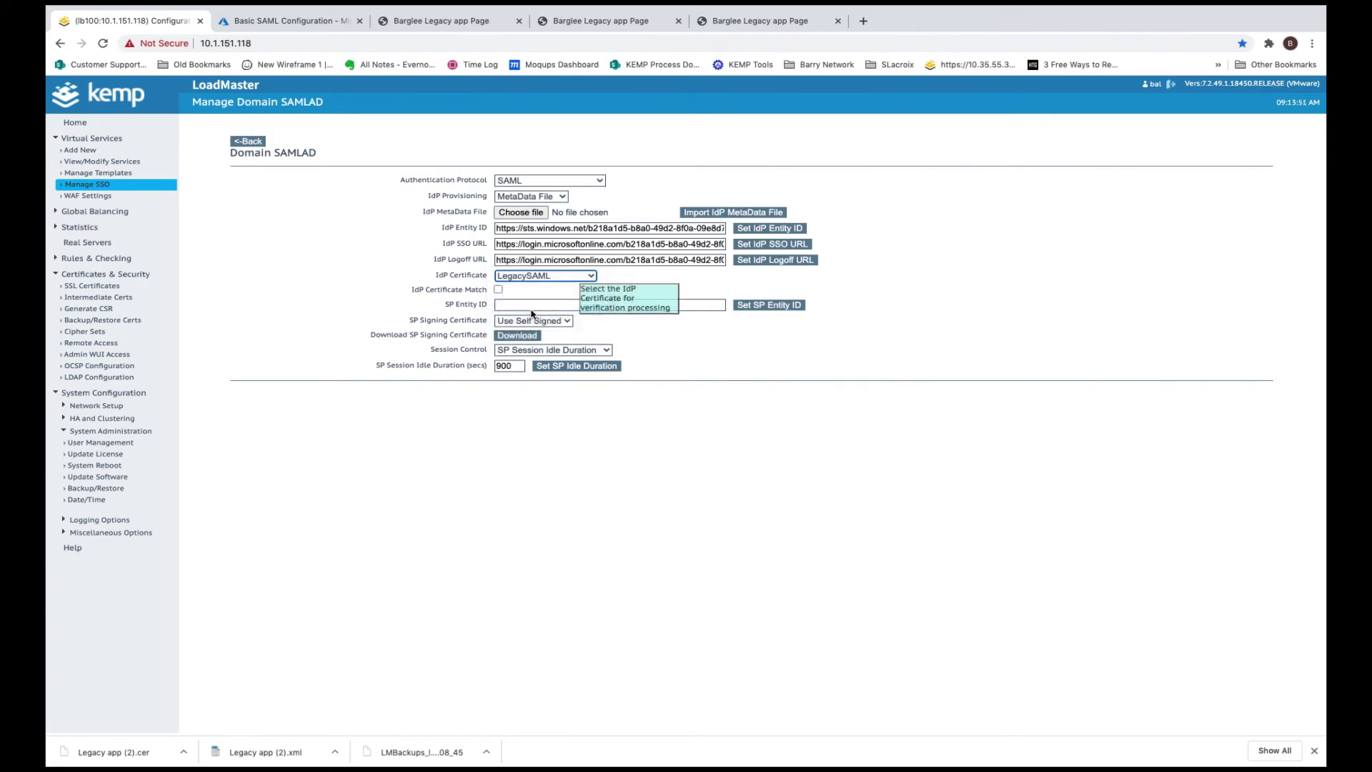
left_click(804, 118)
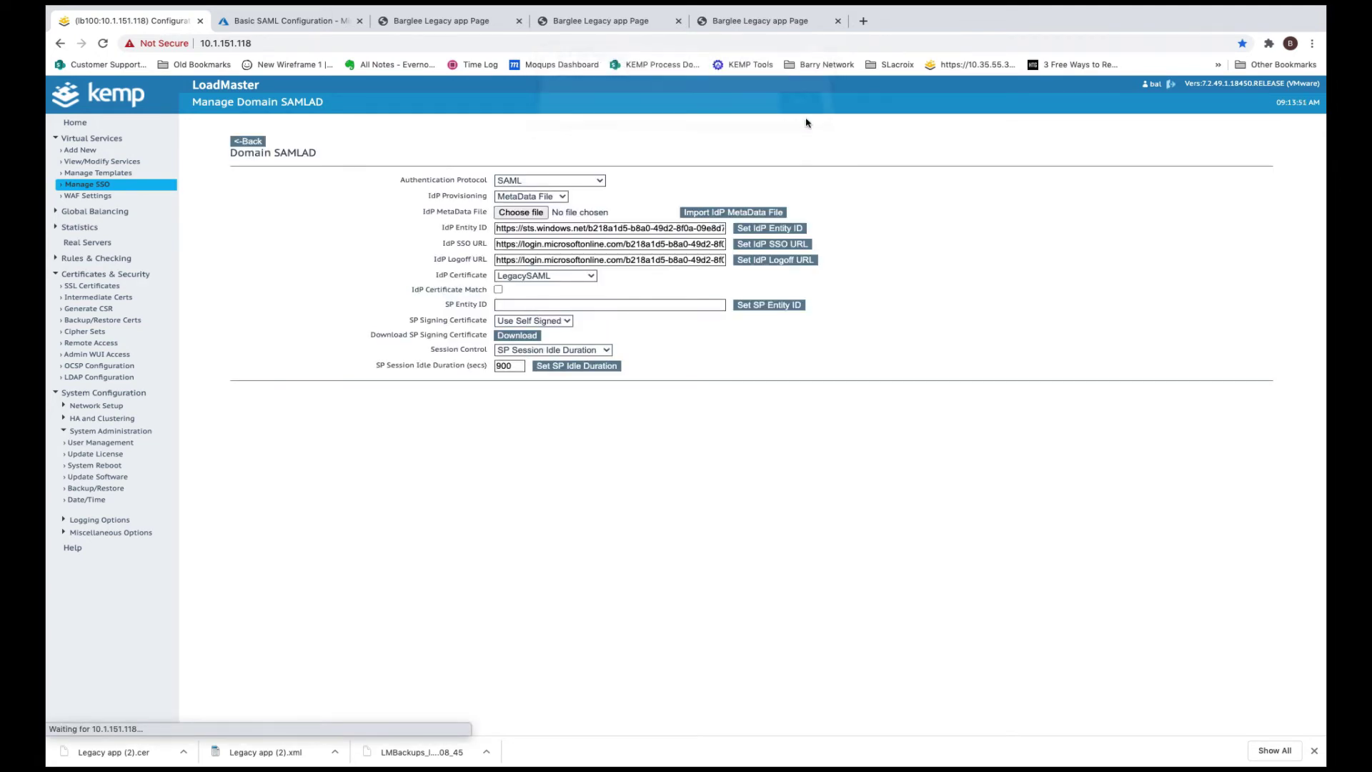
Set SAMLAD's SP entity ID to legacy.barglee.com and its SP signing certificate to BARGLEE
left_click(543, 305)
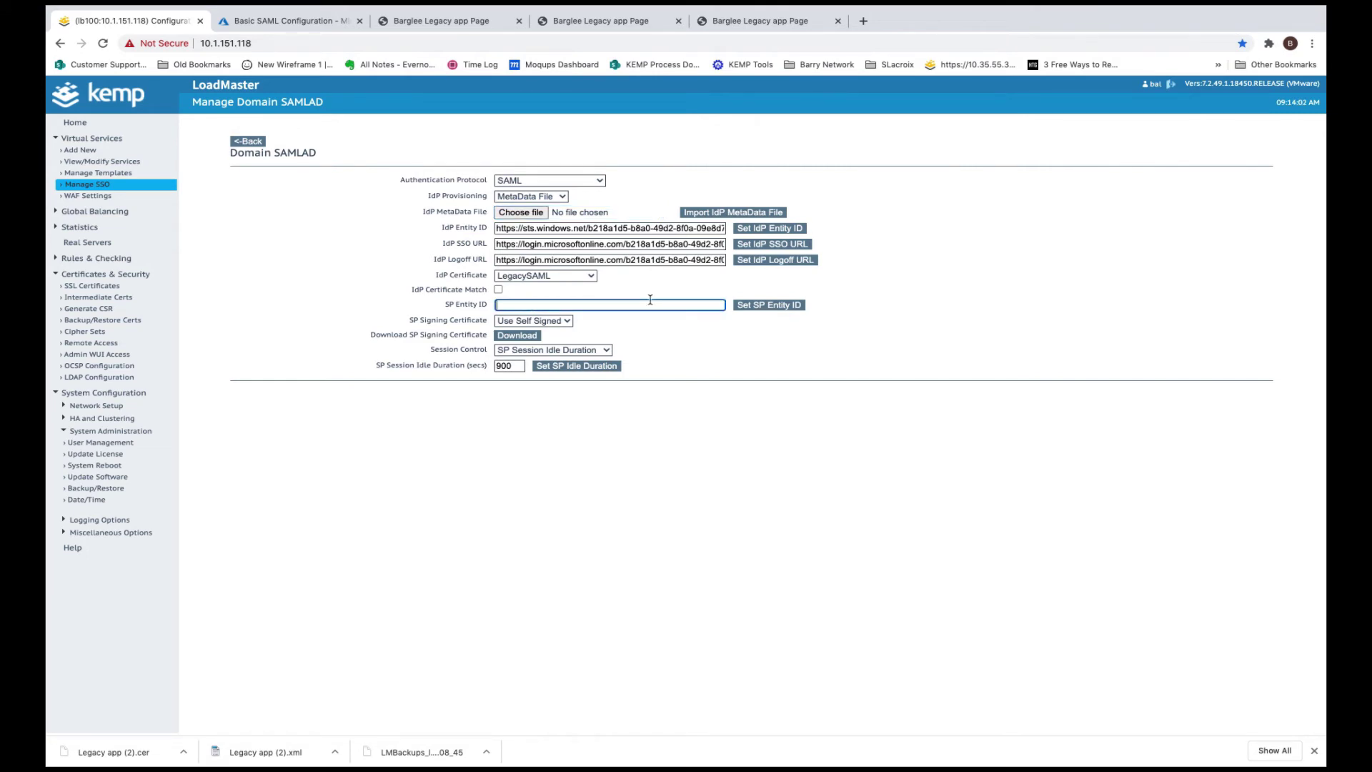
type("le")
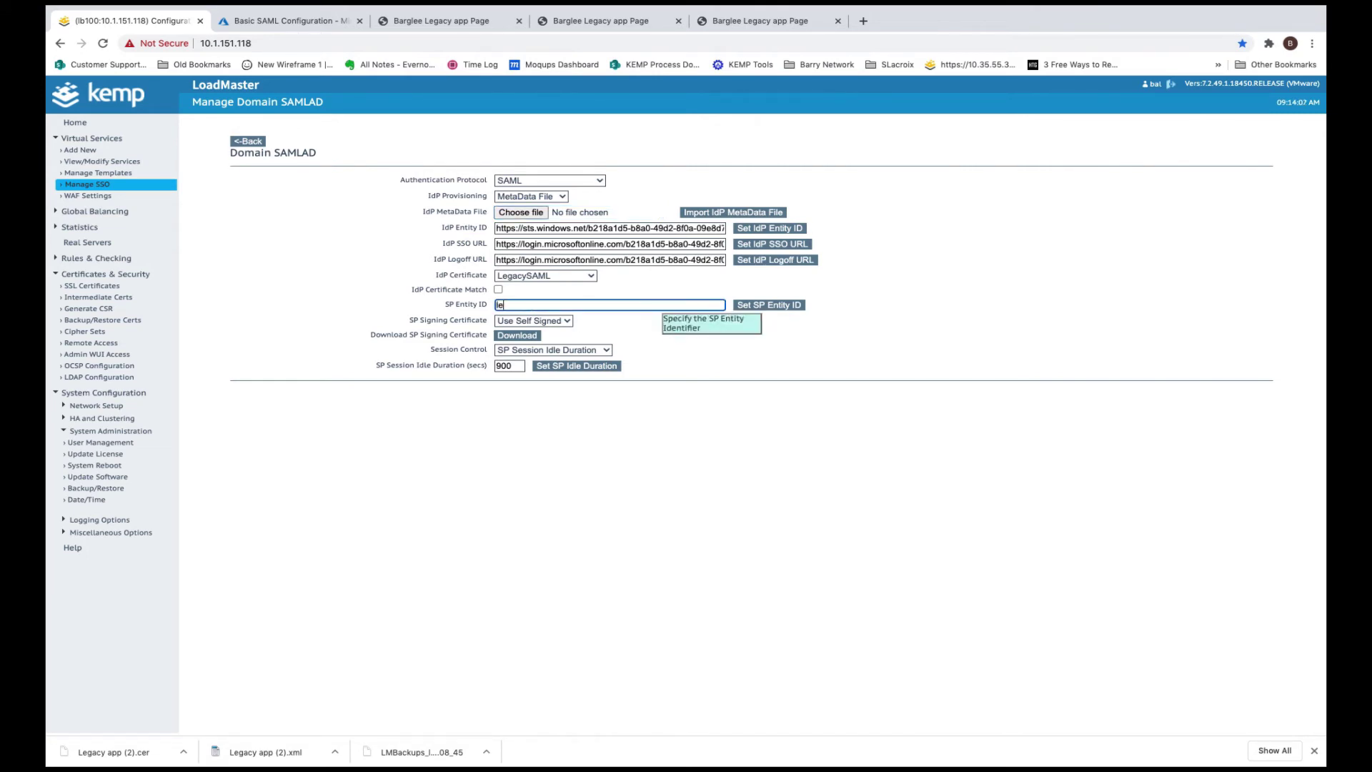
type("gacy.bar")
type("glee.com")
left_click(768, 306)
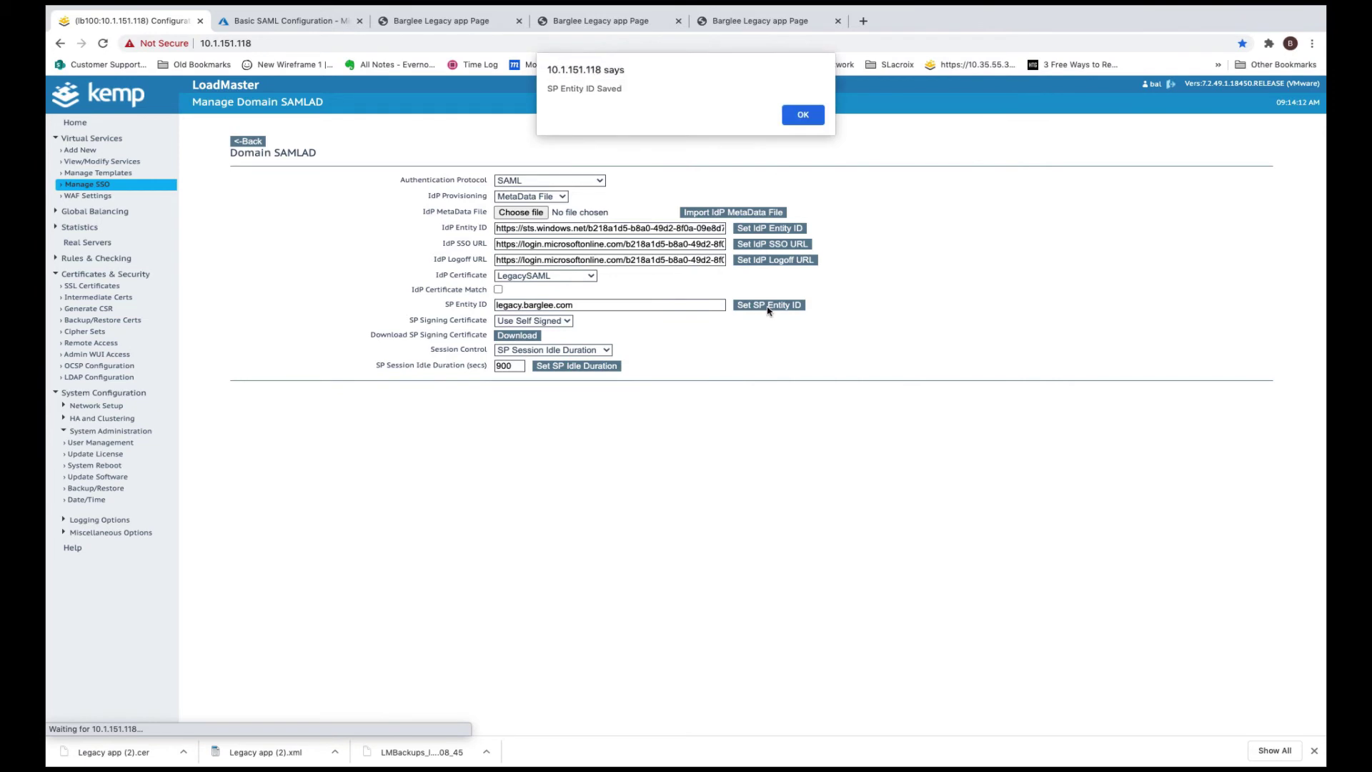
left_click(824, 120)
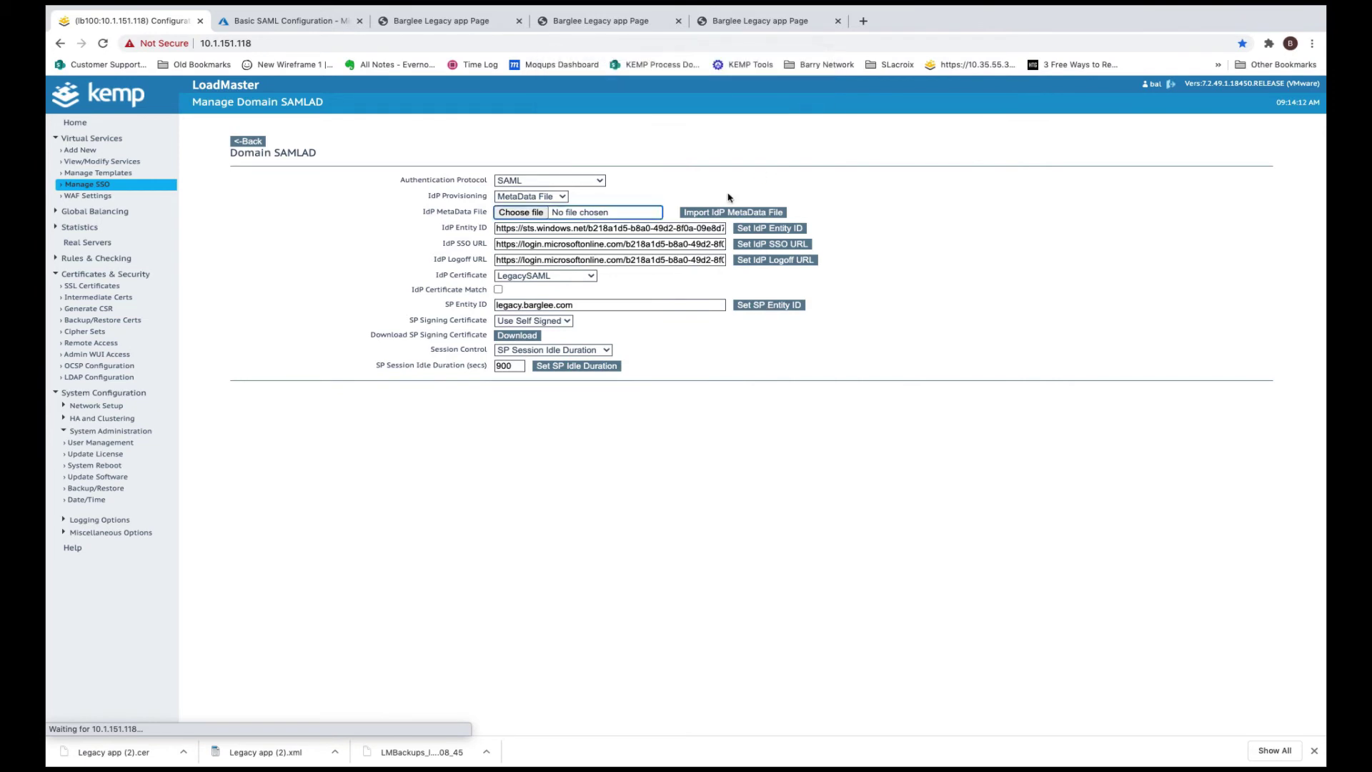
left_click(569, 321)
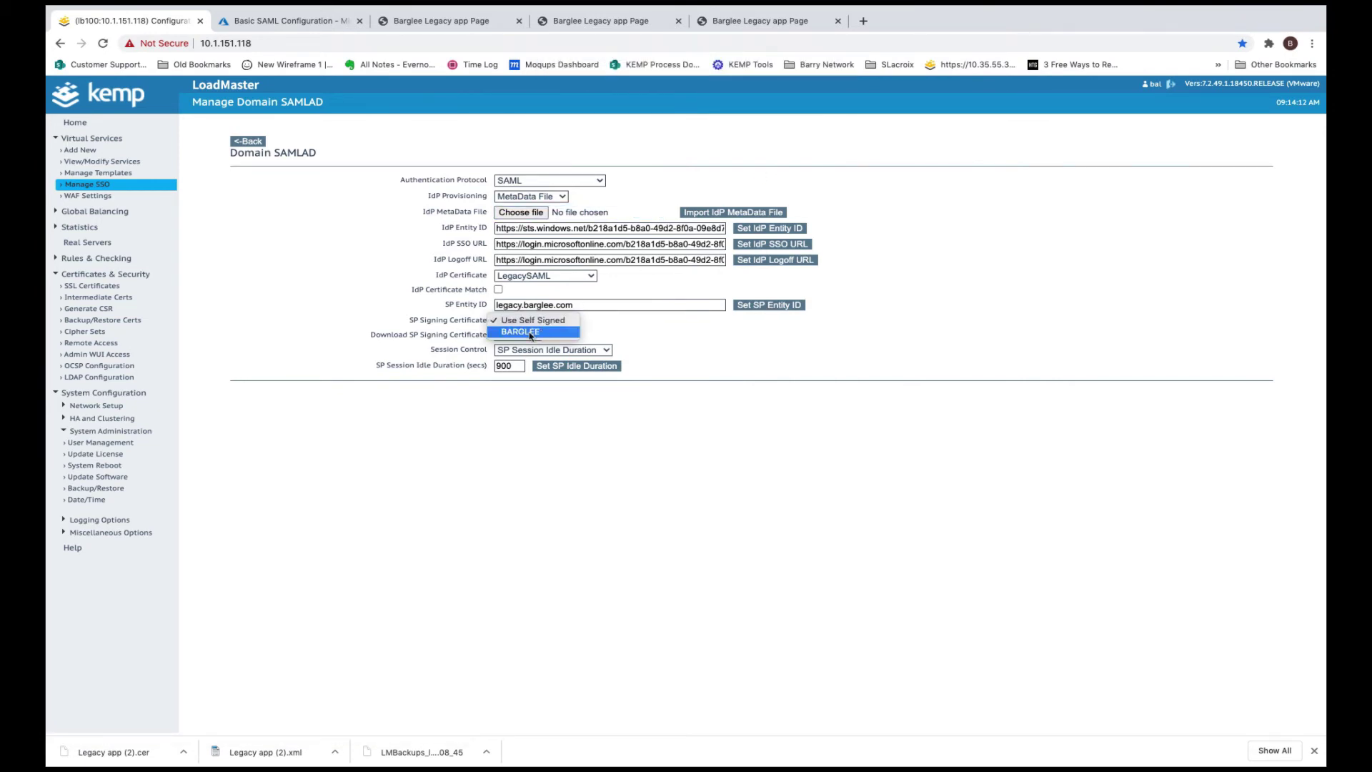
left_click(524, 336)
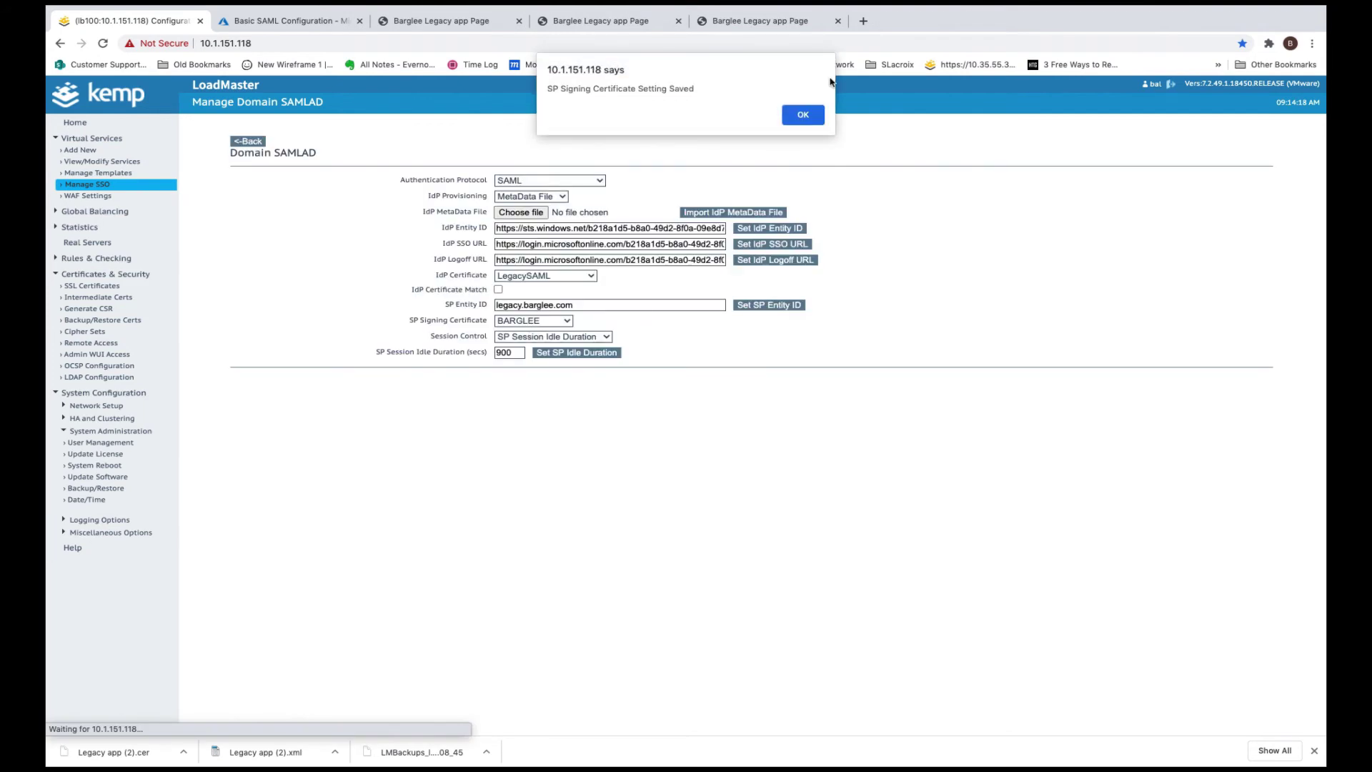
left_click(815, 113)
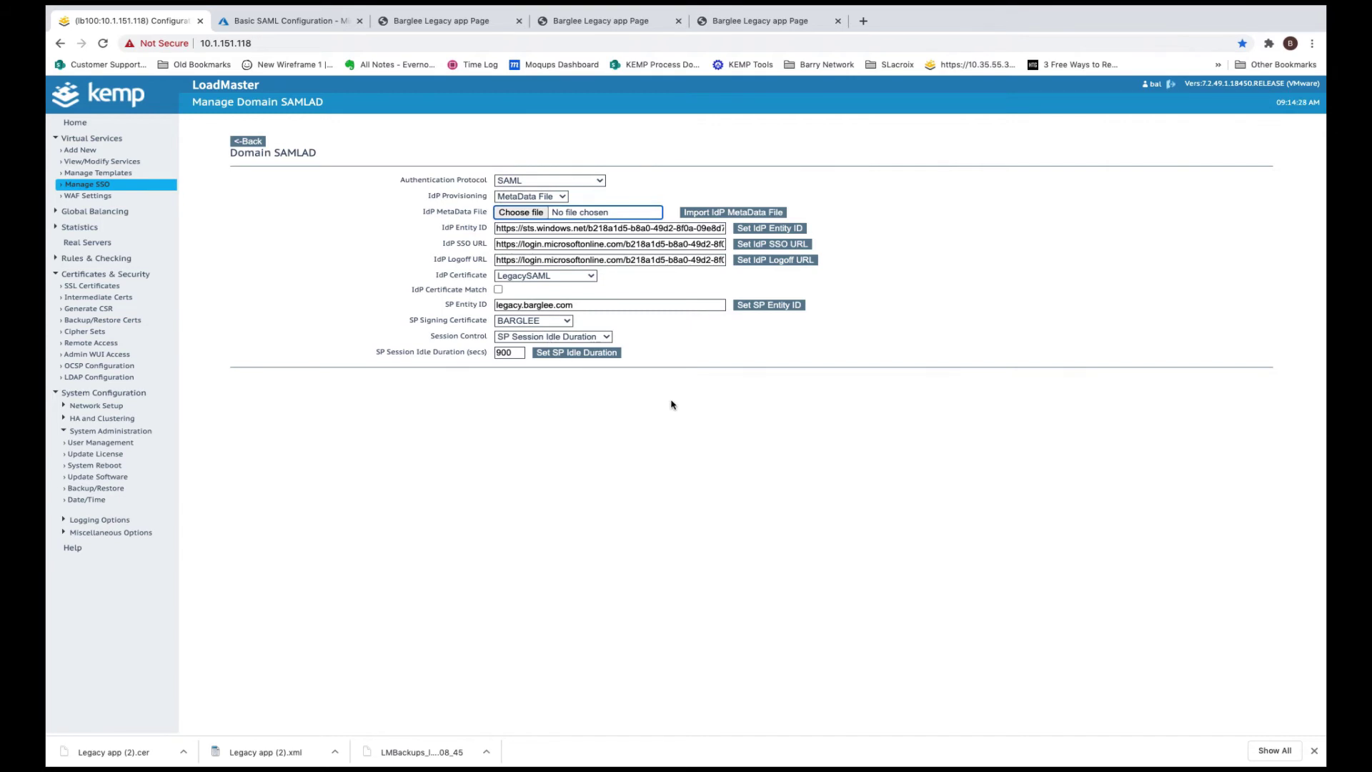
Open the LegacyApp virtual service's properties and enable ESP
left_click(652, 356)
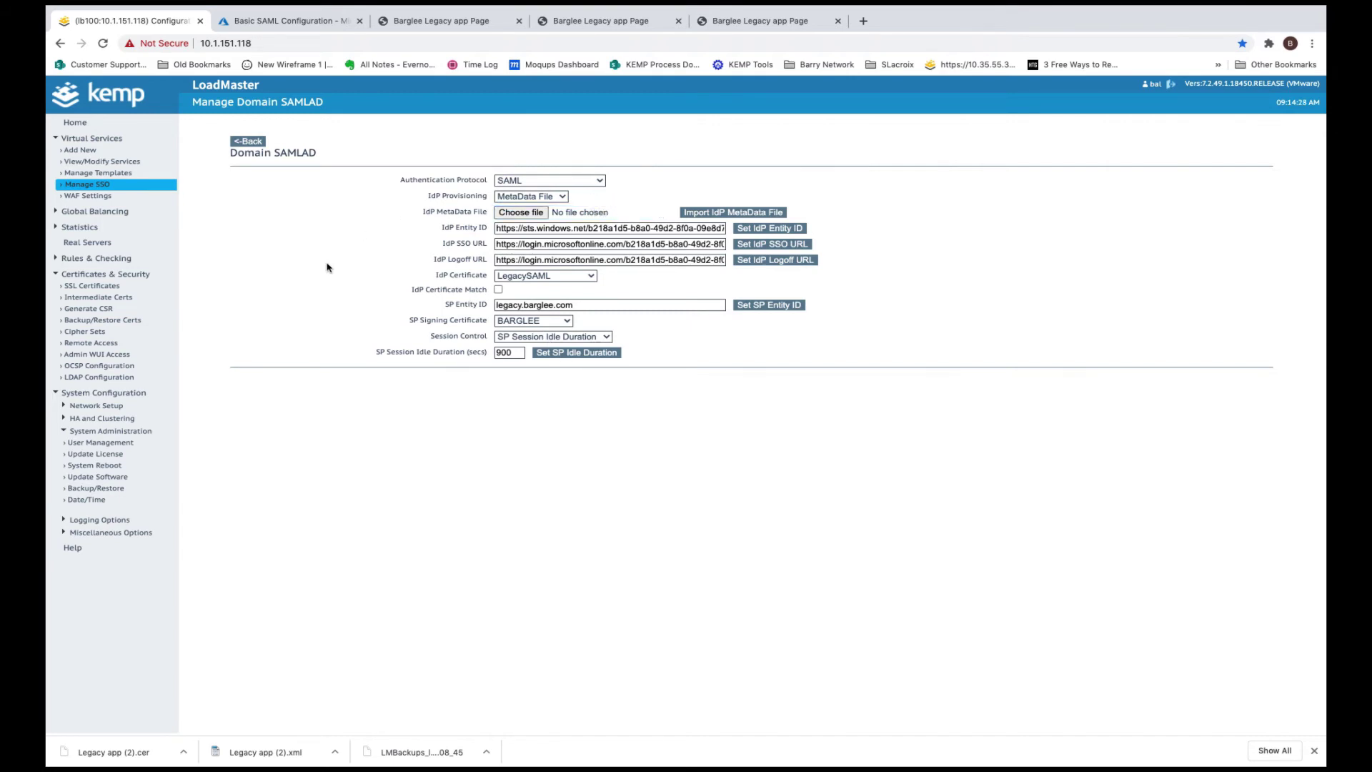
left_click(123, 164)
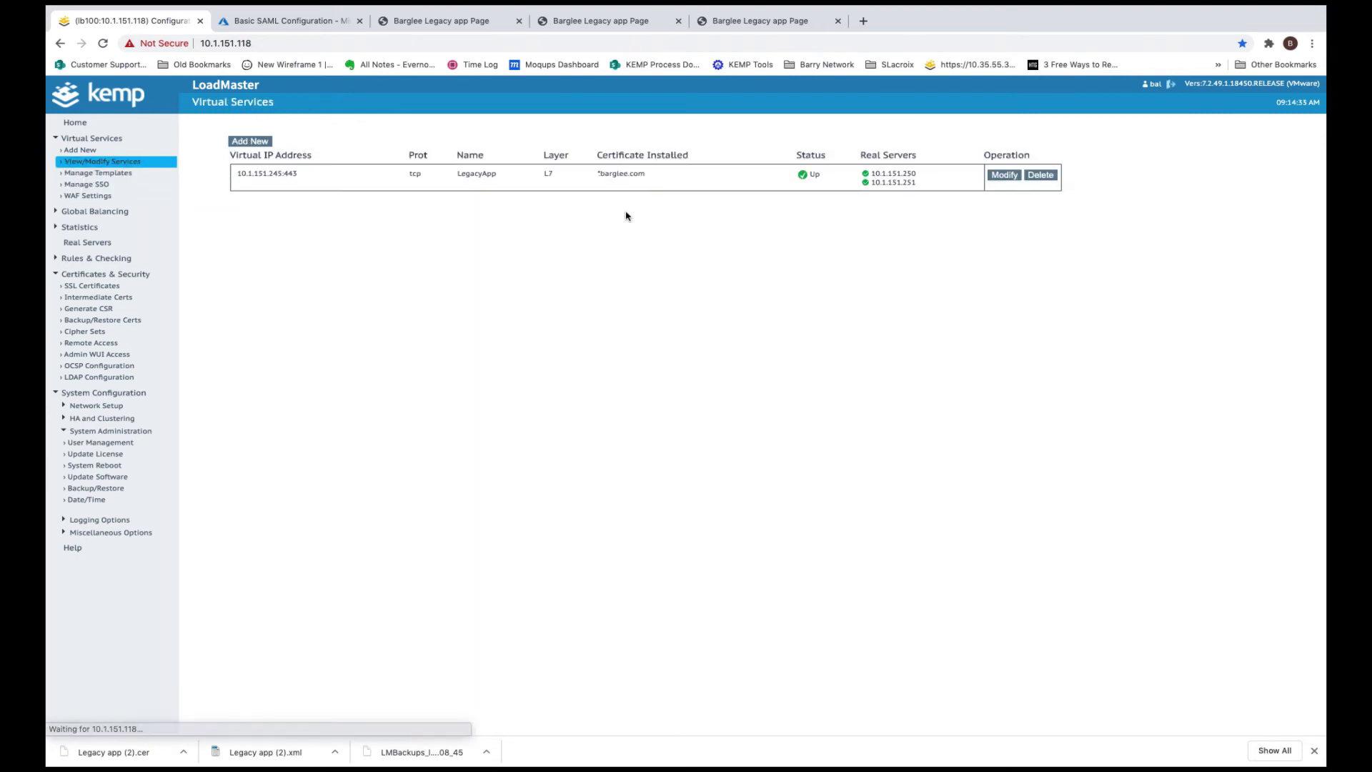
left_click(1003, 176)
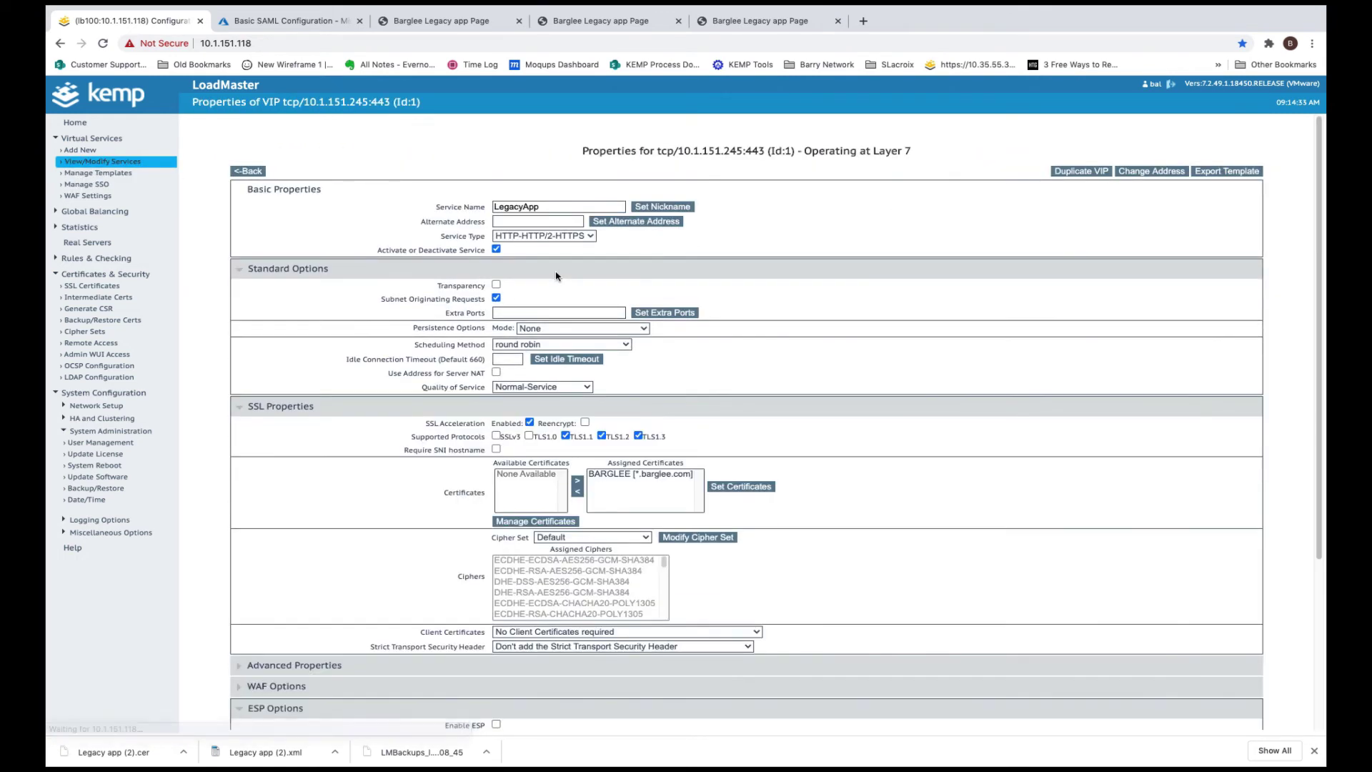
scroll(573, 433, "down", 3)
scroll(468, 371, "down", 3)
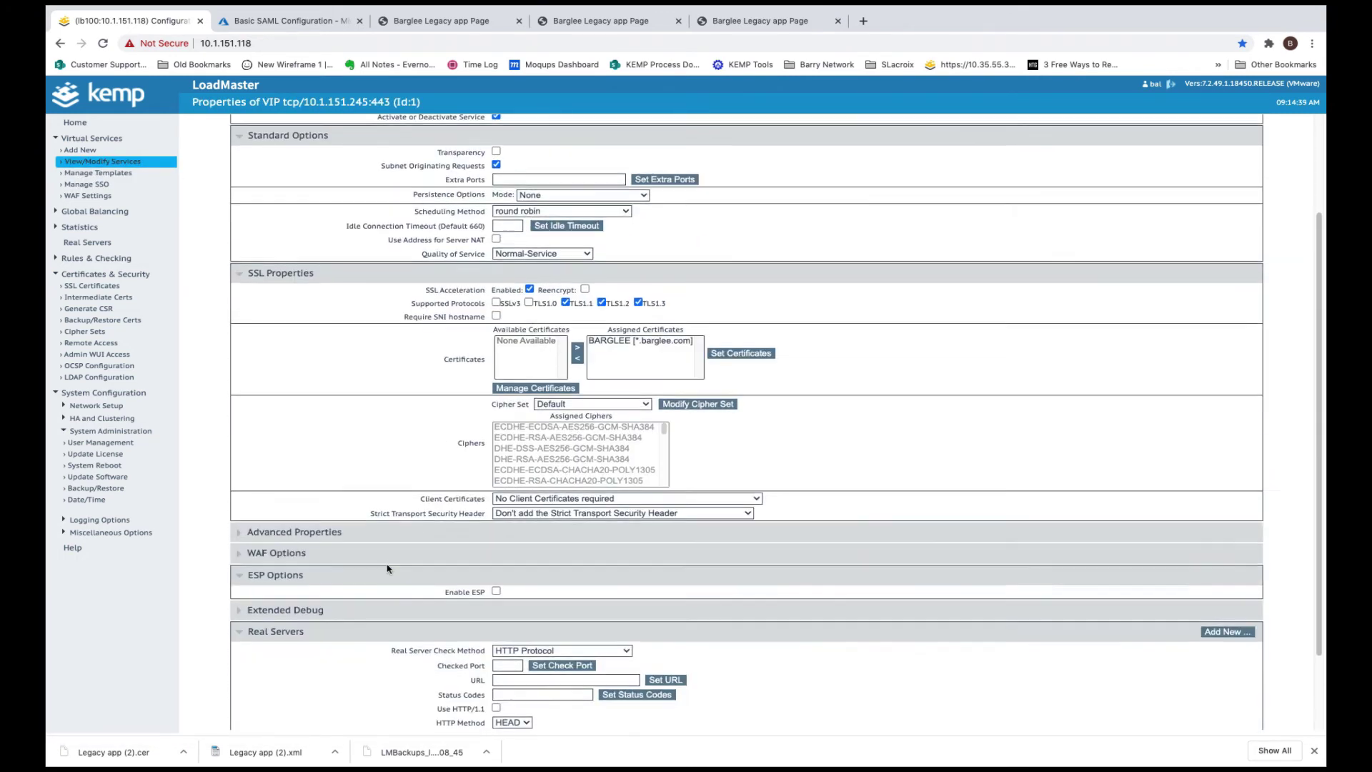
left_click(497, 492)
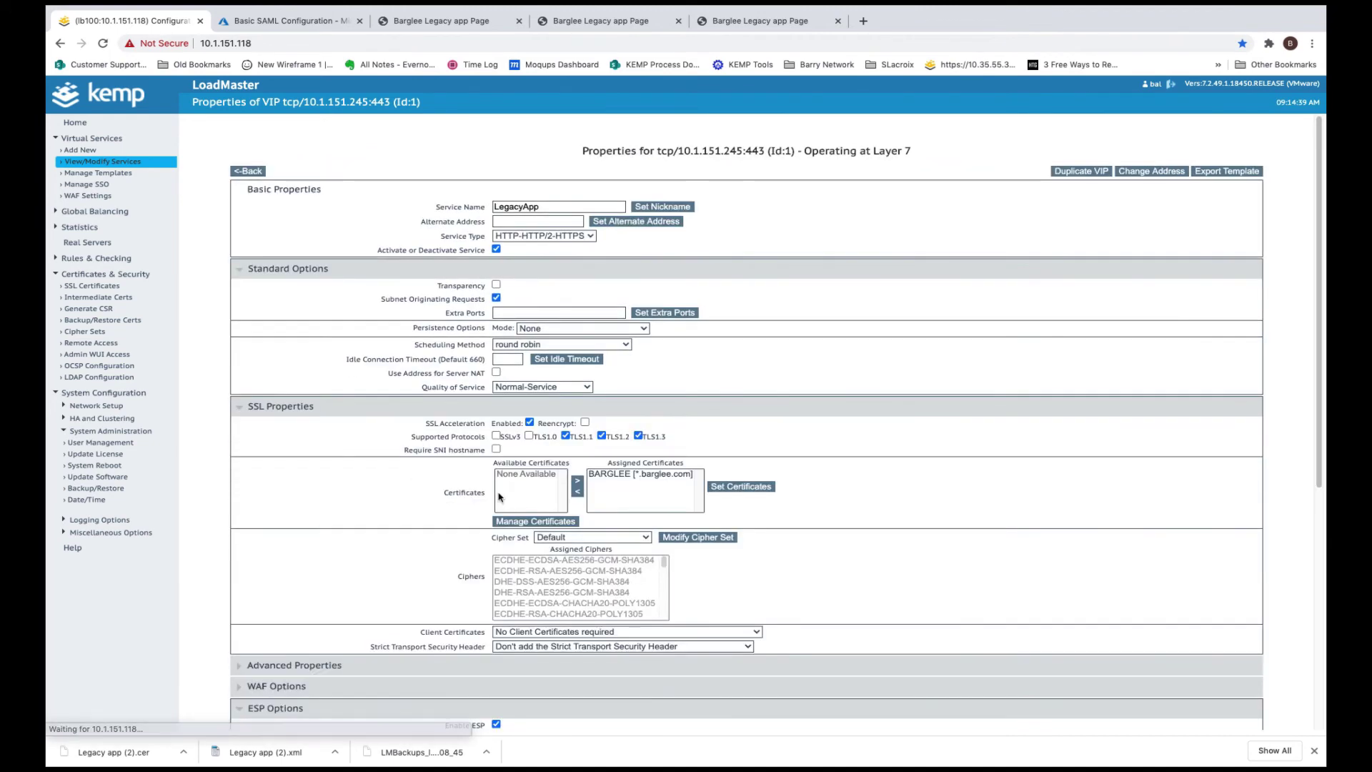
Set LegacyApp's client authentication mode to SAML and its SSO domain to SAMLAD
scroll(594, 491, "down", 5)
scroll(595, 492, "down", 3)
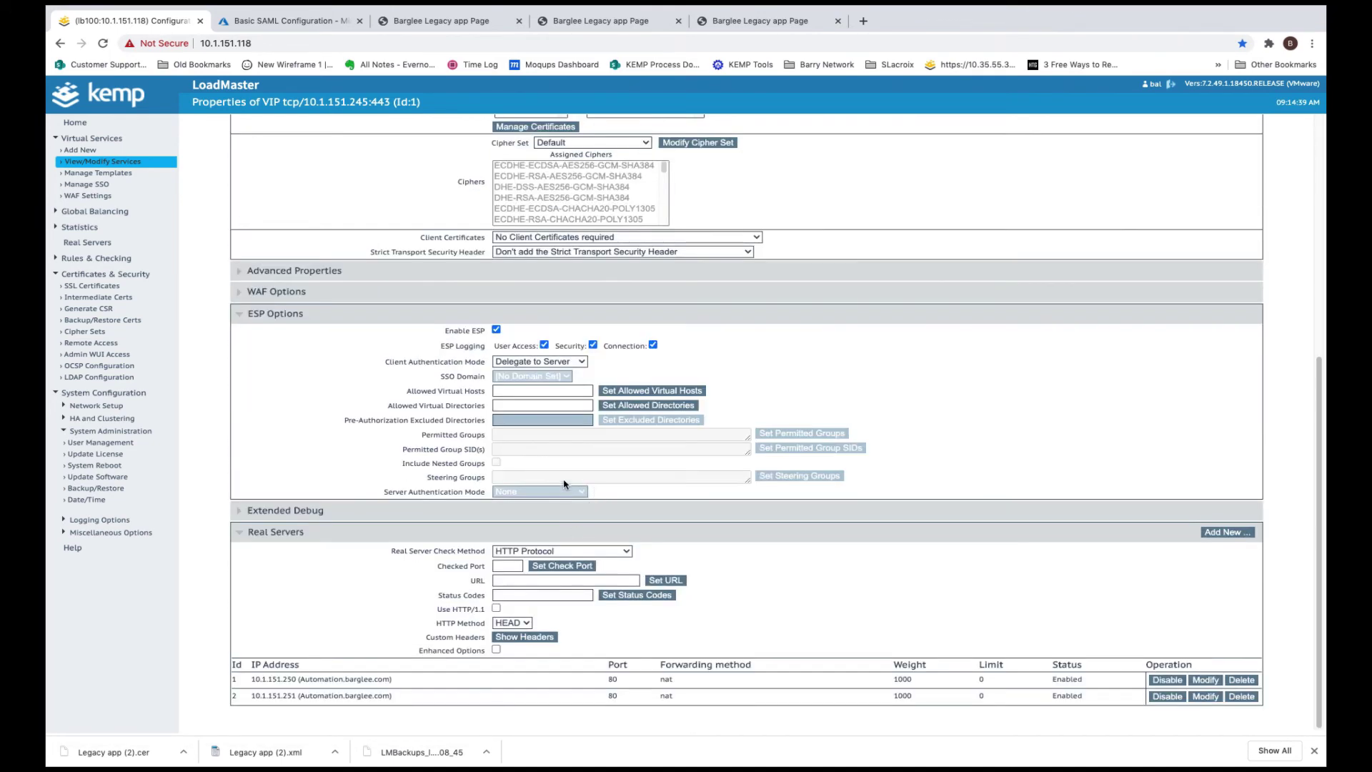
left_click(540, 362)
left_click(529, 421)
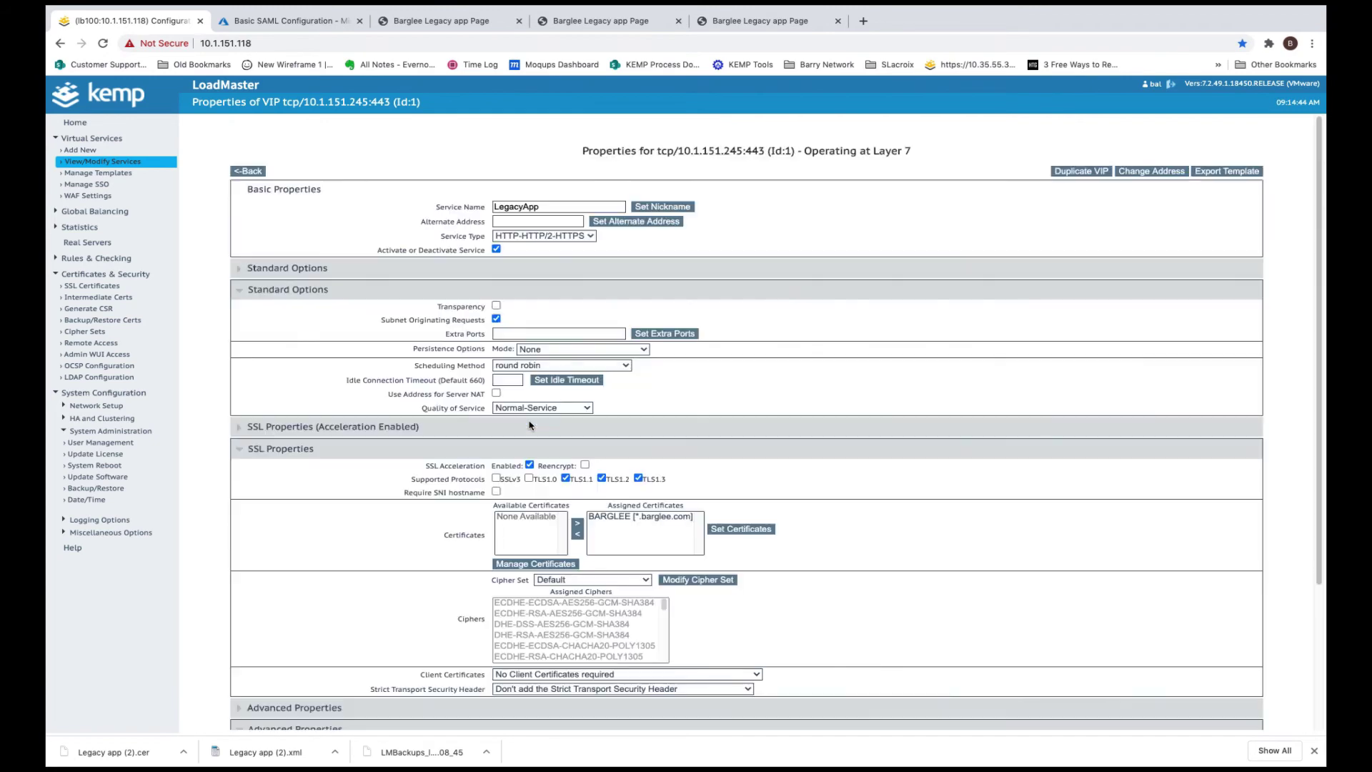
scroll(549, 480, "down", 7)
scroll(549, 479, "down", 2)
left_click(536, 386)
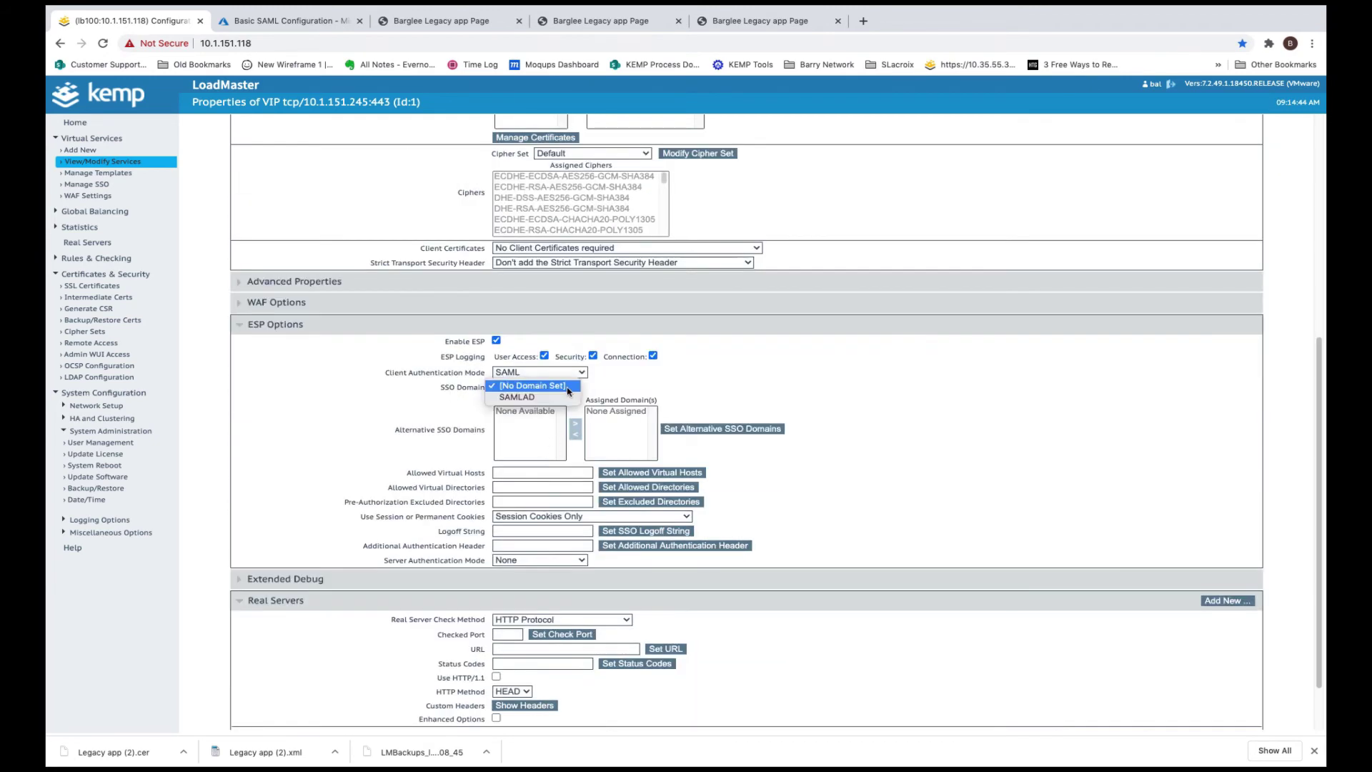
left_click(538, 403)
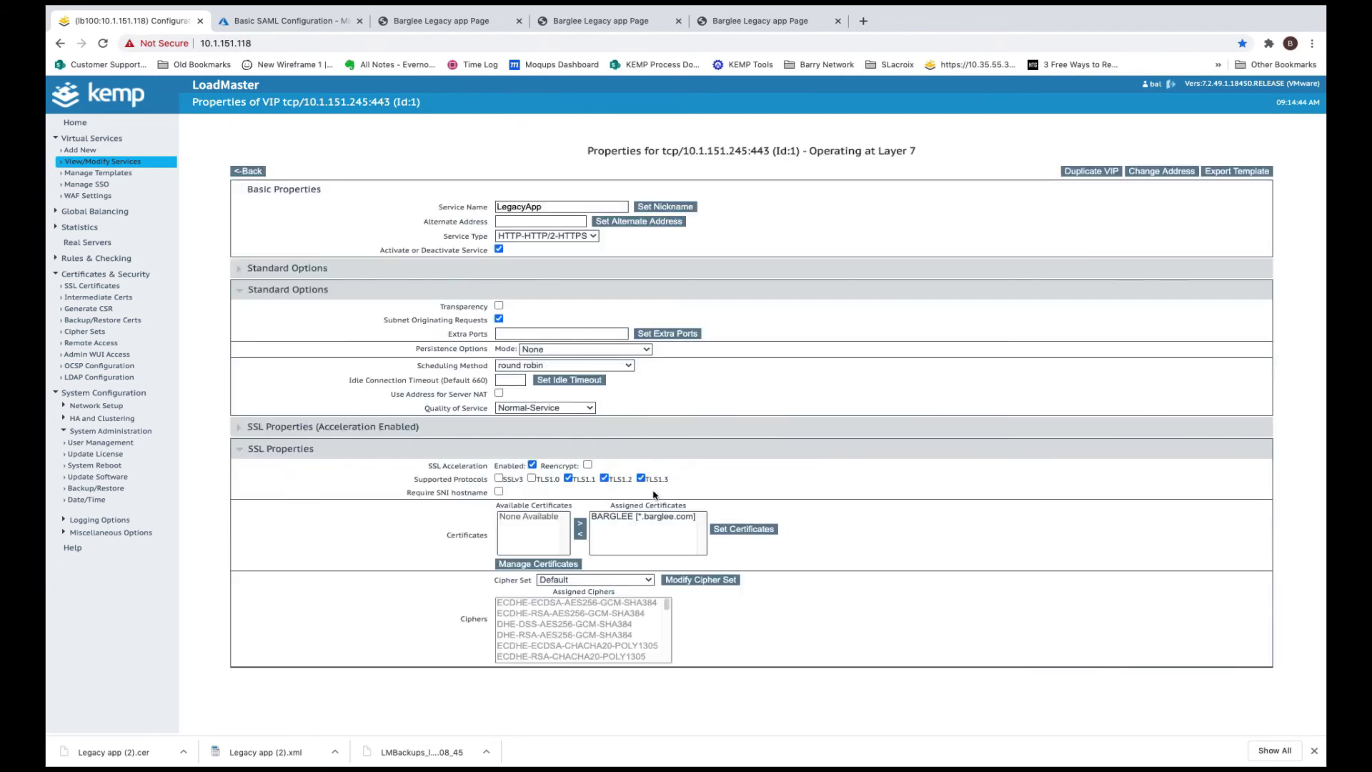
scroll(573, 498, "down", 8)
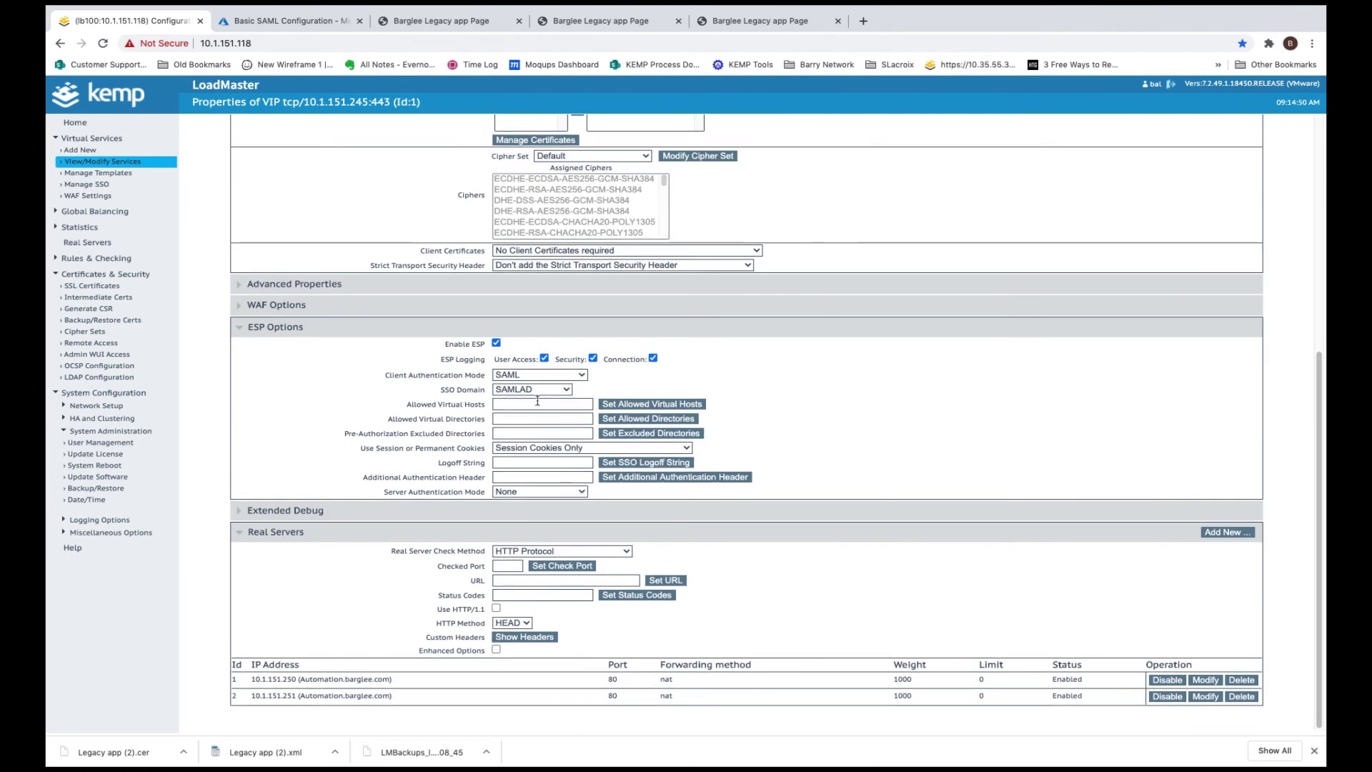
Set allowed virtual host legacy.barglee.com, allowed directories /*, and SSO logoff string /logout
left_click(521, 405)
type("legacy.ba")
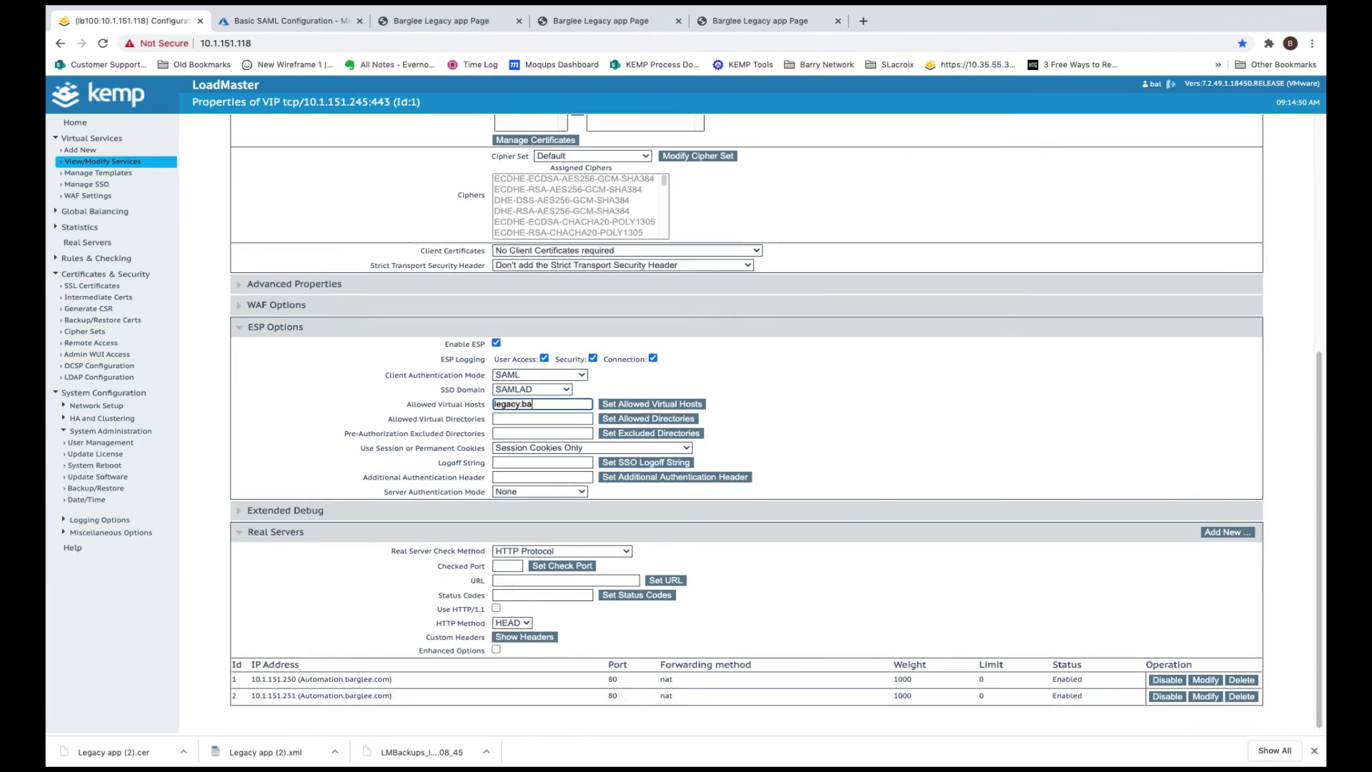
type("rglee.com")
left_click(640, 405)
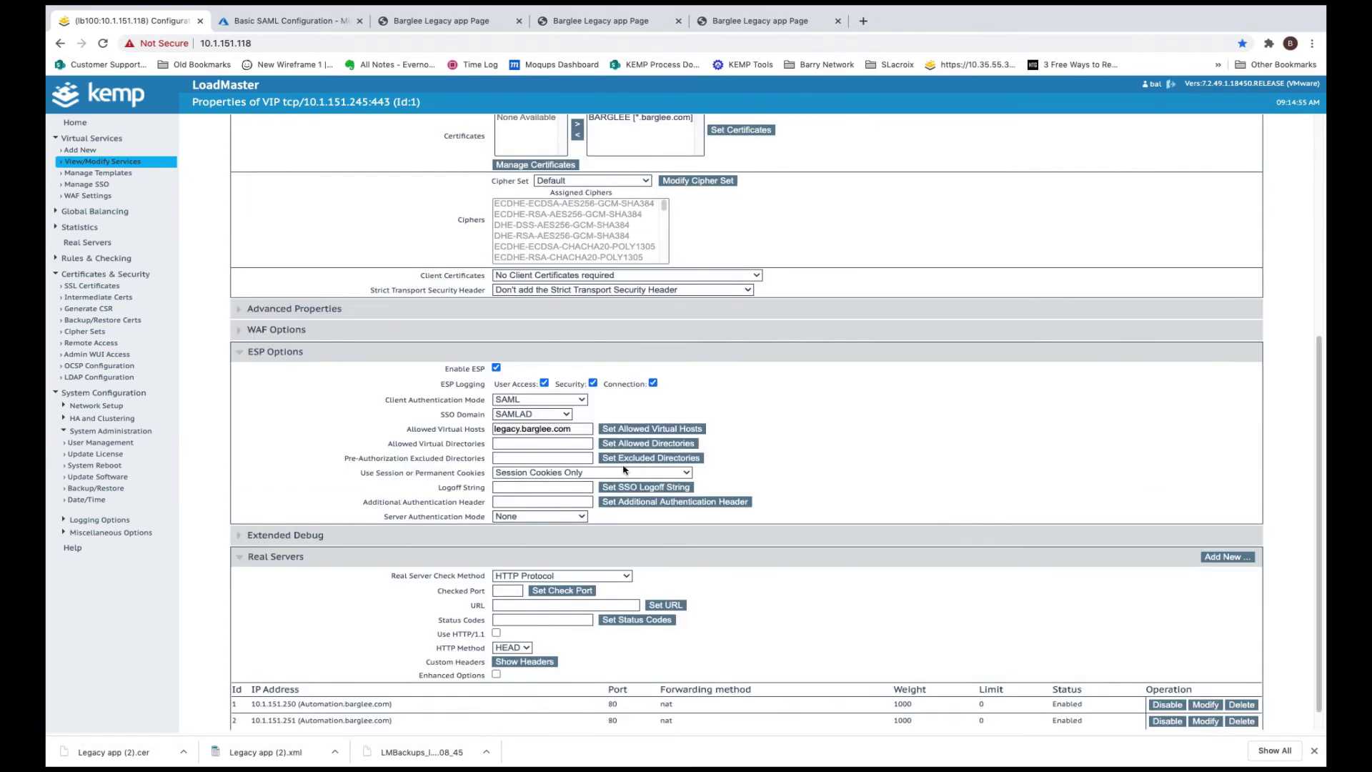
left_click(512, 443)
type("/*")
left_click(629, 444)
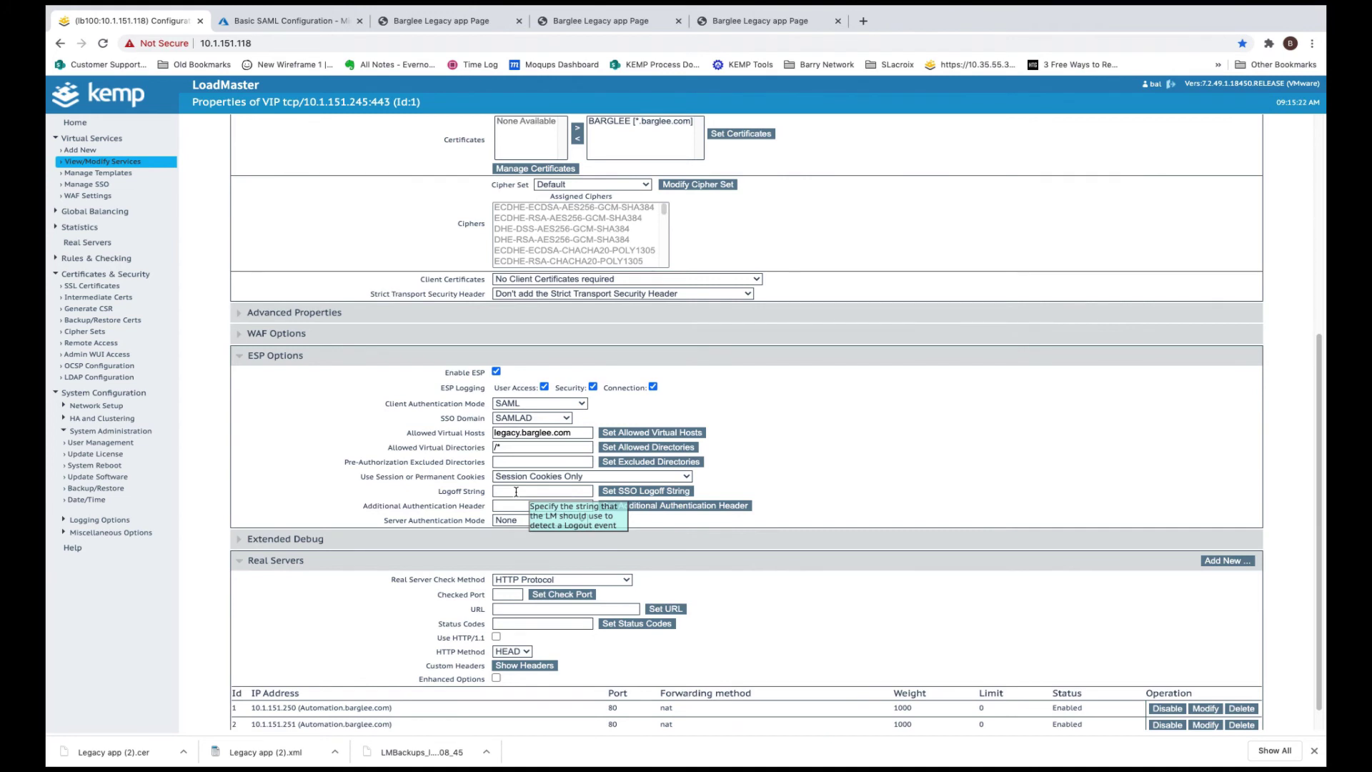
left_click(516, 492)
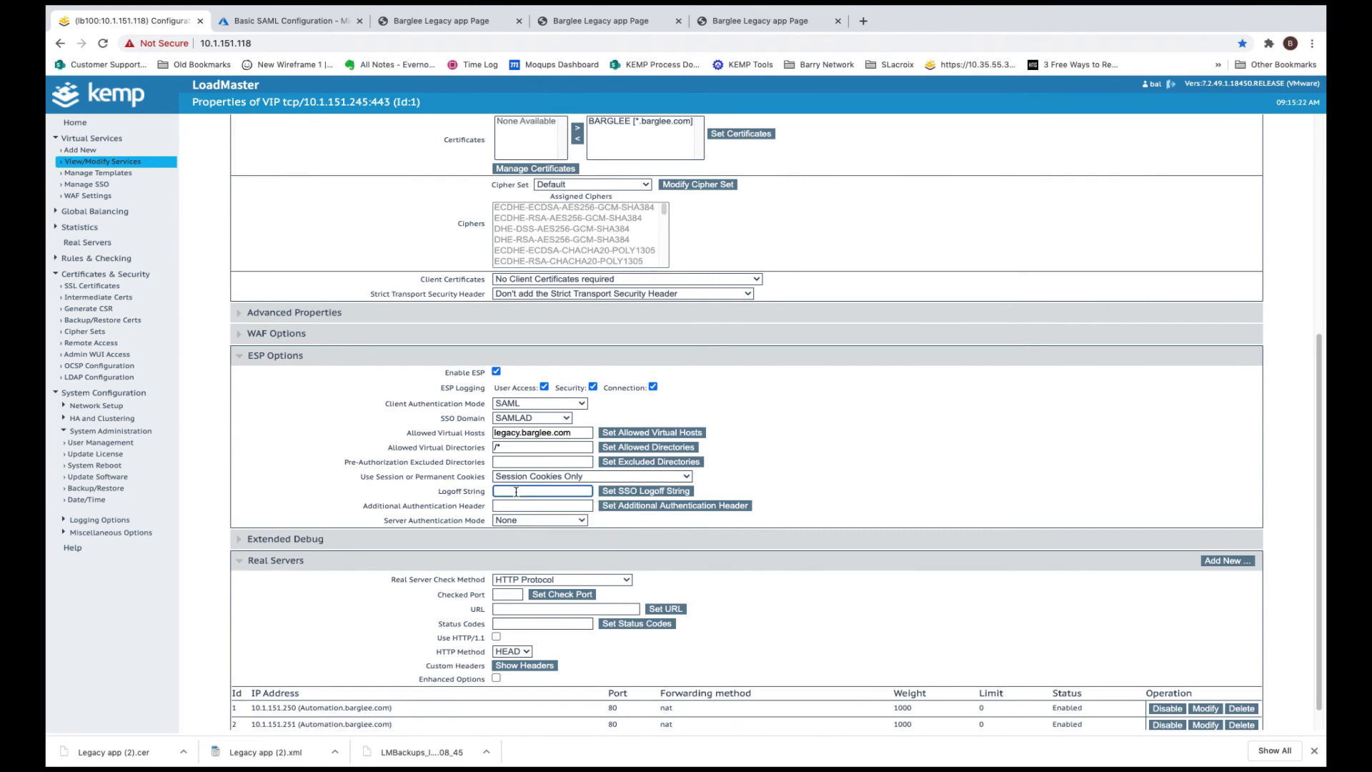
type("/logout")
left_click(613, 494)
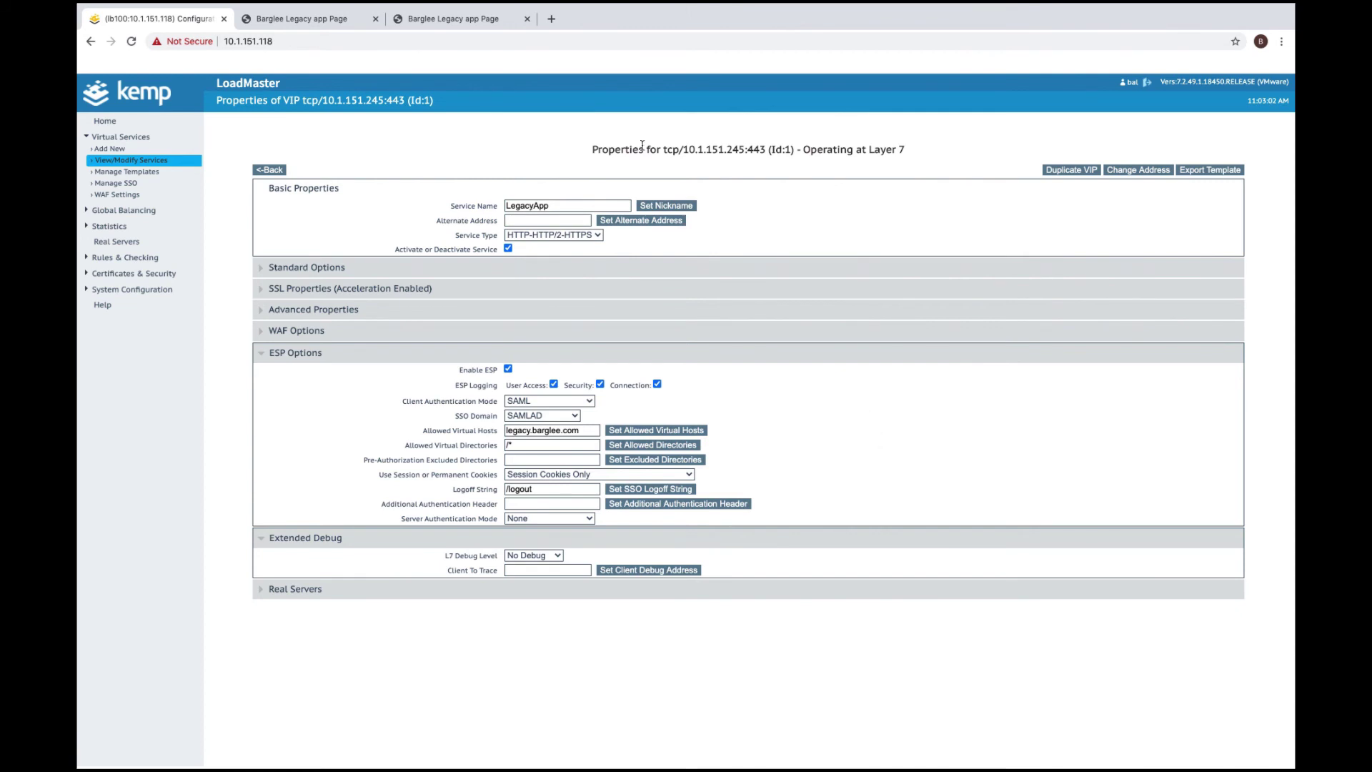
left_click(551, 19)
type("https://")
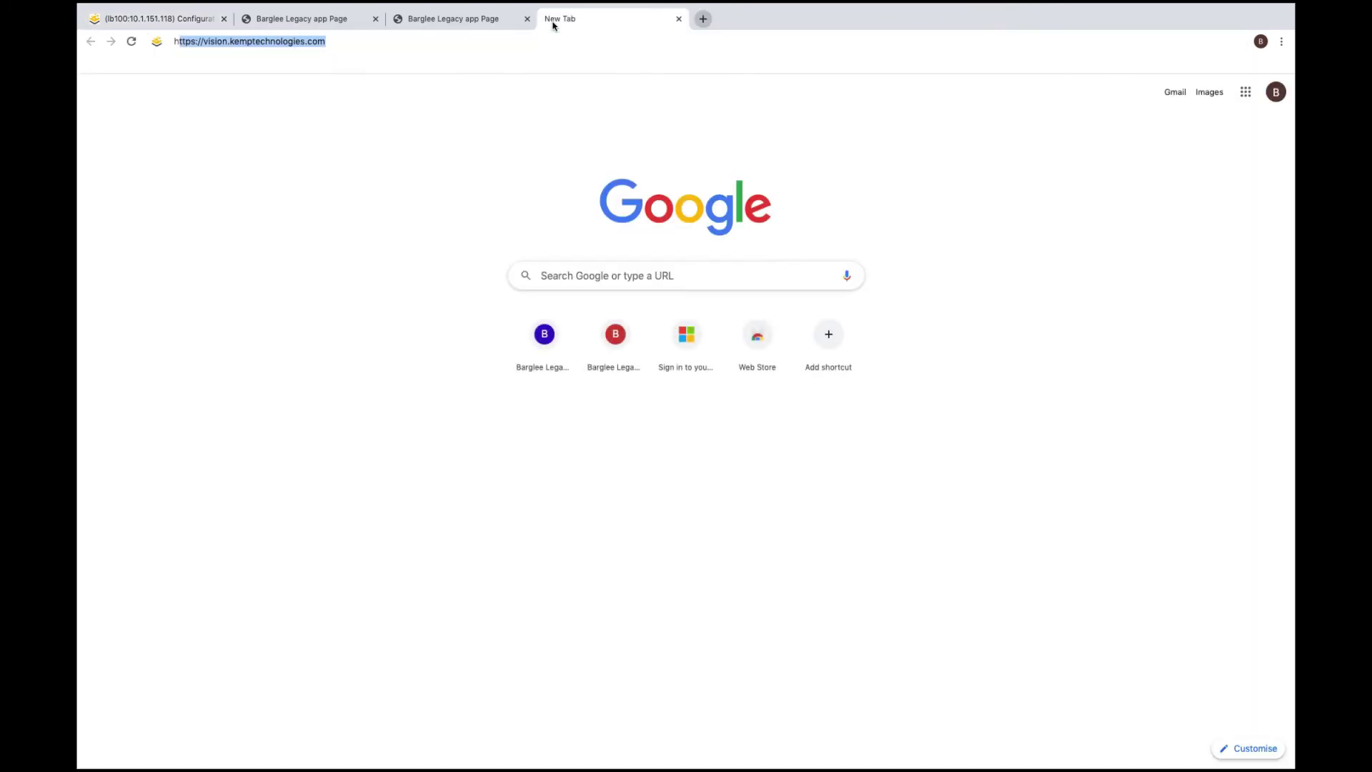
type("le")
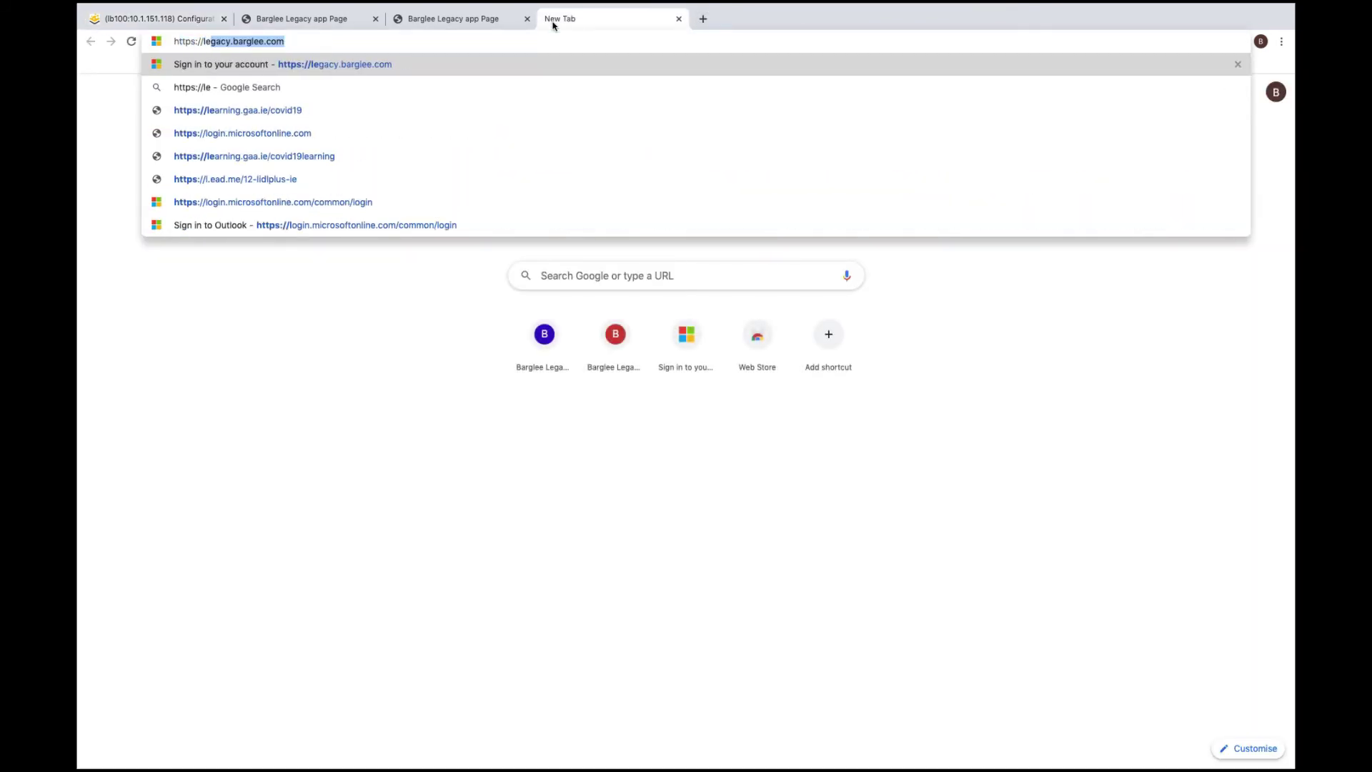
type("gacy.barglee.com")
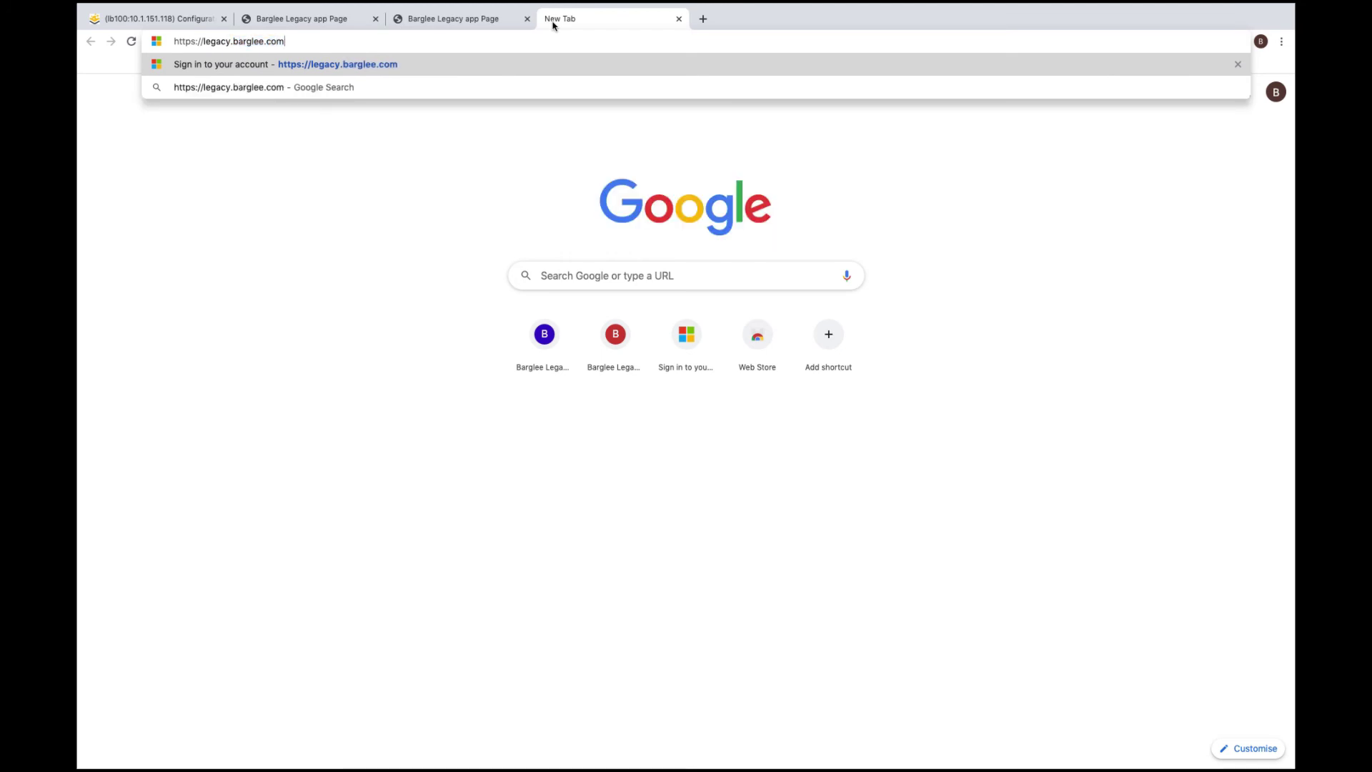
Load legacy.barglee.com, sign in with the Azure AD account's e-mail and password, and decline staying signed in
key("Return")
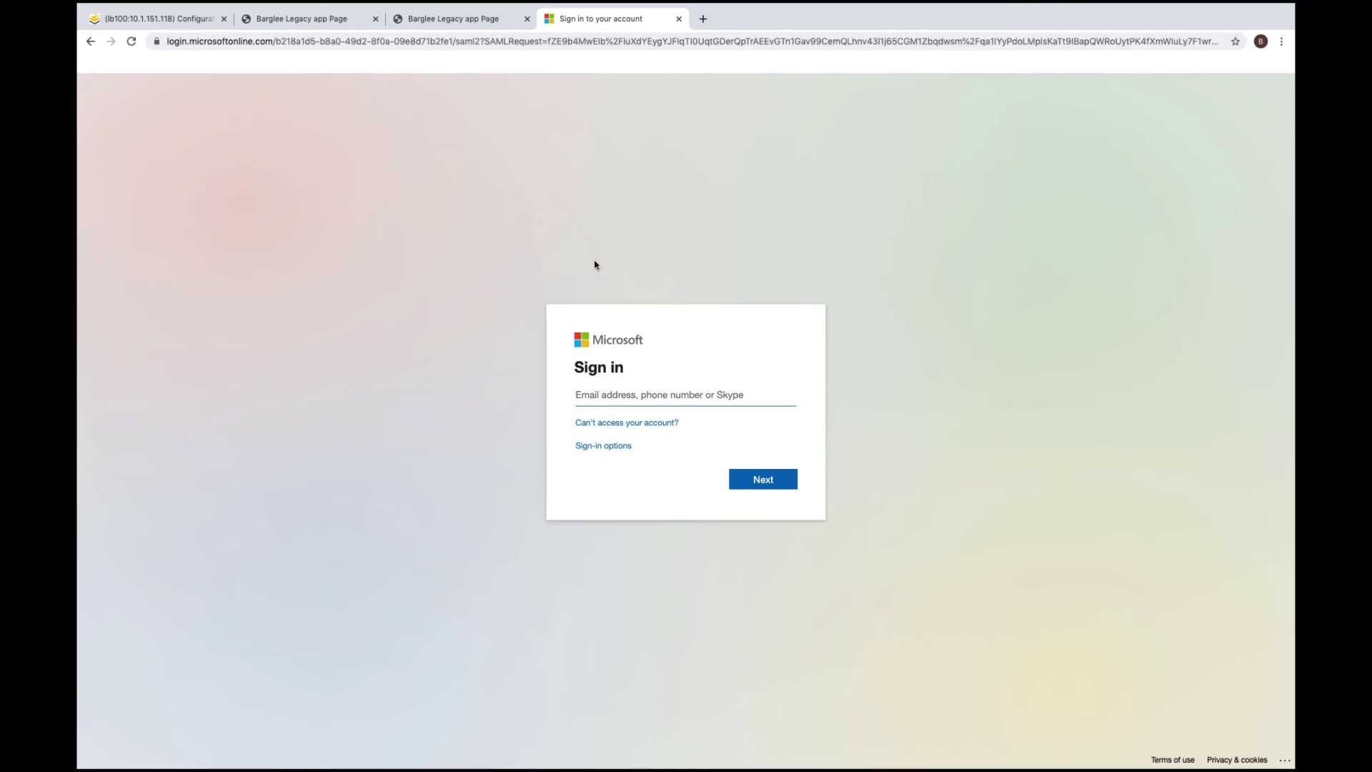
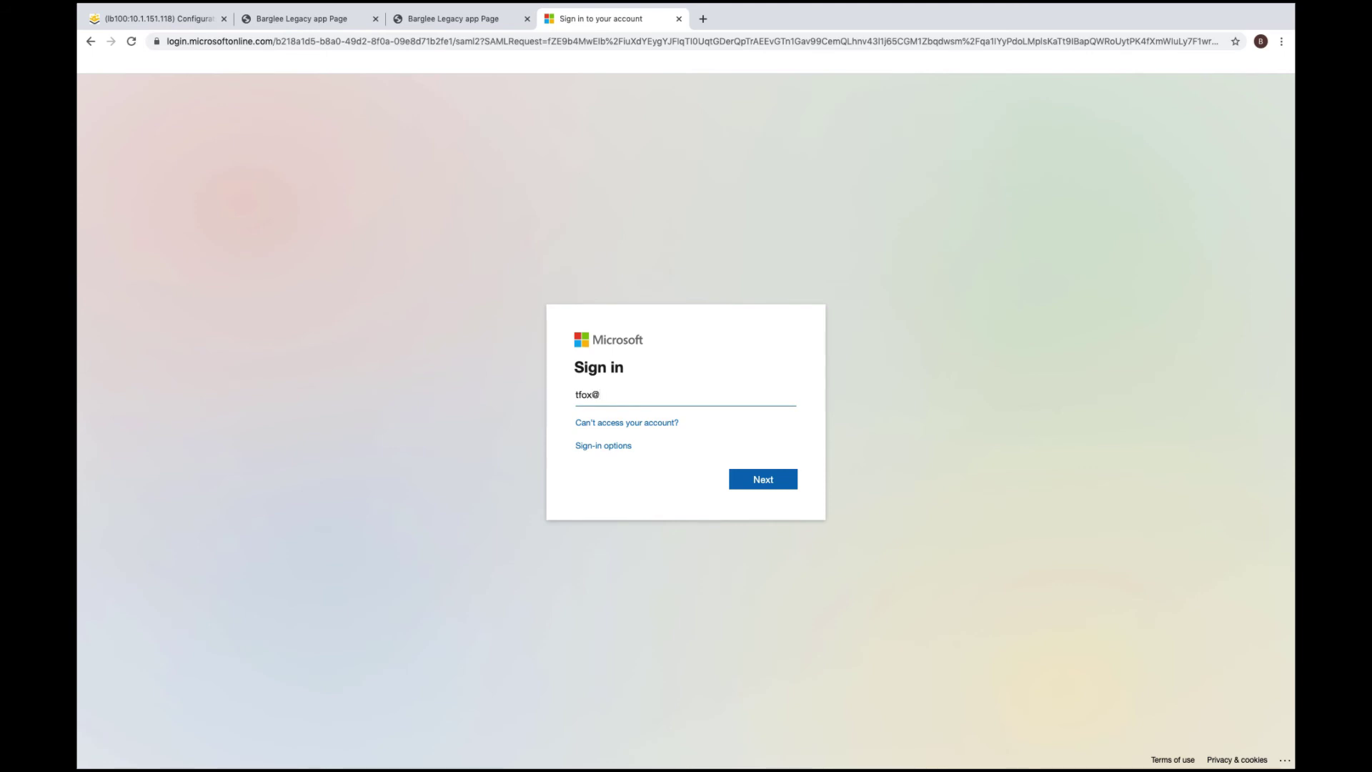
left_click(781, 481)
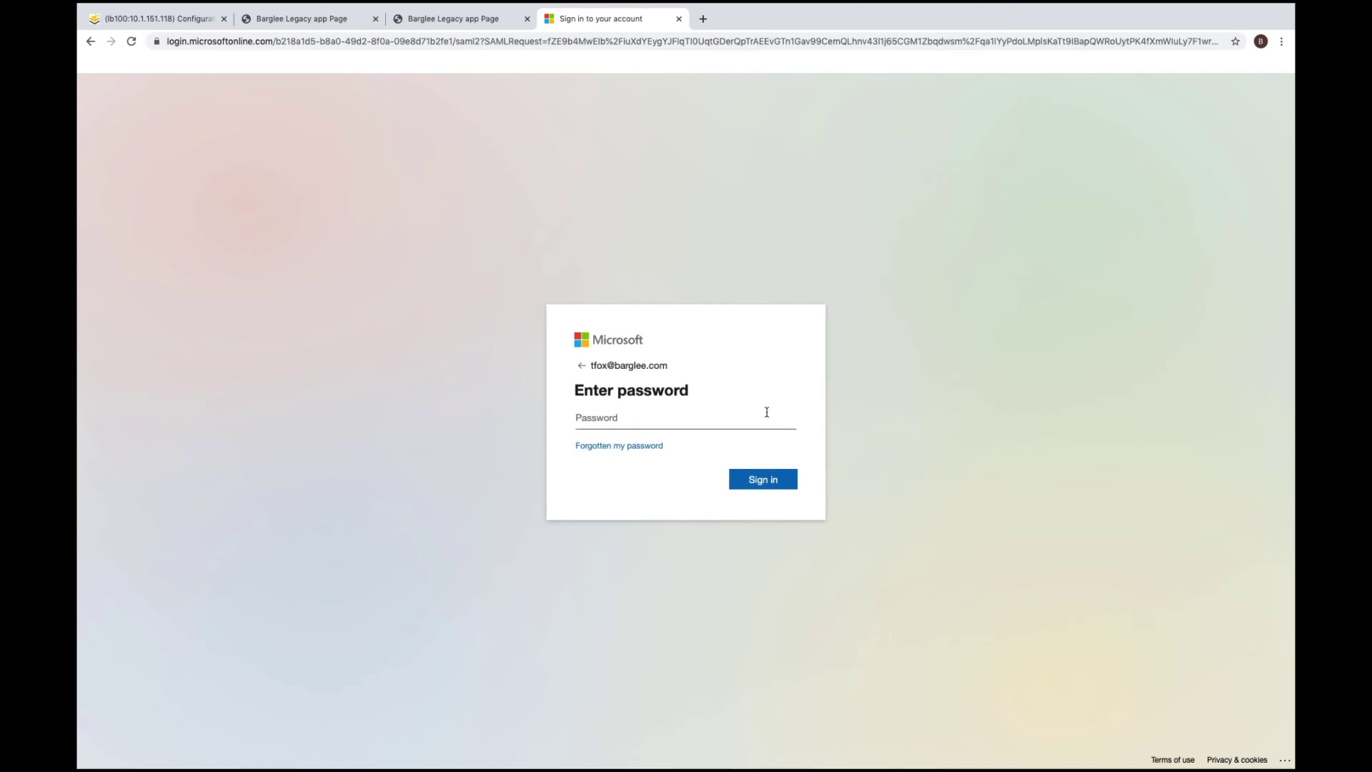
type("••")
key("BackSpace")
type("••••••••••••")
left_click(785, 482)
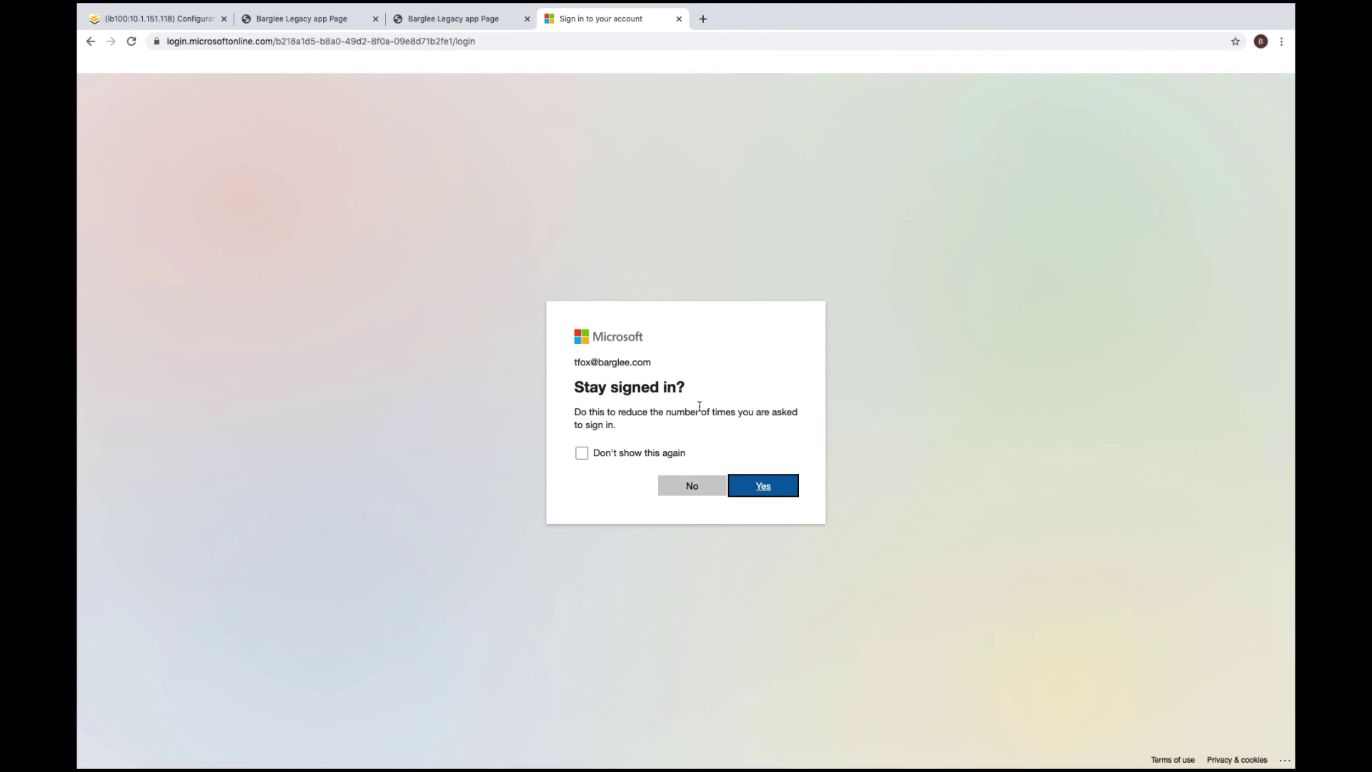
left_click(699, 493)
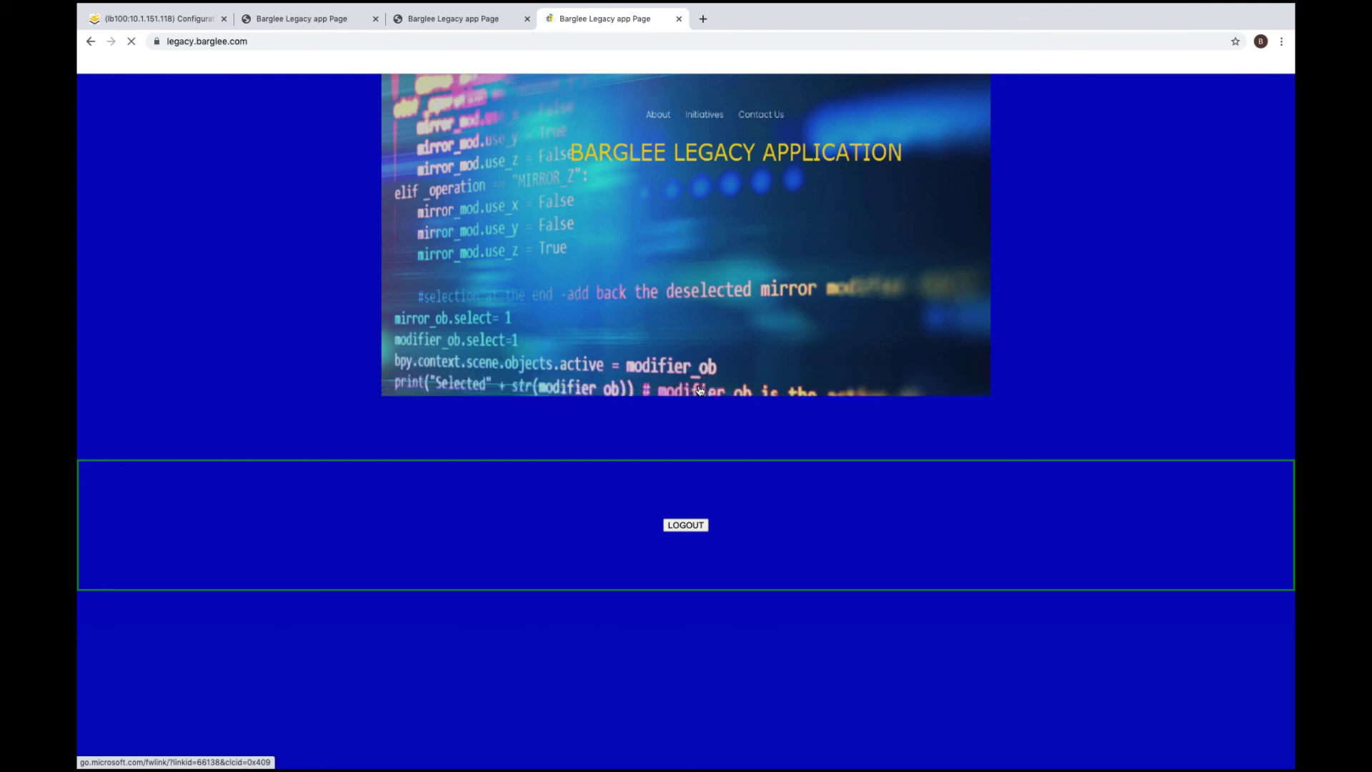
Check that the SAMLAD domain lists one open SAML session, then glance at the Barglee Legacy tab
left_click(175, 18)
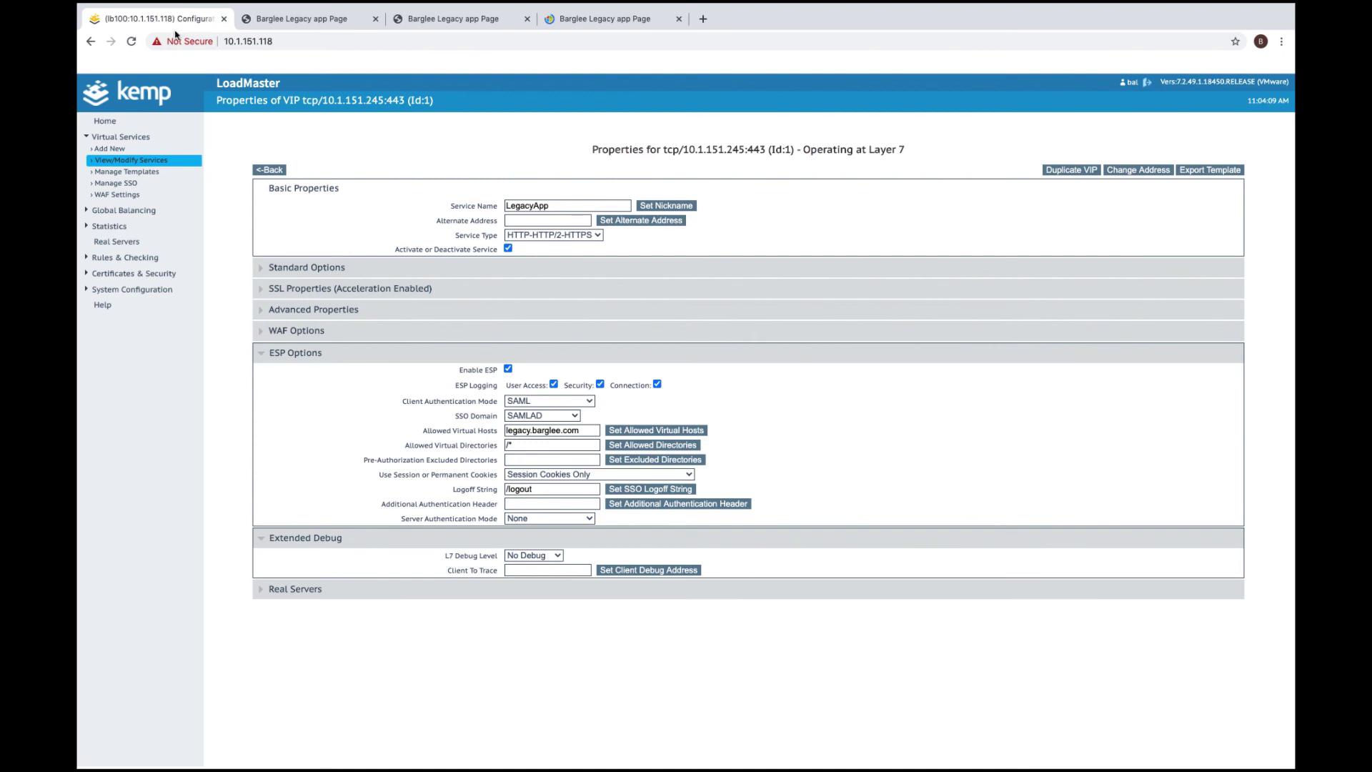
left_click(119, 184)
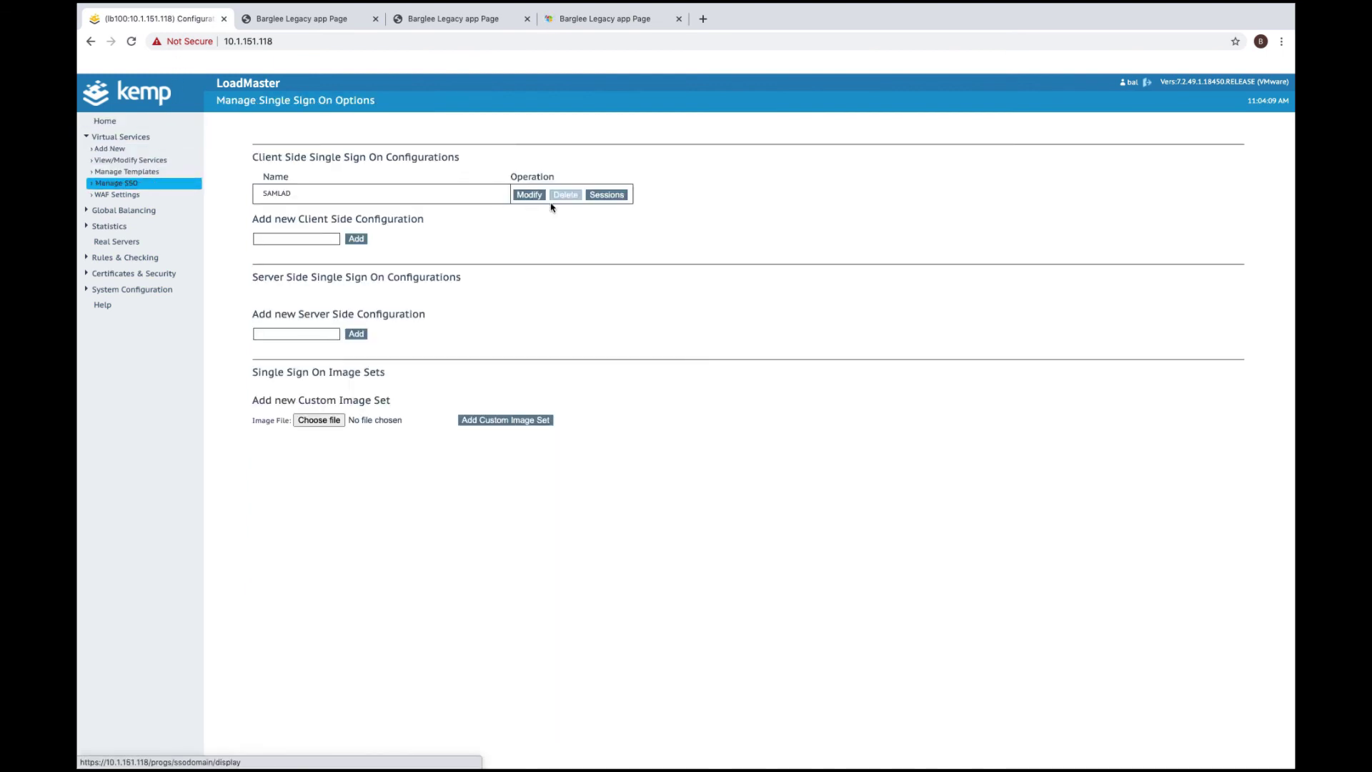
left_click(606, 194)
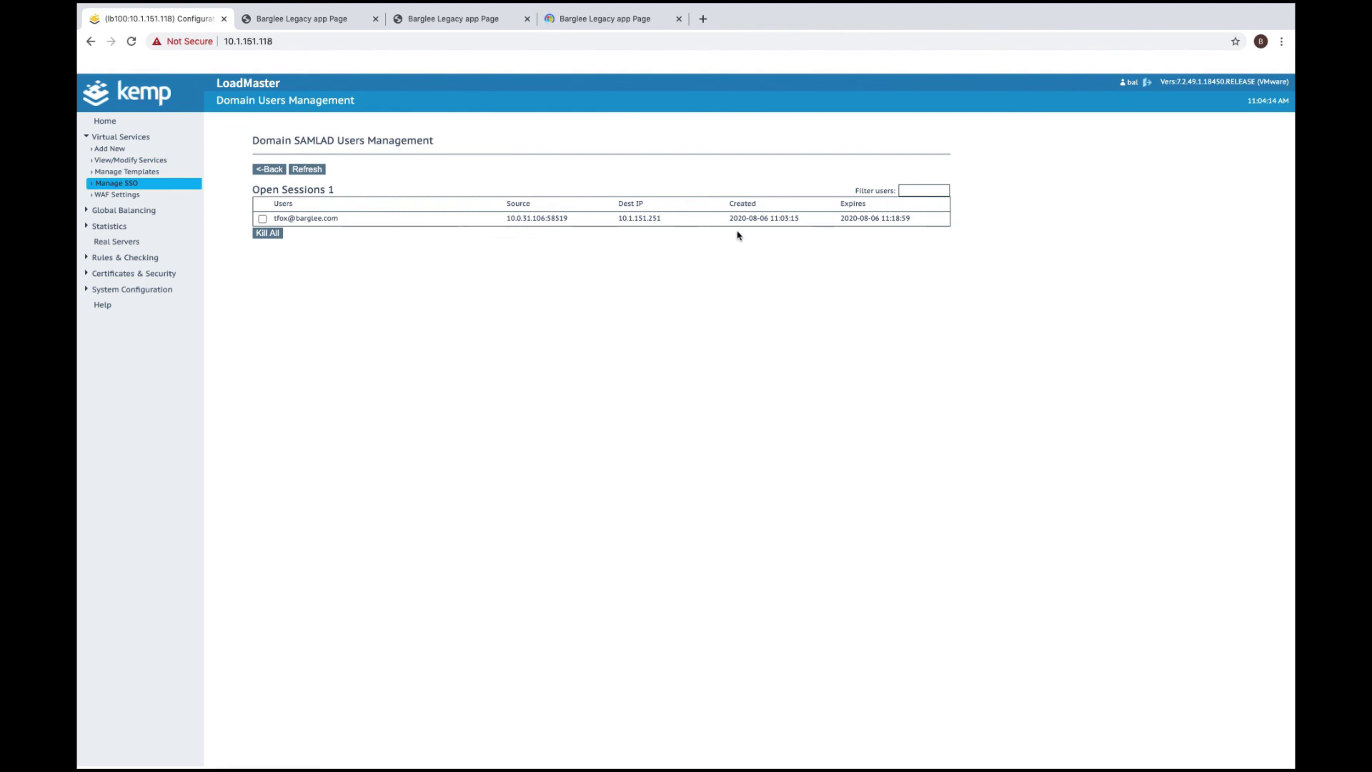
left_click(602, 22)
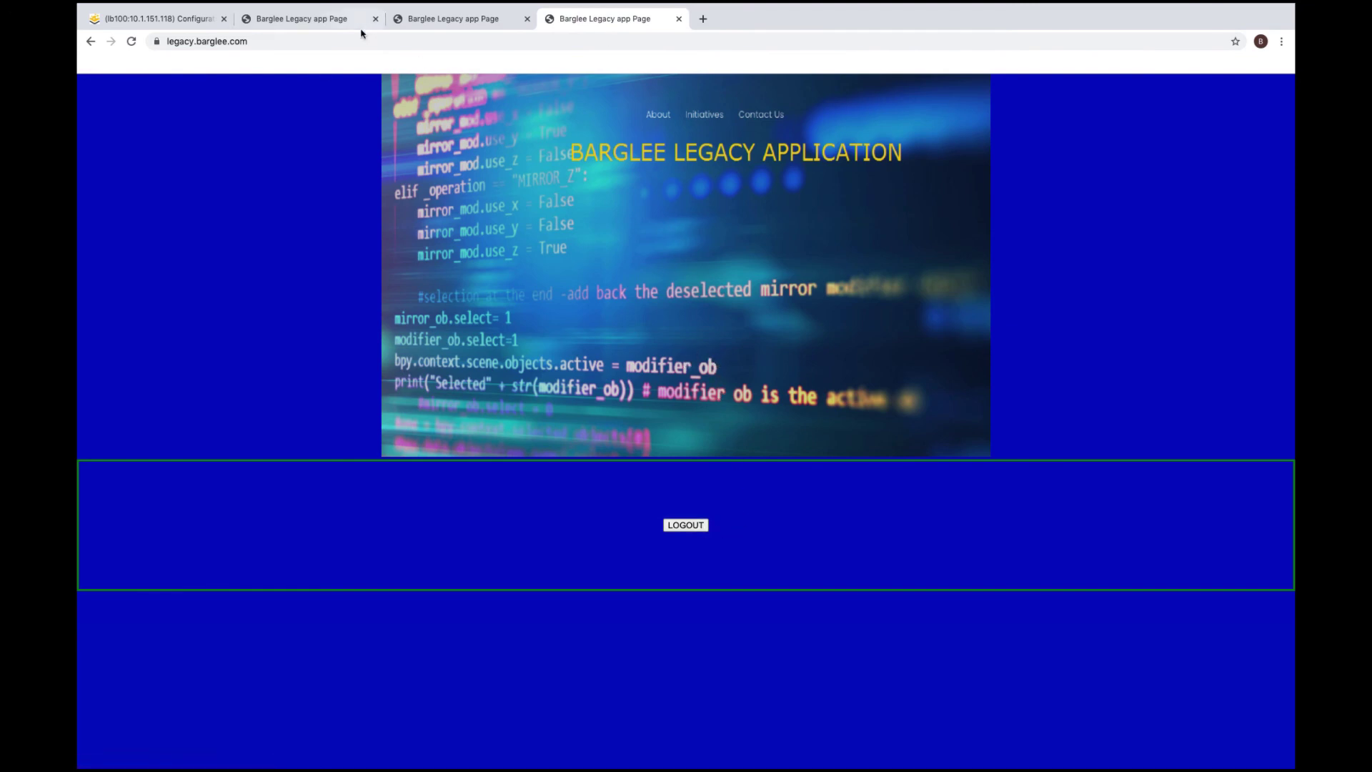
Review the LegacyApp virtual service's properties, then return to the Barglee Legacy tab
left_click(165, 18)
left_click(143, 166)
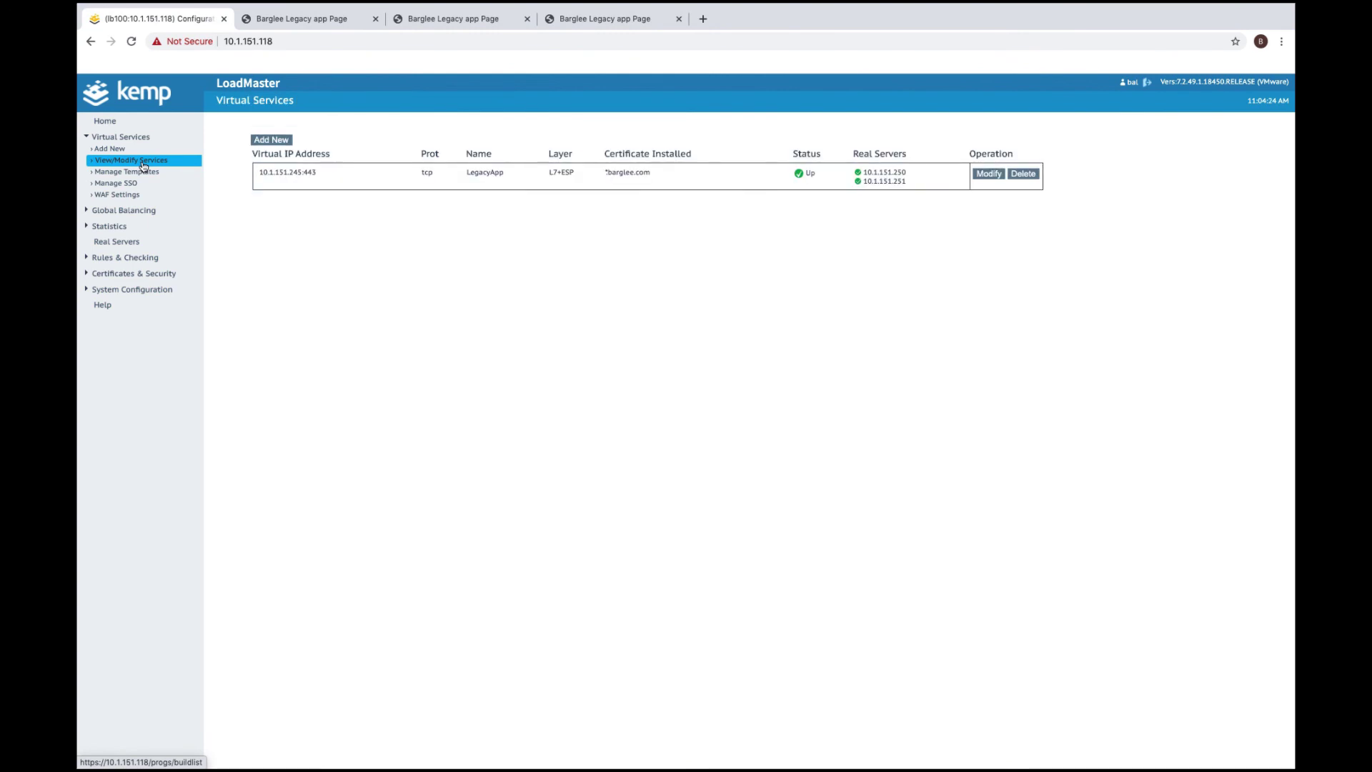
left_click(988, 173)
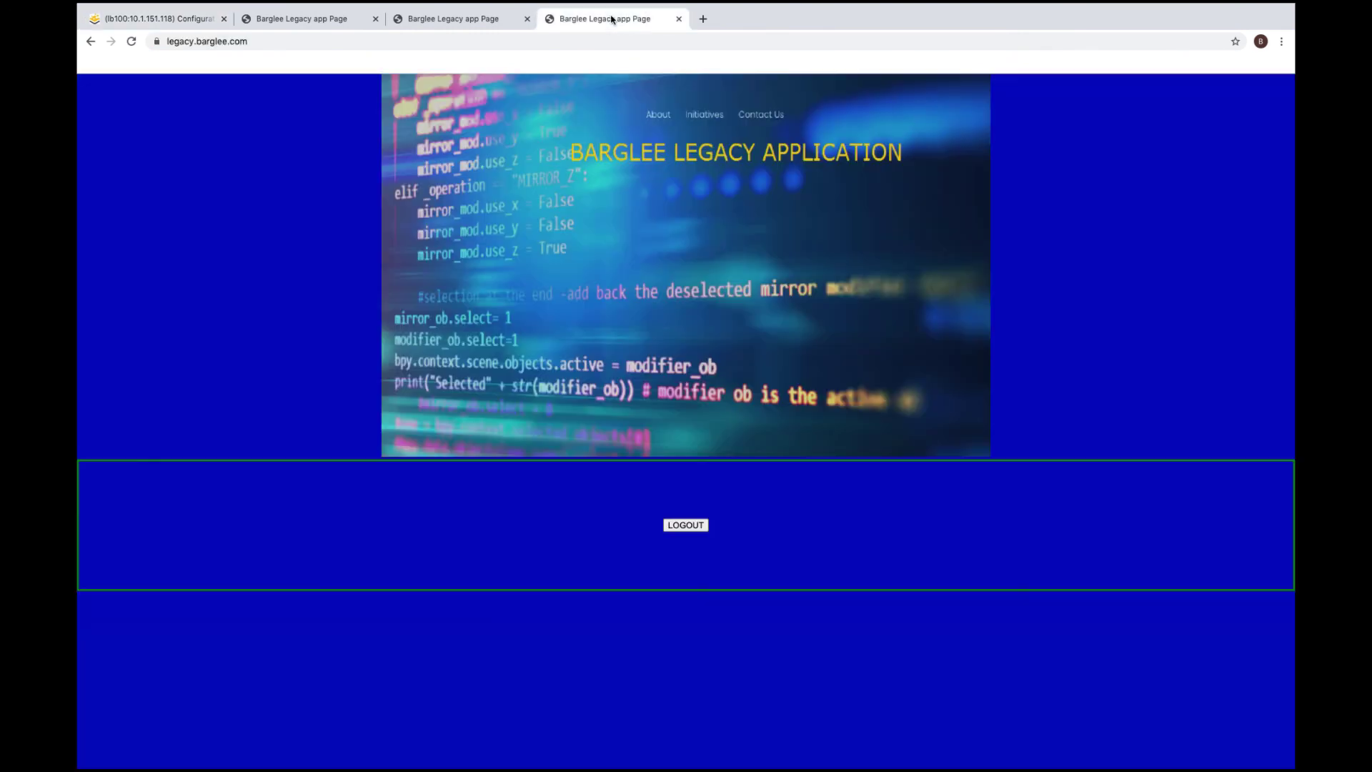
left_click(611, 18)
Log out using the LOGOUT button on the Barglee Legacy Application page
left_click(704, 525)
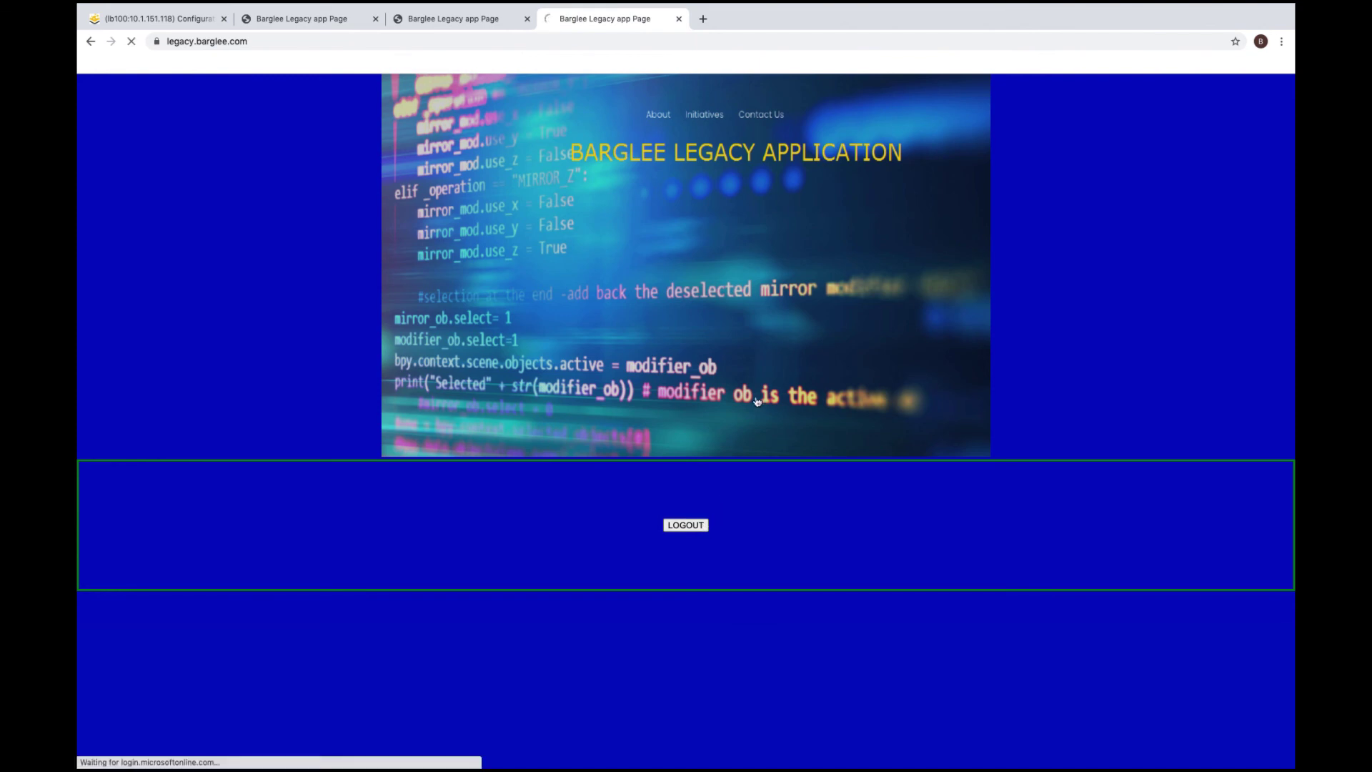